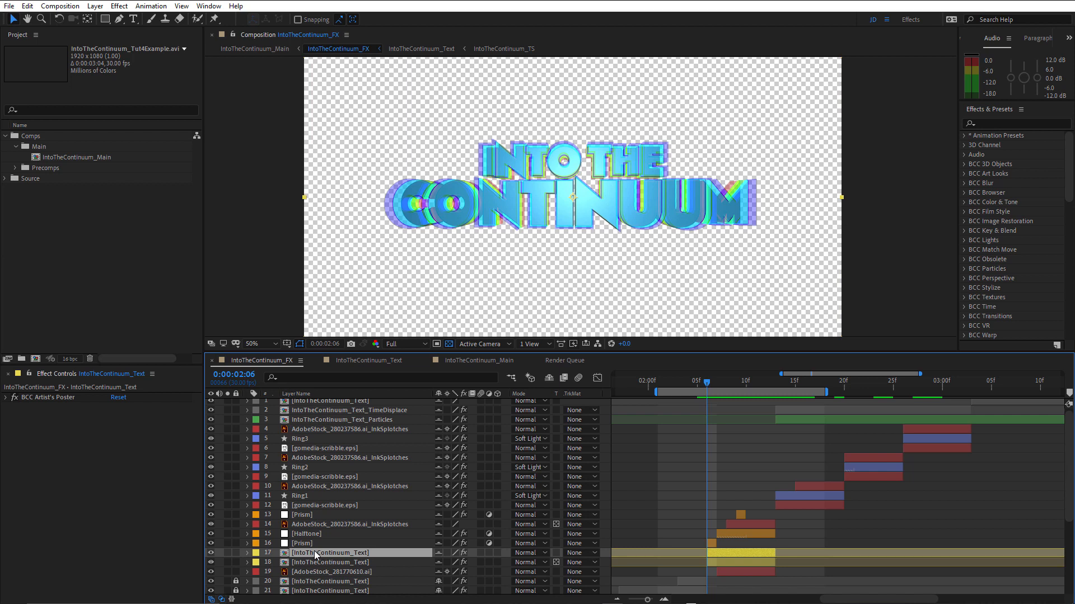
Step: Inspect the BCC Prism settings on layer 16 and move the playhead to 0:00:02:07
{"action": "left_click", "coordinate": [303, 543]}
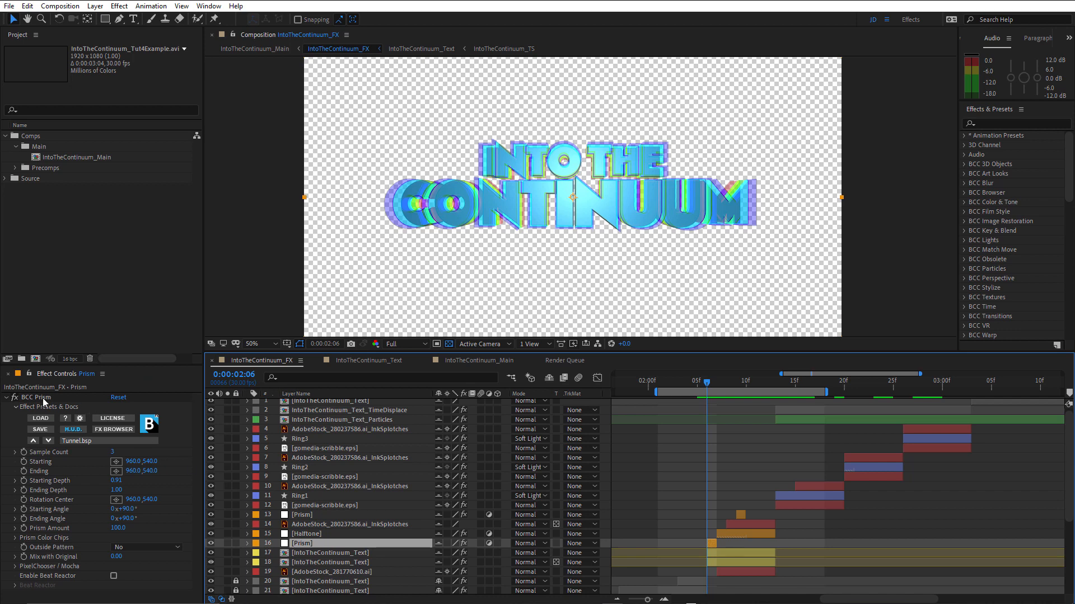
{"action": "mouse_move", "coordinate": [709, 399]}
{"action": "left_mouse_down"}
{"action": "mouse_move", "coordinate": [694, 409]}
{"action": "mouse_move", "coordinate": [707, 407]}
{"action": "left_mouse_up"}
{"action": "key", "text": "Page_Down"}
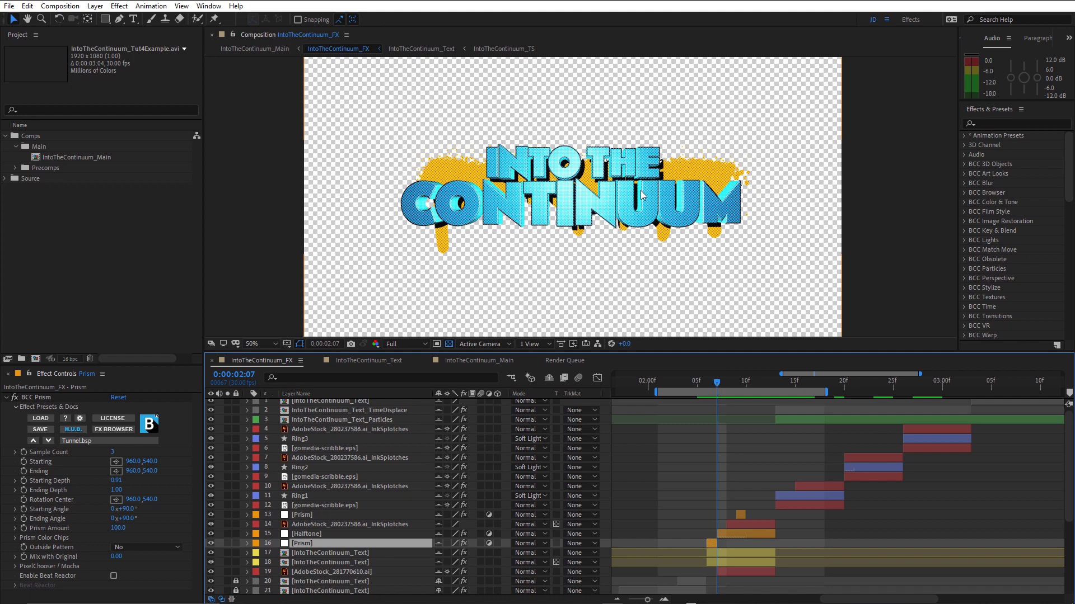
Step: Compare the title with and without the Halftone adjustment layer by toggling its visibility off and back on
{"action": "scroll", "coordinate": [644, 196], "scroll_direction": "up", "scroll_amount": 2}
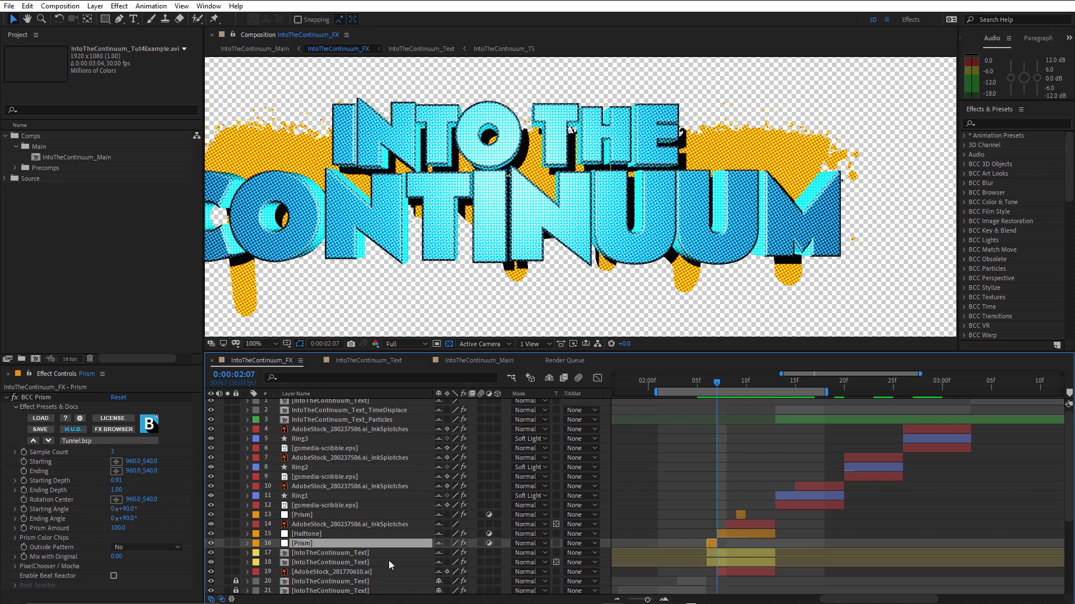
{"action": "left_click", "coordinate": [302, 534]}
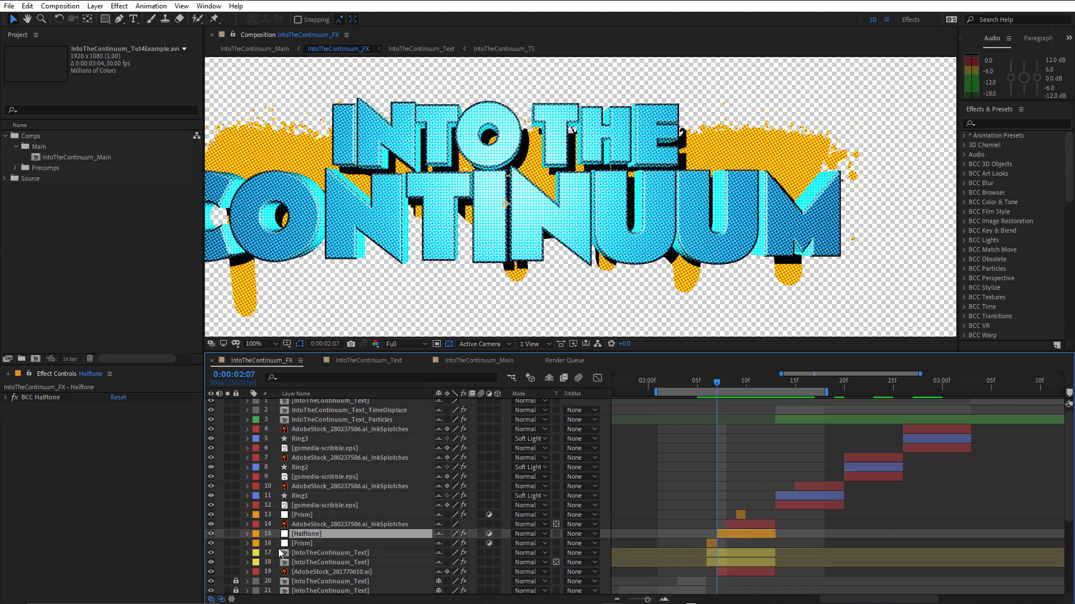
{"action": "left_click", "coordinate": [211, 533]}
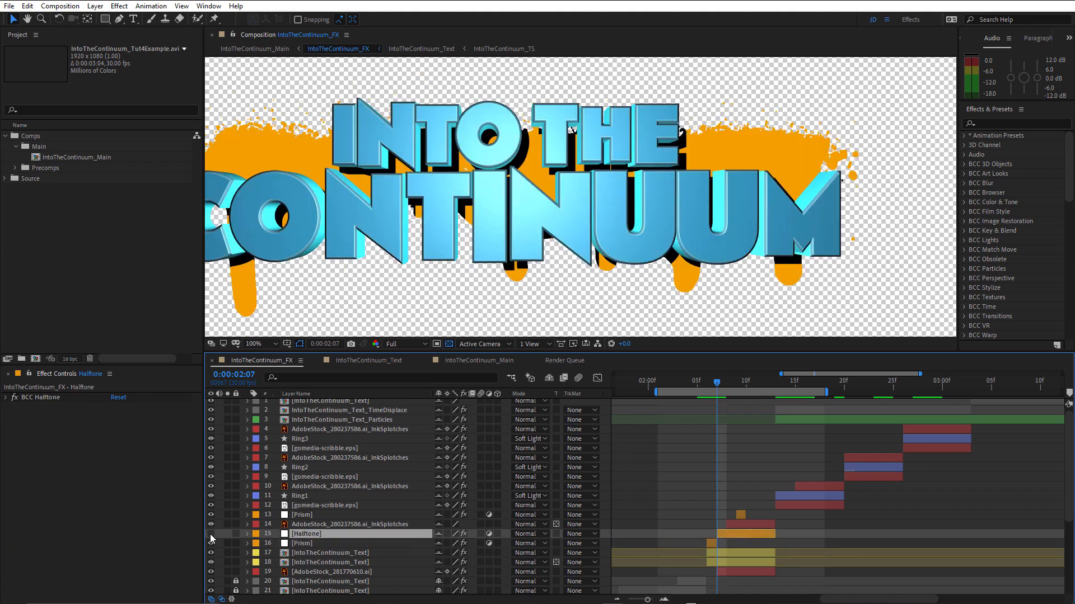
{"action": "left_click", "coordinate": [211, 535]}
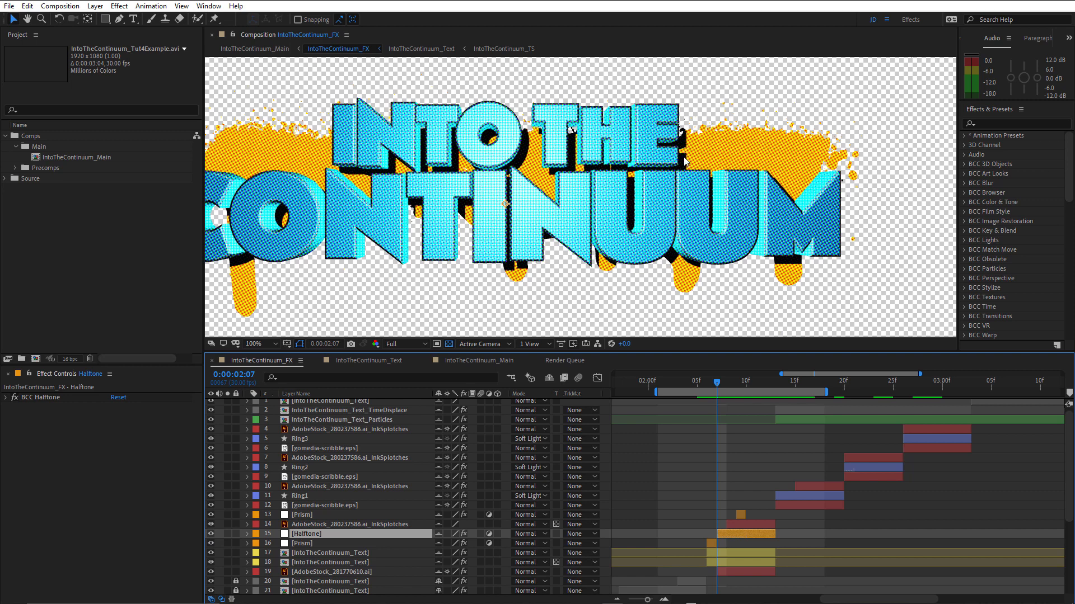
Step: Compare the layer 18 drop shadow with its Preserve Underlying Transparency switch off and back on
{"action": "left_click", "coordinate": [351, 563]}
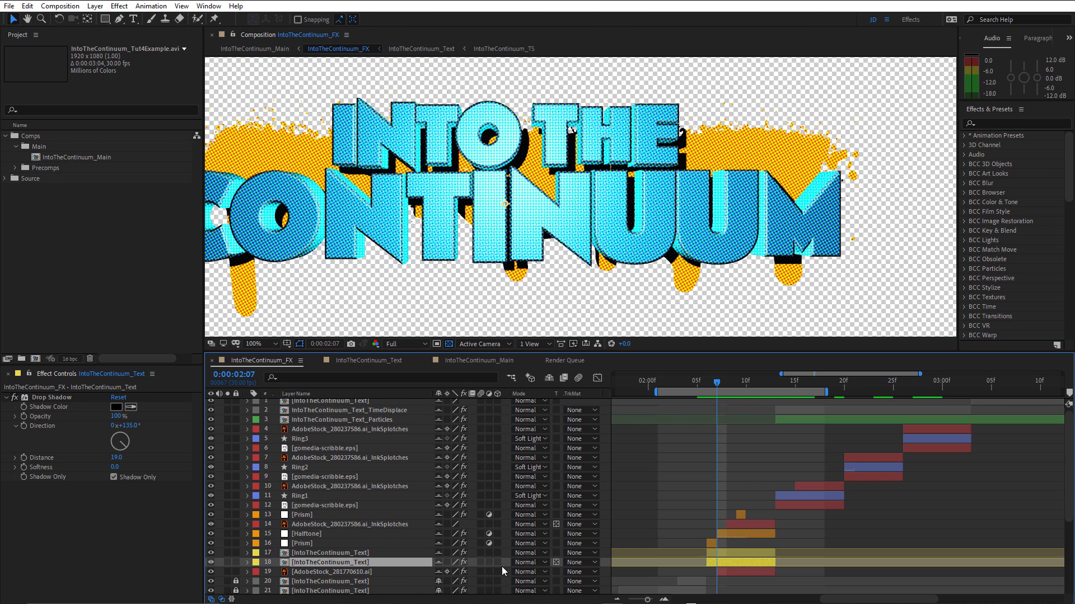
{"action": "left_click", "coordinate": [556, 560]}
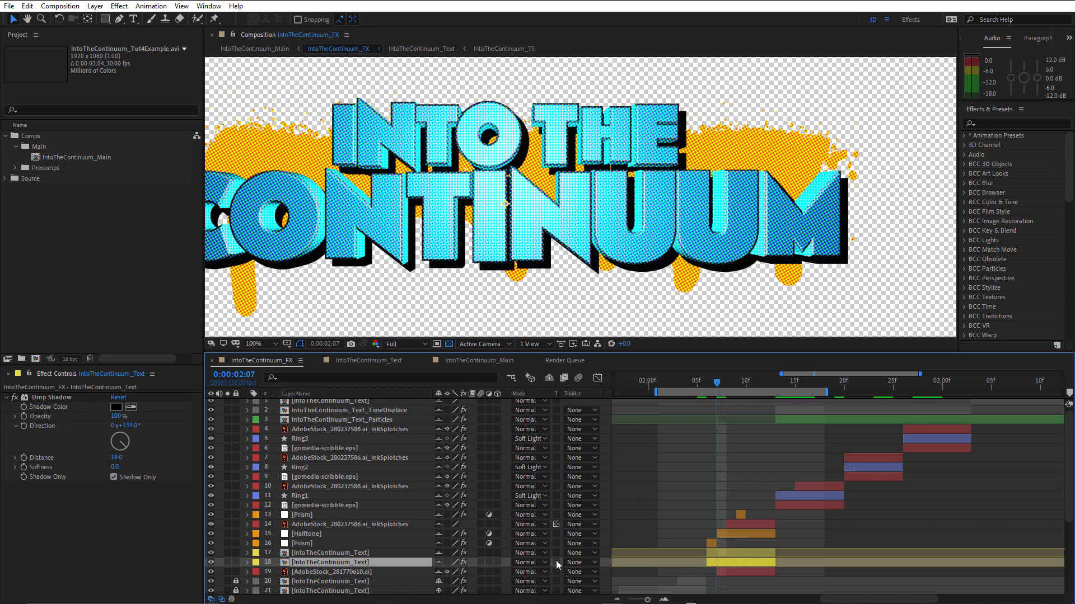
{"action": "left_click", "coordinate": [556, 560]}
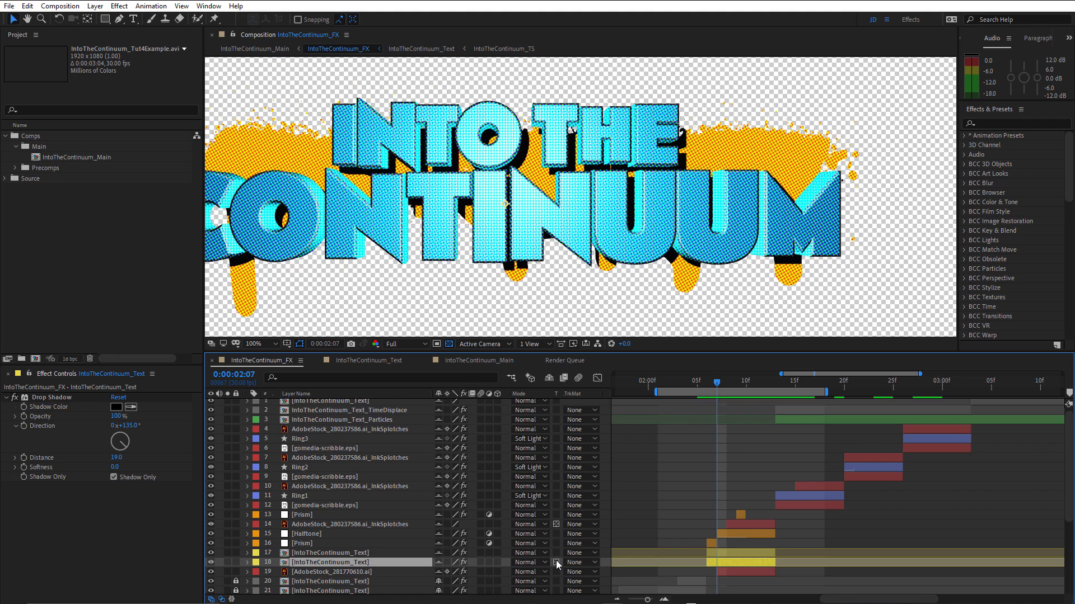
{"action": "key", "text": "space"}
{"action": "left_click_drag", "start_coordinate": [602, 188], "coordinate": [692, 176]}
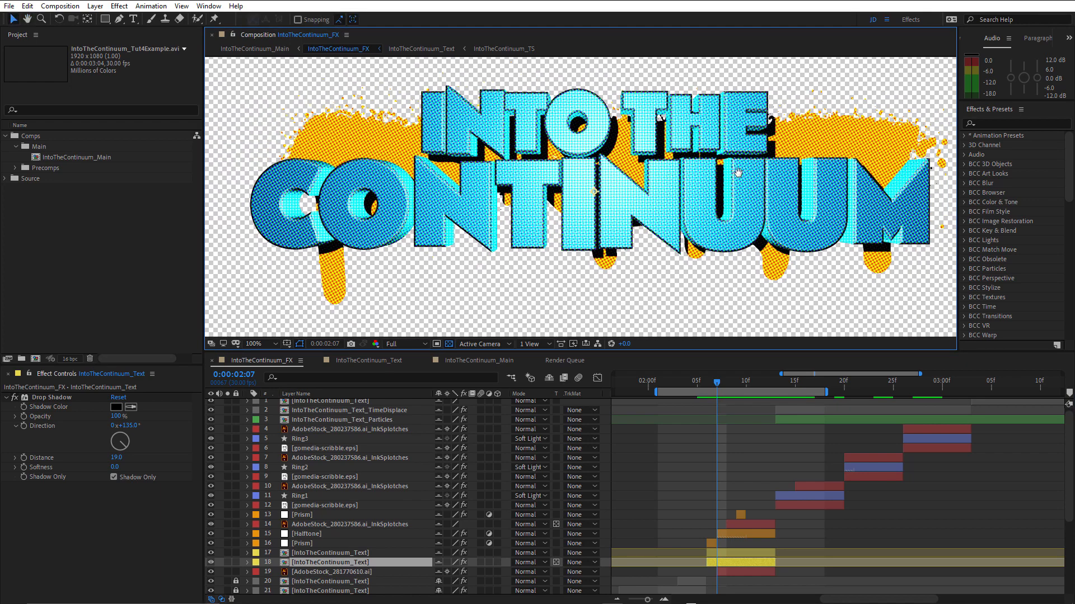
Step: Solo the AdobeStock_281770610.ai paint-drip layer and disable its Fill effect to view the original artwork colour
{"action": "left_click", "coordinate": [341, 572]}
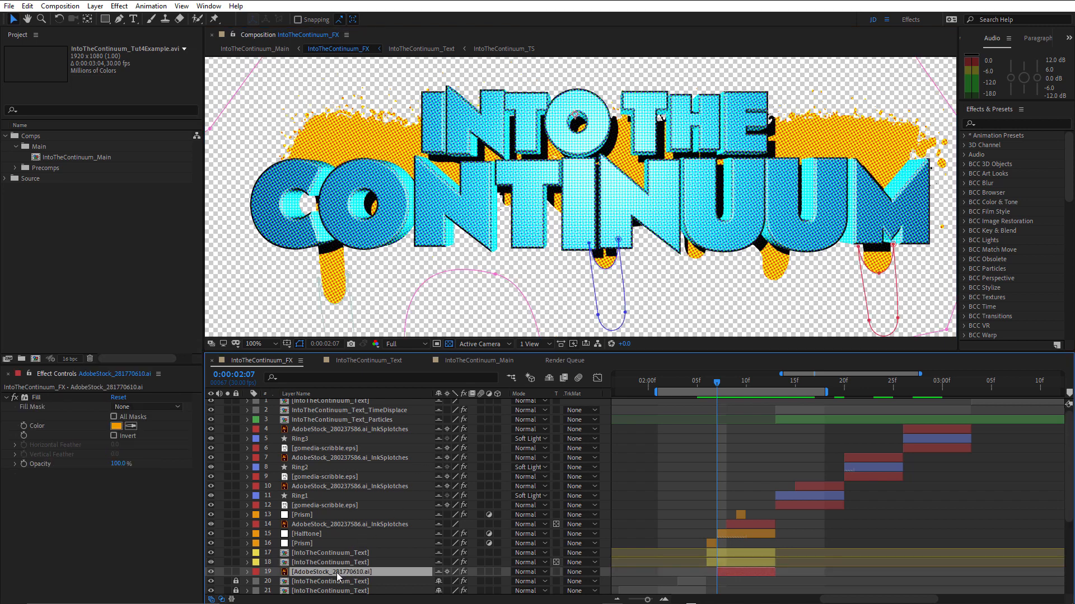
{"action": "left_click", "coordinate": [230, 572]}
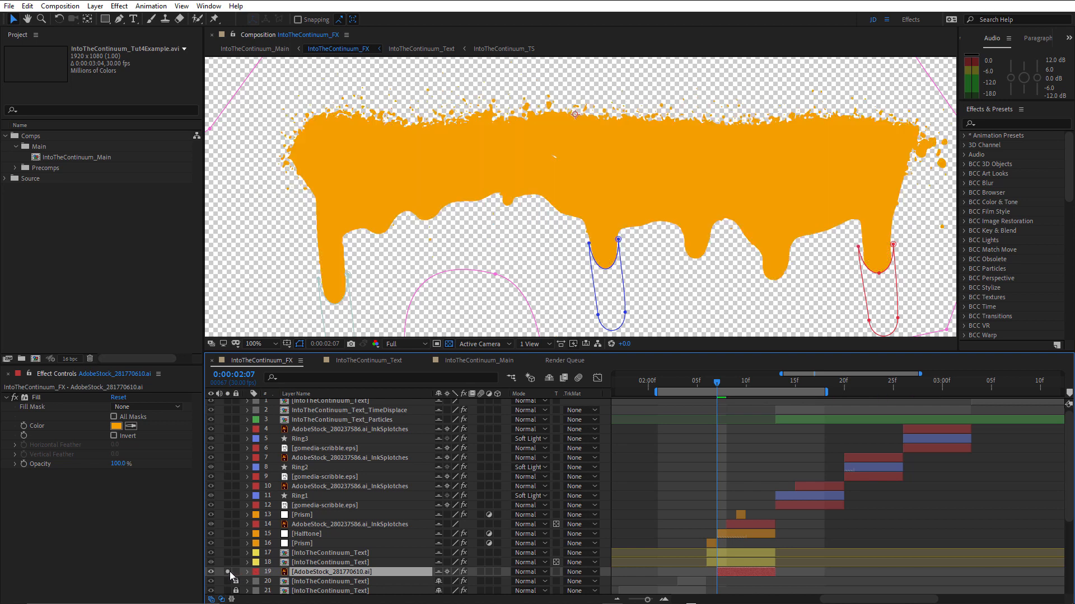
{"action": "left_click", "coordinate": [15, 398]}
{"action": "left_click", "coordinate": [15, 398]}
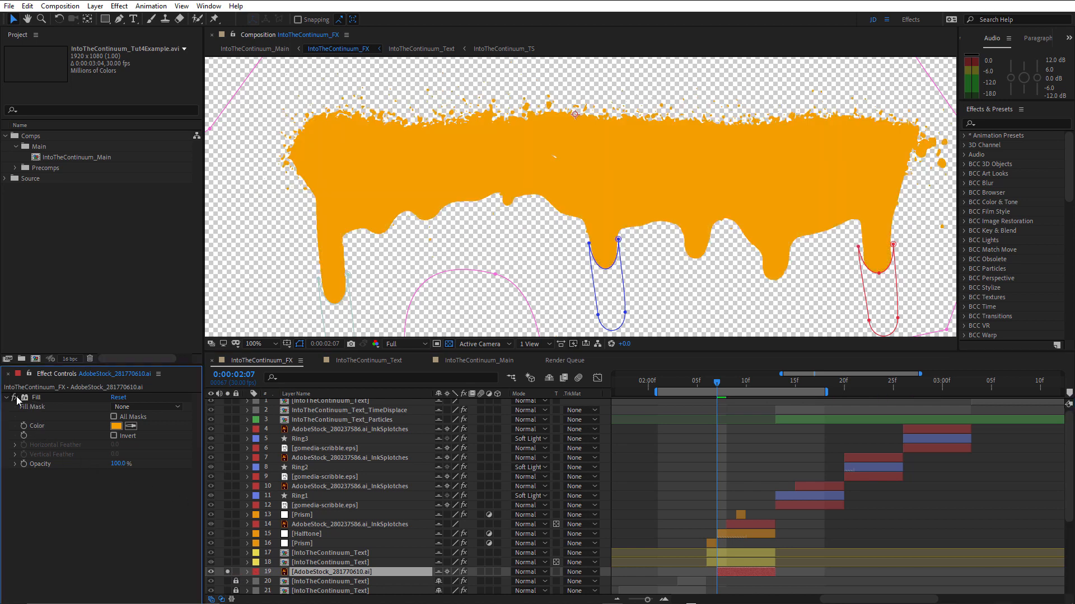
{"action": "left_click", "coordinate": [18, 398]}
{"action": "left_click", "coordinate": [18, 397]}
{"action": "left_click", "coordinate": [17, 398]}
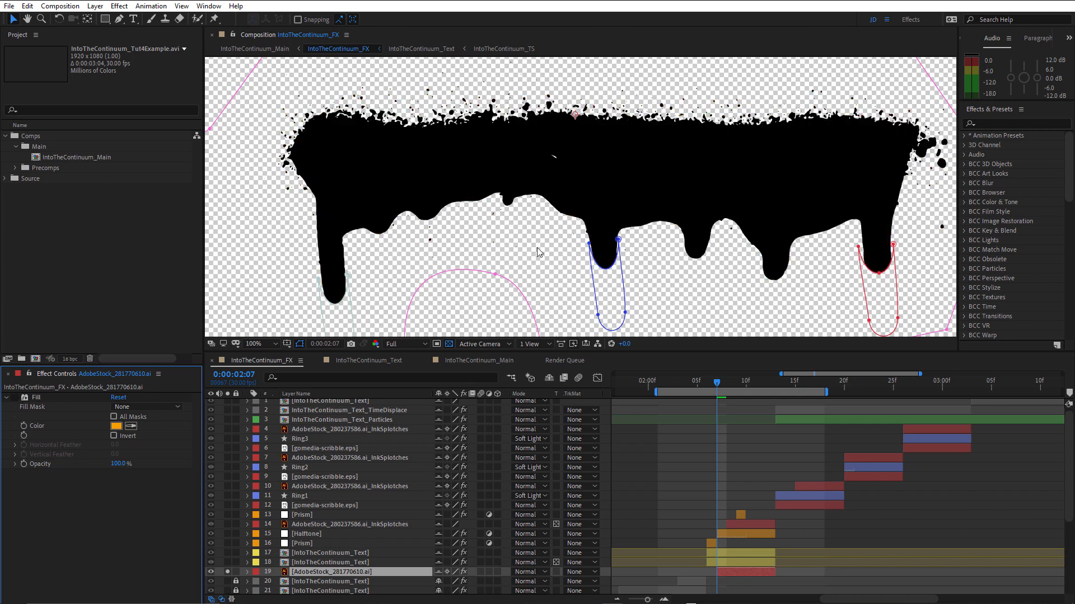
Step: Reveal the mask paths and keyframes of the AdobeStock_281770610.ai layer and scrub to 0:00:02:08 to examine the drip animation
{"action": "left_click_drag", "start_coordinate": [358, 254], "coordinate": [364, 185]}
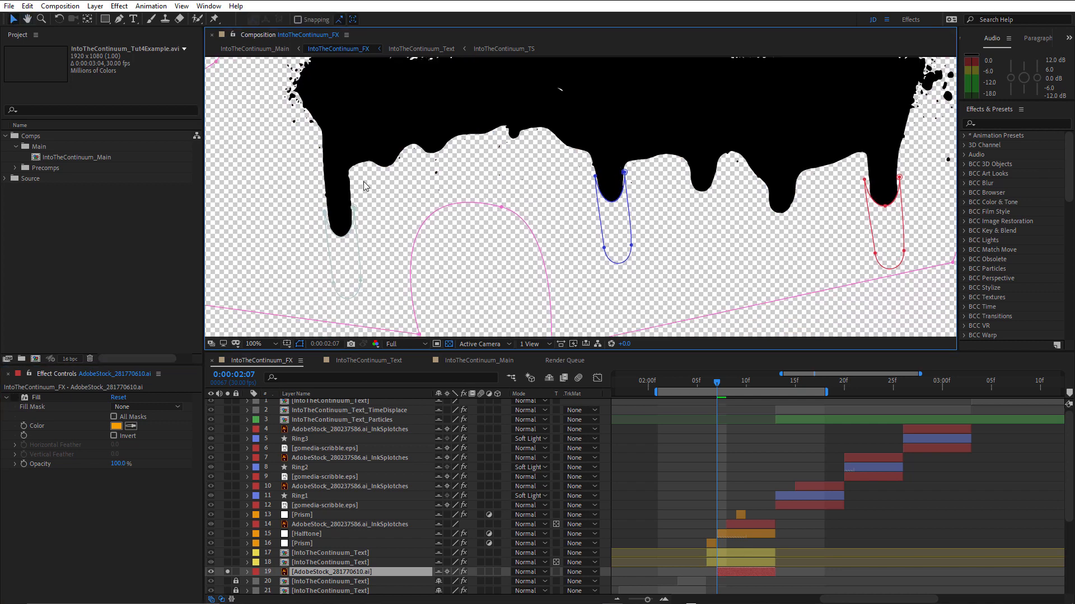
{"action": "key", "text": "m"}
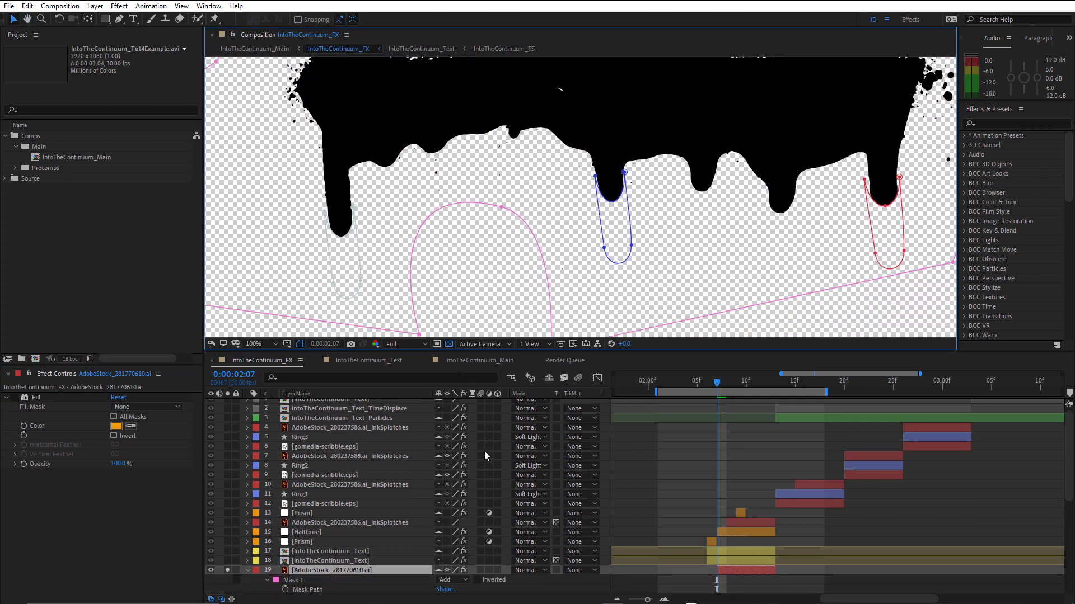
{"action": "scroll", "coordinate": [372, 419], "scroll_direction": "down", "scroll_amount": 3}
{"action": "scroll", "coordinate": [372, 419], "scroll_direction": "down", "scroll_amount": 2}
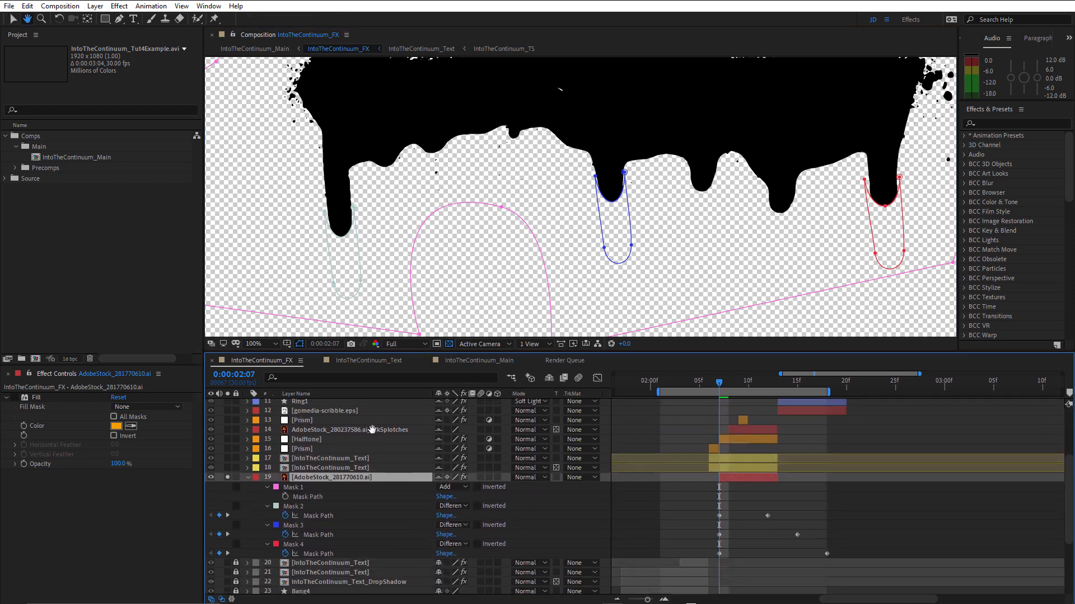
{"action": "key", "text": "v"}
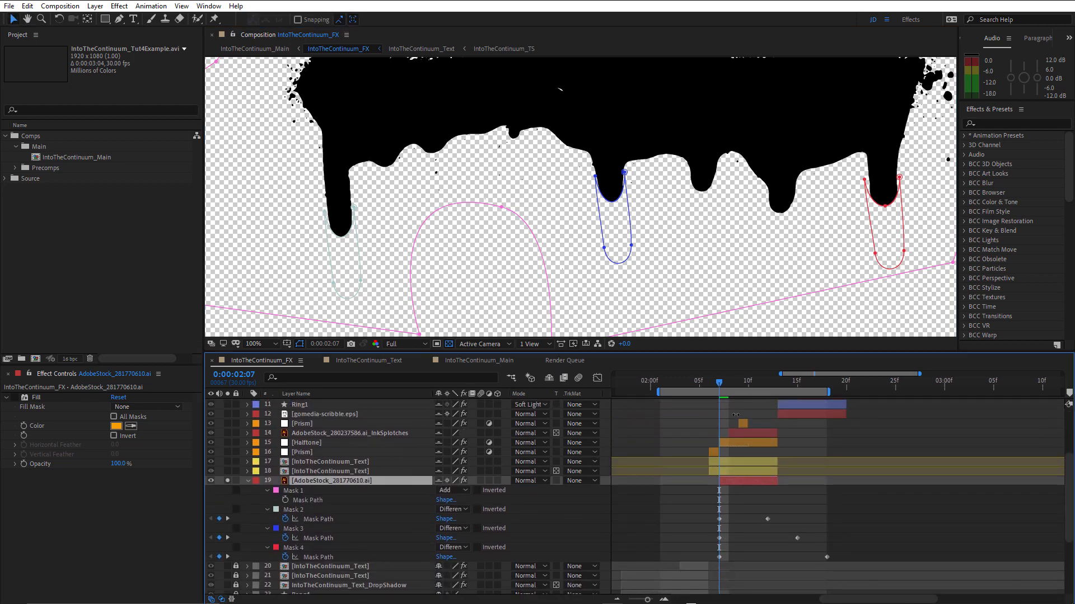
{"action": "mouse_move", "coordinate": [721, 381]}
{"action": "left_mouse_down"}
{"action": "mouse_move", "coordinate": [737, 381]}
{"action": "mouse_move", "coordinate": [720, 395]}
{"action": "mouse_move", "coordinate": [760, 395]}
{"action": "mouse_move", "coordinate": [724, 414]}
{"action": "mouse_move", "coordinate": [761, 421]}
{"action": "mouse_move", "coordinate": [730, 424]}
{"action": "mouse_move", "coordinate": [764, 422]}
{"action": "mouse_move", "coordinate": [733, 427]}
{"action": "left_mouse_up"}
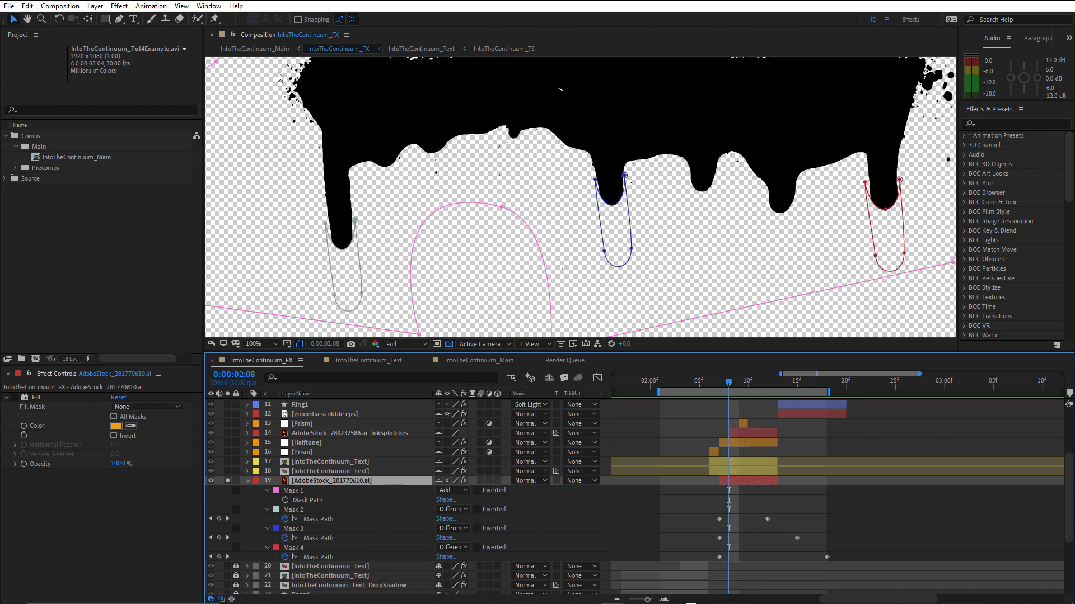
Step: Restore the drip layer's orange fill and draw a closed Pen mask around the end of the short third drip
{"action": "left_click", "coordinate": [120, 18]}
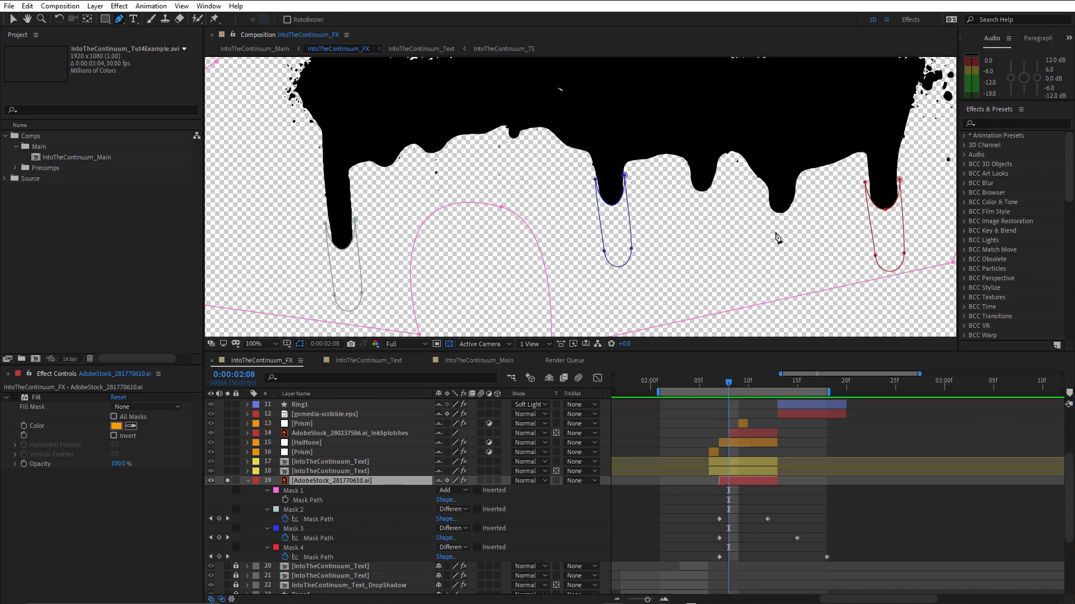
{"action": "key", "text": "ctrl+z"}
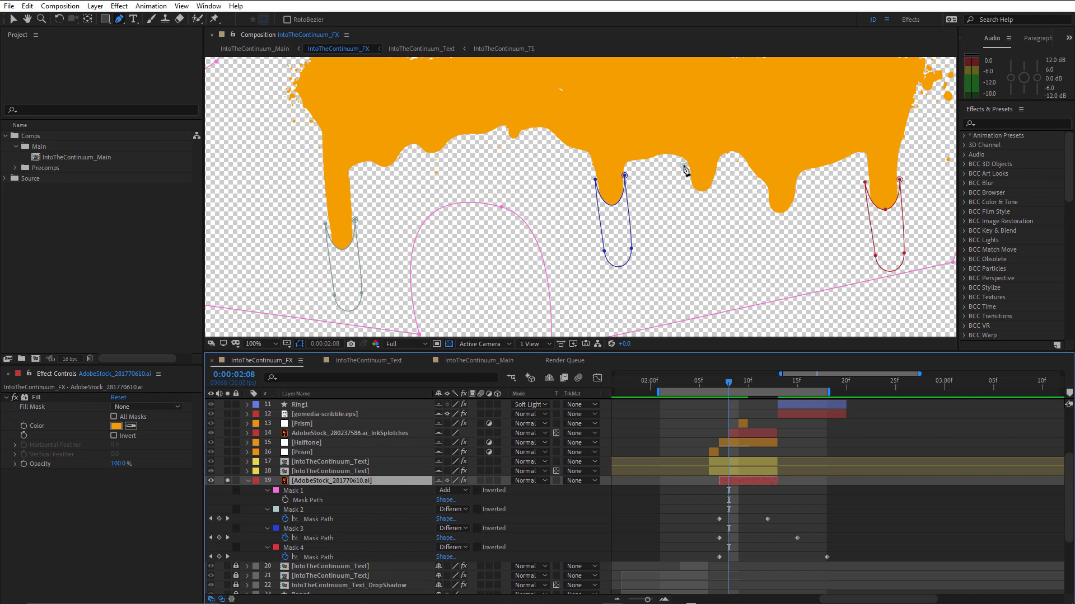
{"action": "left_click", "coordinate": [683, 165]}
{"action": "left_click_drag", "start_coordinate": [703, 173], "coordinate": [714, 173]}
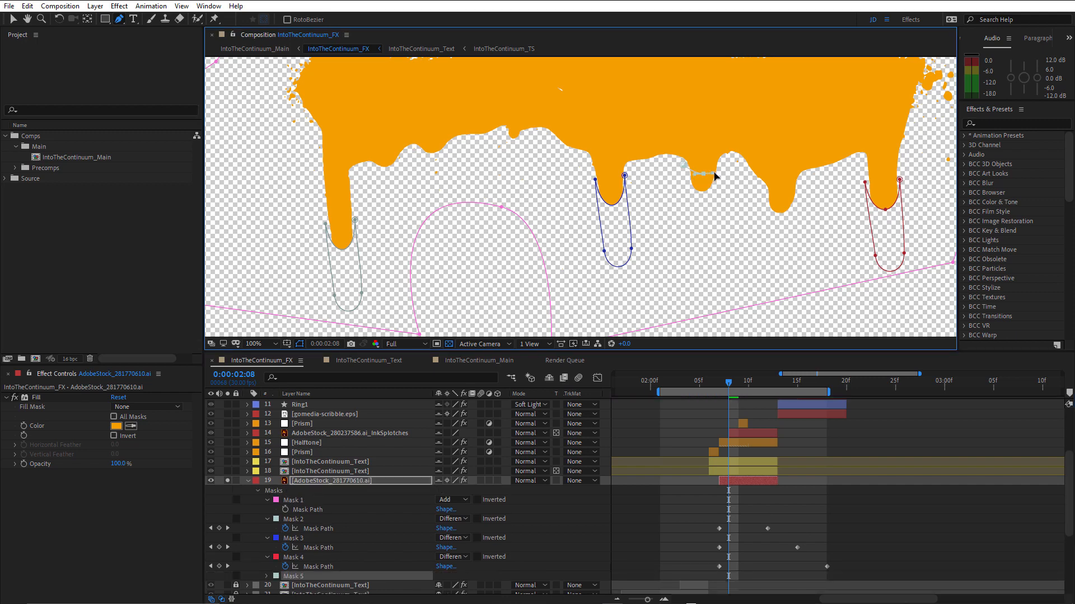
{"action": "left_click", "coordinate": [722, 162]}
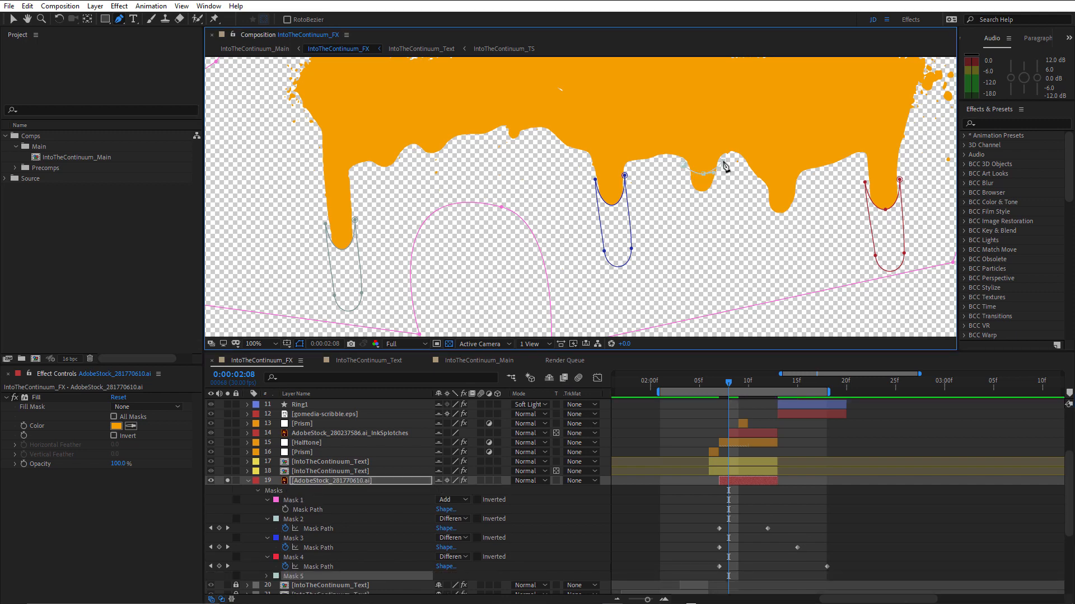
{"action": "left_click", "coordinate": [716, 208]}
{"action": "left_click", "coordinate": [685, 208]}
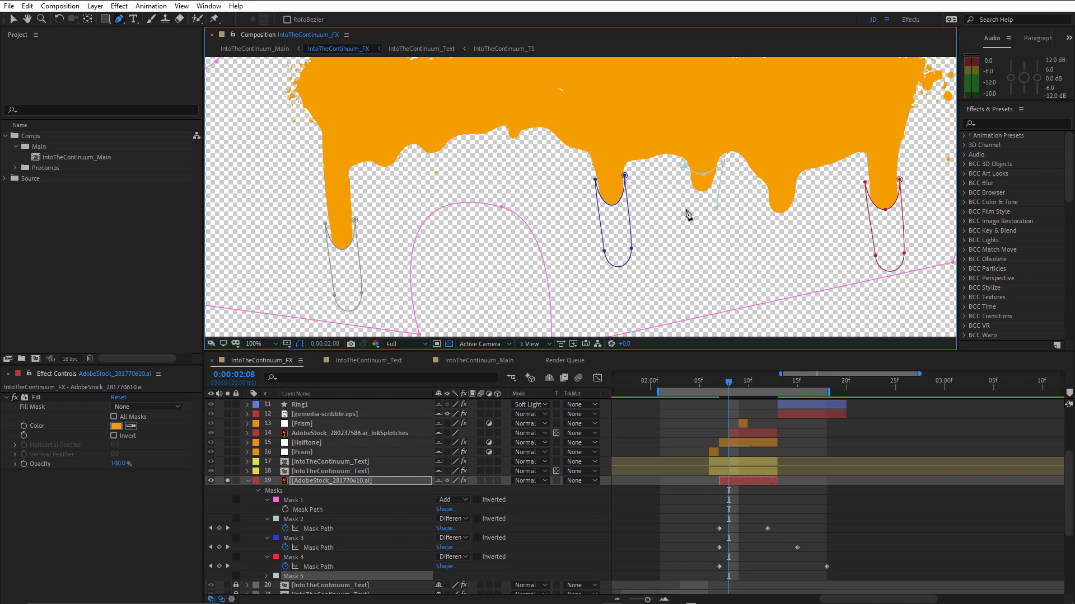
{"action": "left_click", "coordinate": [684, 167]}
Step: Set Mask 5 to Difference mode and enable Mask Path keyframing for it at 0:00:02:08
{"action": "left_click", "coordinate": [455, 577]}
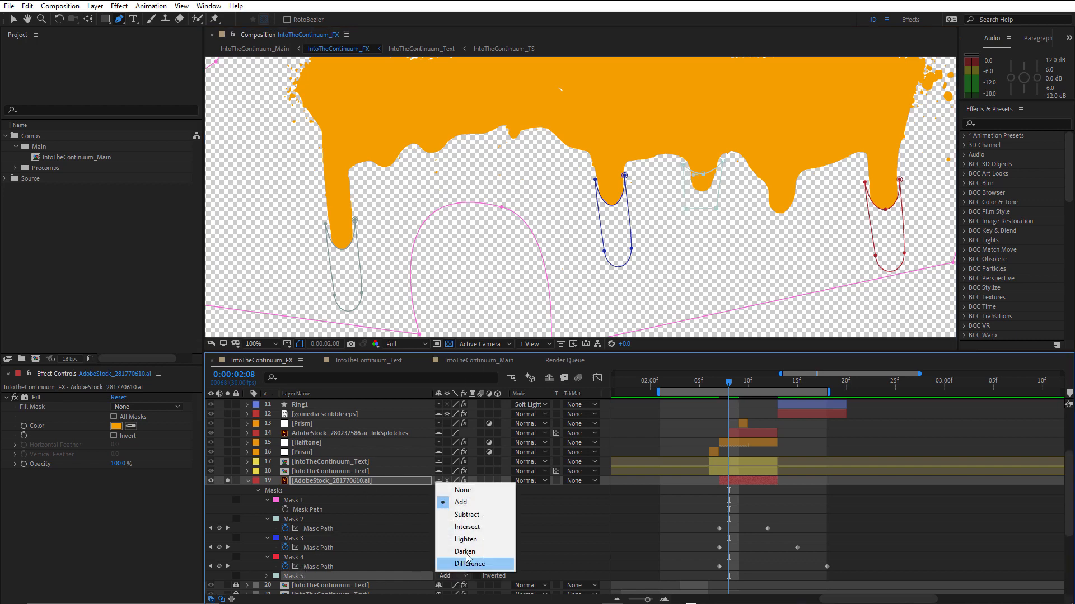
{"action": "left_click", "coordinate": [473, 563]}
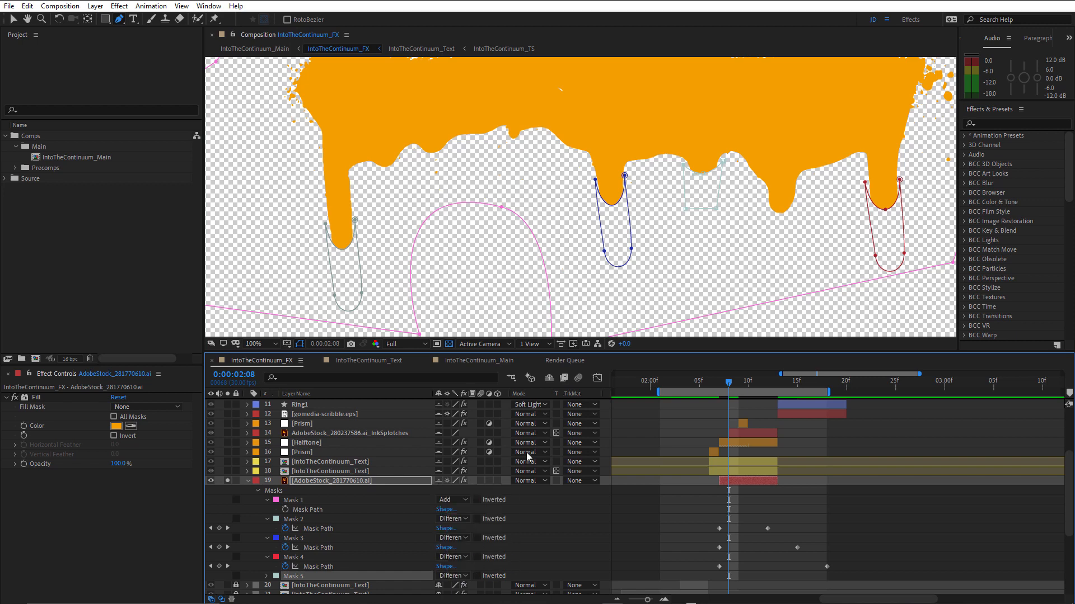
{"action": "left_click", "coordinate": [267, 575]}
{"action": "scroll", "coordinate": [311, 576], "scroll_direction": "down", "scroll_amount": 3}
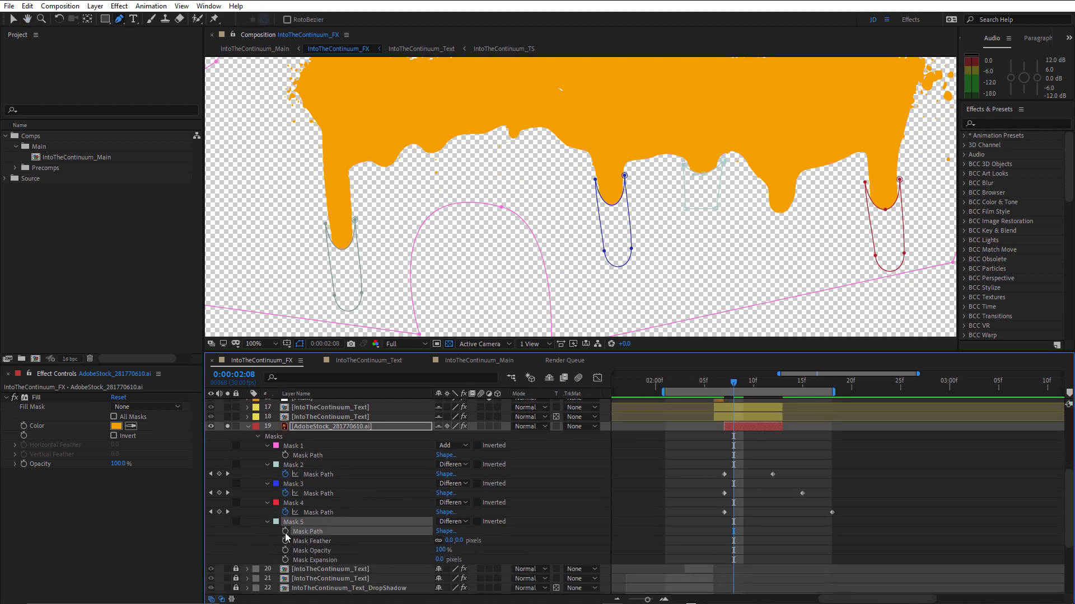
{"action": "left_click", "coordinate": [285, 532]}
Step: Shift Mask 5 downward at 0:00:02:11 to keyframe a lengthening drip, and scrub back to 0:00:02:09 to check the motion
{"action": "left_click_drag", "start_coordinate": [742, 386], "coordinate": [765, 389]}
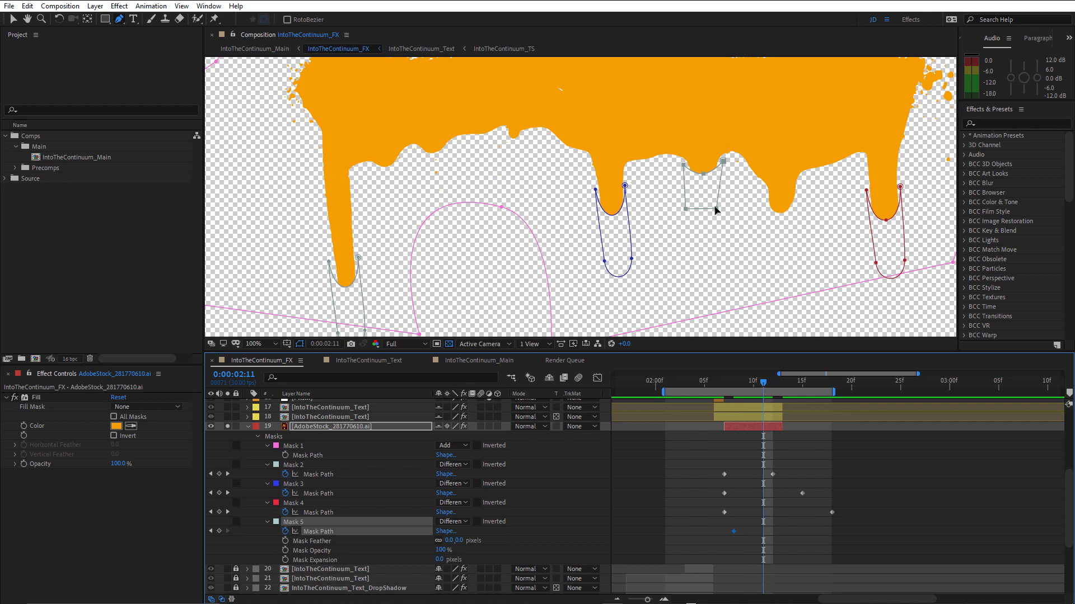
{"action": "left_click_drag", "start_coordinate": [717, 211], "coordinate": [716, 226]}
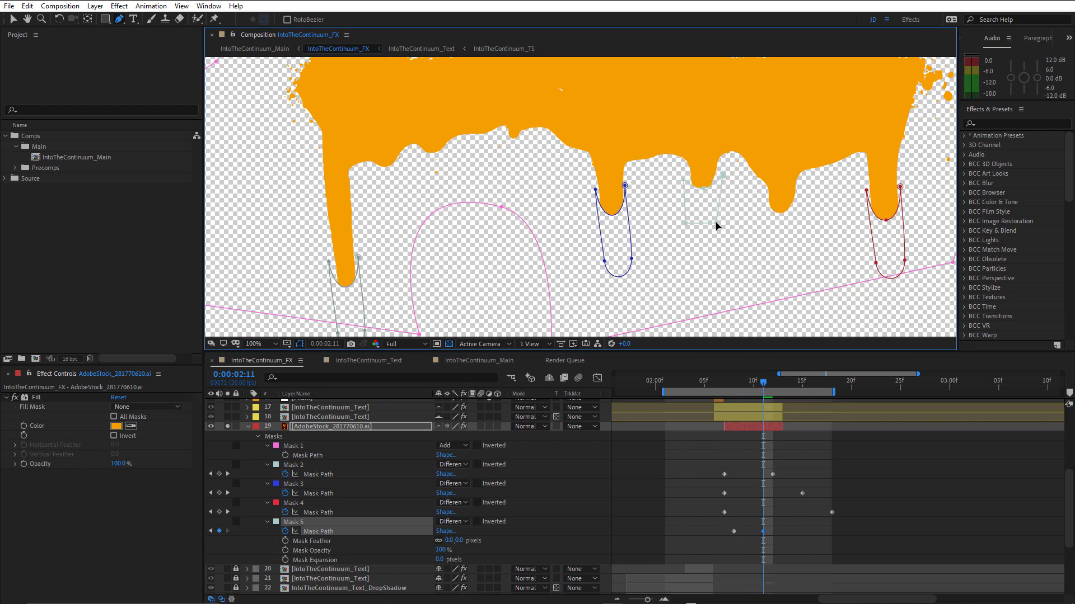
{"action": "left_click", "coordinate": [784, 519]}
{"action": "mouse_move", "coordinate": [731, 385]}
{"action": "left_mouse_down"}
{"action": "mouse_move", "coordinate": [757, 391]}
{"action": "mouse_move", "coordinate": [743, 397]}
{"action": "left_mouse_up"}
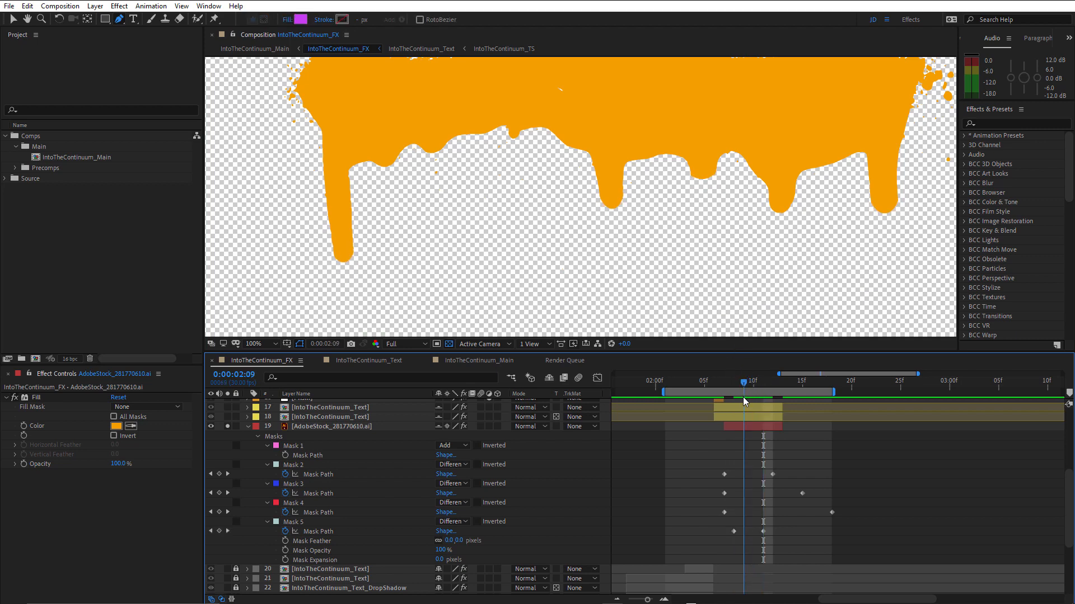
{"action": "left_click", "coordinate": [748, 427]}
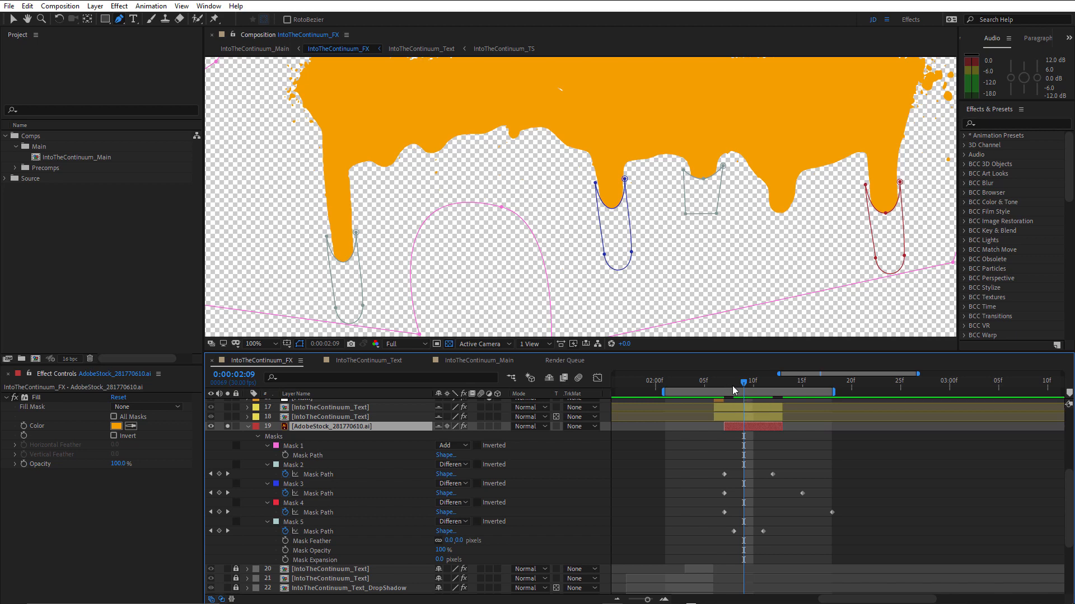
Step: Reshape Mask 5 at 0:00:02:08 by lowering the point in the middle of its curved upper edge
{"action": "left_click", "coordinate": [733, 386]}
{"action": "scroll", "coordinate": [718, 168], "scroll_direction": "up", "scroll_amount": 1}
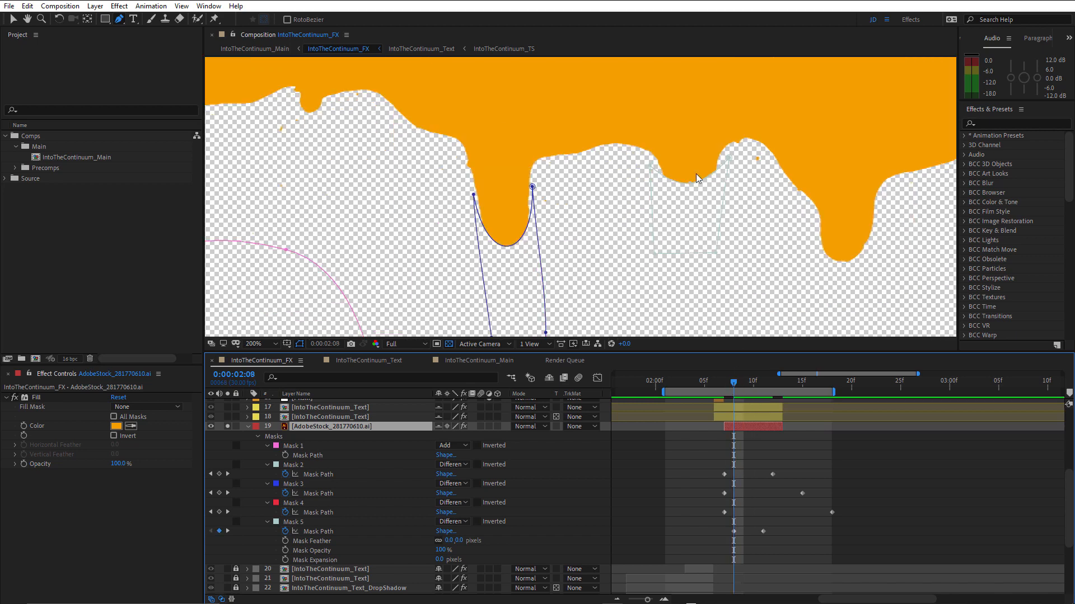
{"action": "left_click_drag", "start_coordinate": [690, 185], "coordinate": [693, 202]}
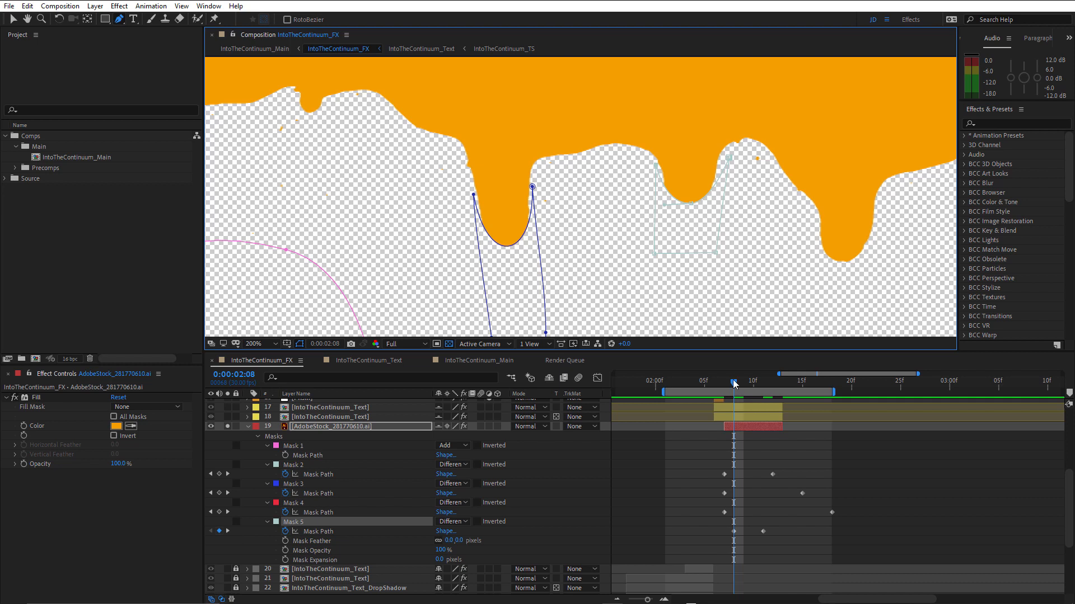
Step: Delete the Mask 5 path keyframe at 0:00:02:11
{"action": "left_click_drag", "start_coordinate": [733, 382], "coordinate": [734, 406]}
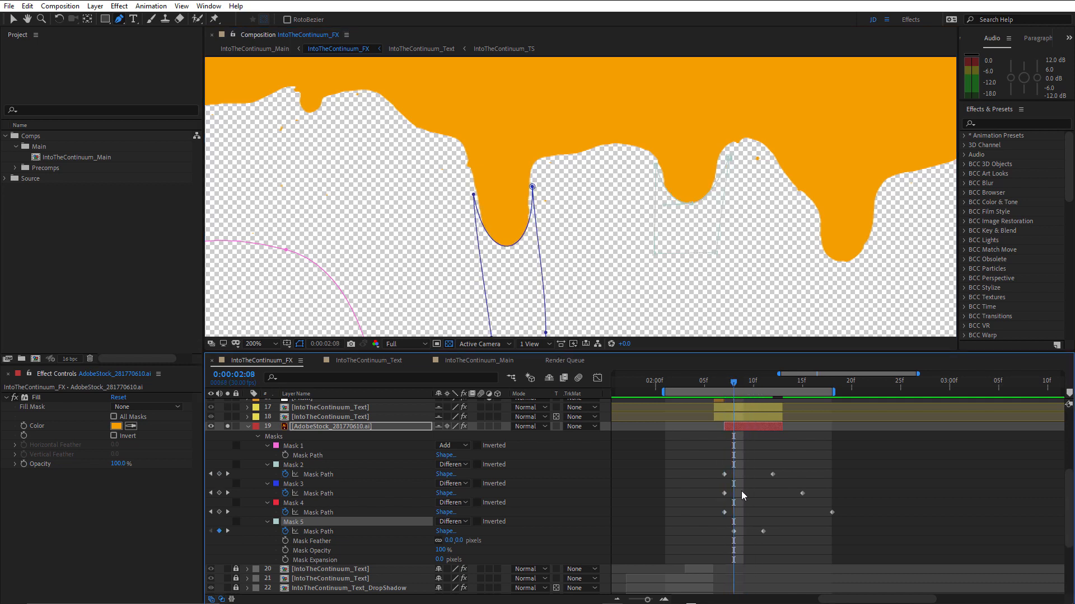
{"action": "left_click", "coordinate": [763, 532]}
{"action": "key", "text": "Delete"}
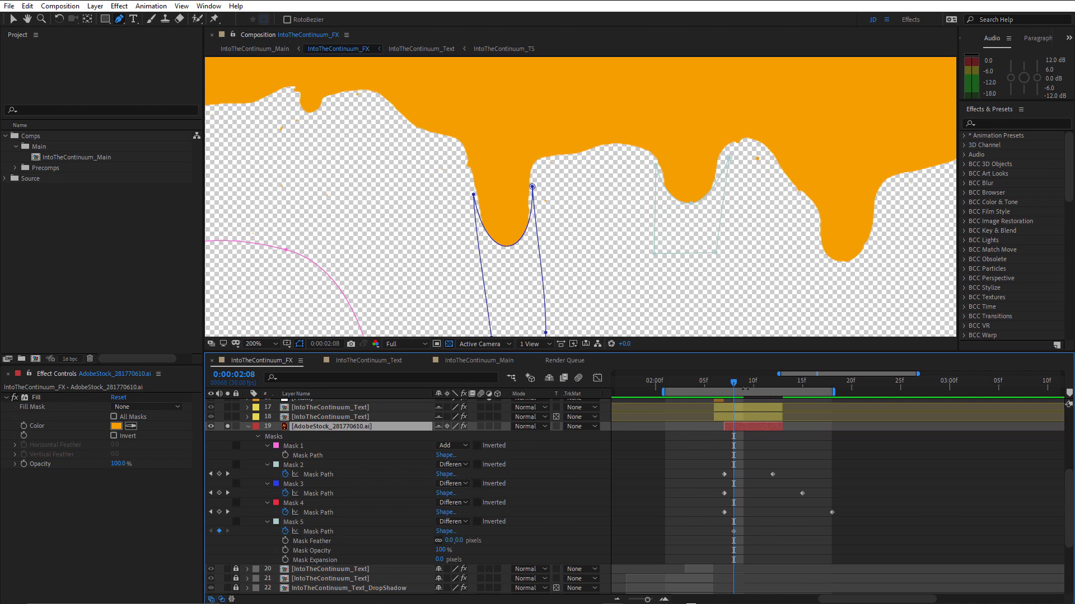
Step: Shift Mask 5 downward at 0:00:02:11 to keyframe a longer drip, and scrub between 0:00:02:08 and 0:00:02:10 to check the motion
{"action": "left_click_drag", "start_coordinate": [745, 388], "coordinate": [763, 387]}
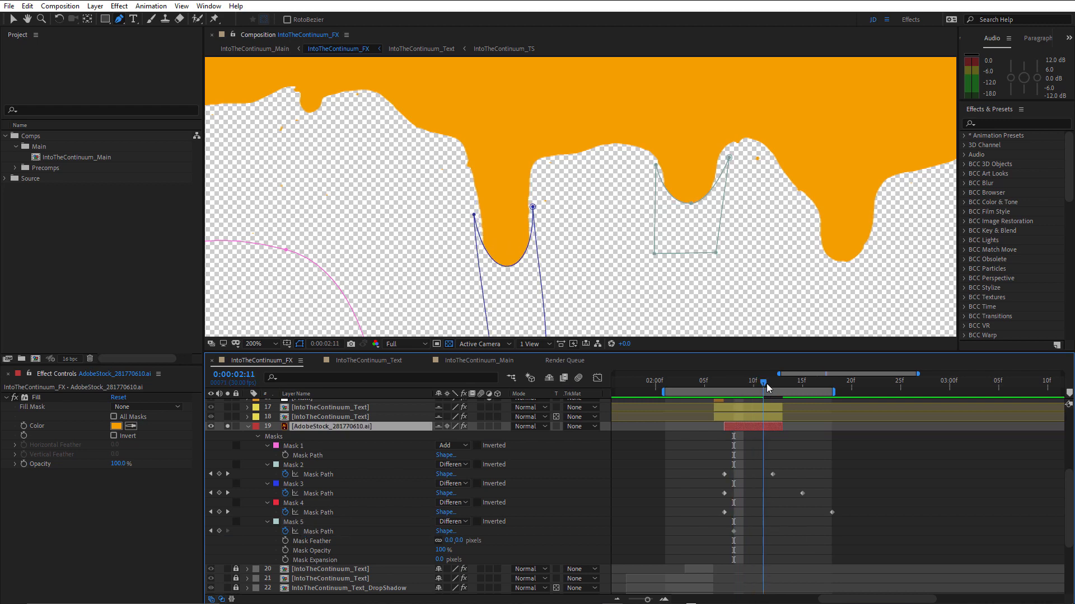
{"action": "double_click", "coordinate": [716, 251]}
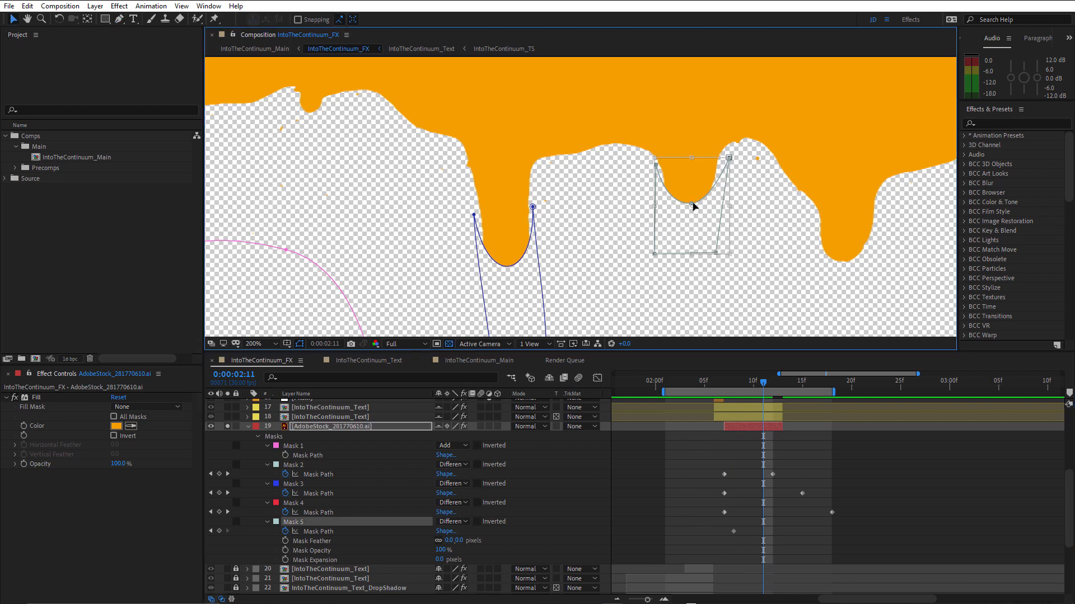
{"action": "left_click_drag", "start_coordinate": [694, 199], "coordinate": [693, 222]}
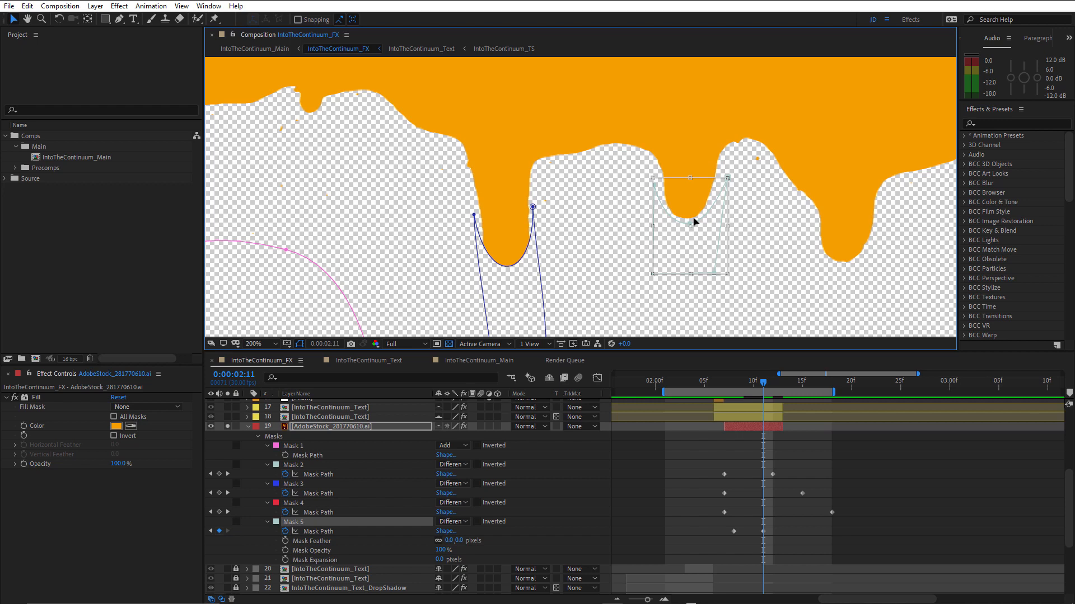
{"action": "left_click", "coordinate": [733, 382]}
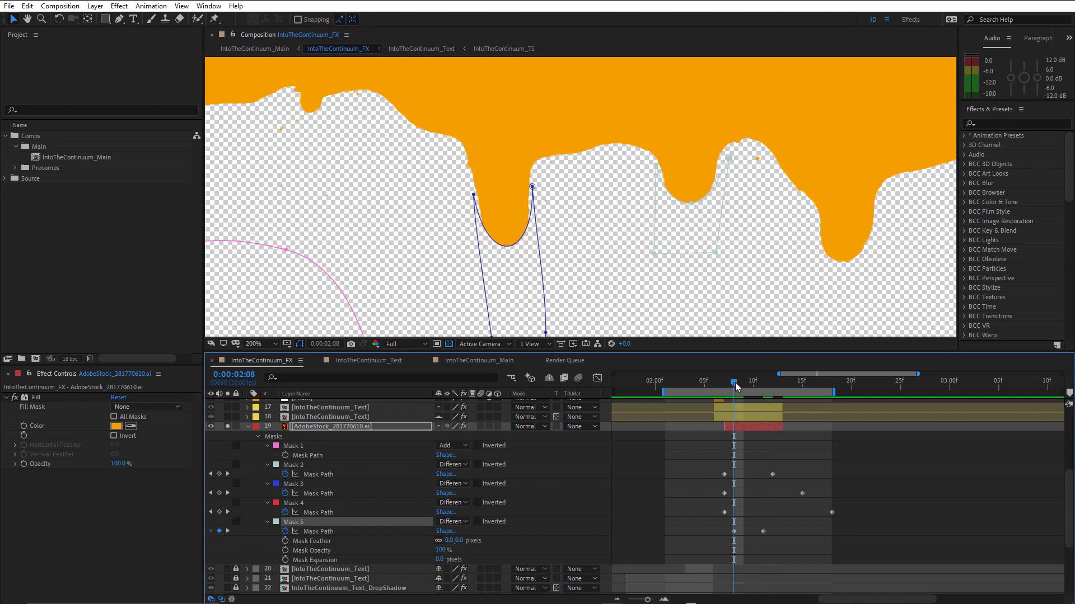
{"action": "left_click", "coordinate": [751, 388]}
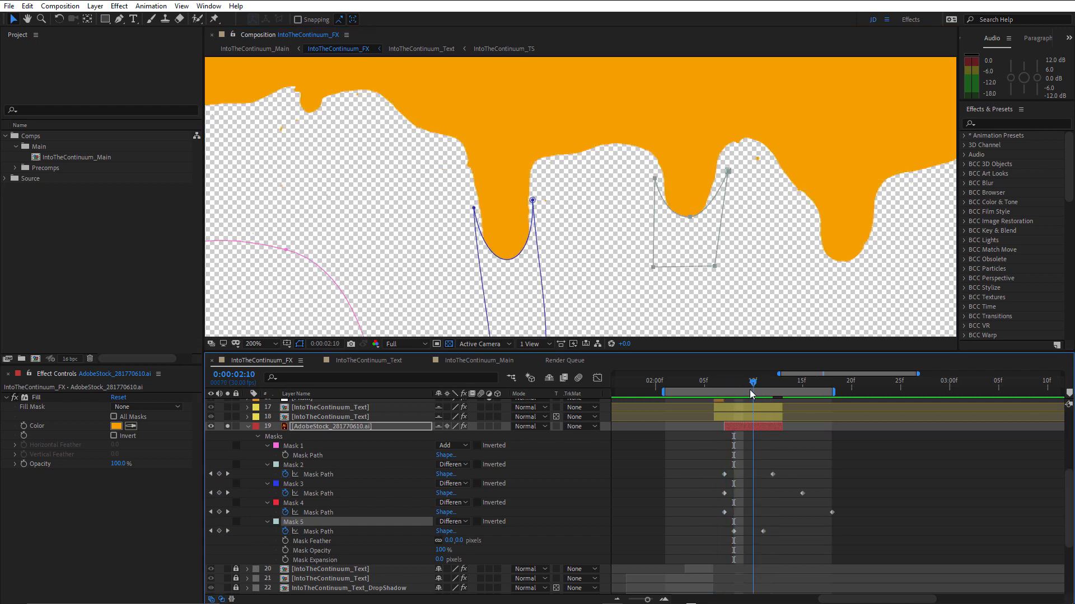
Step: Delete Mask 5 from the AdobeStock_281770610.ai paint layer and collapse the layer's properties
{"action": "scroll", "coordinate": [734, 237], "scroll_direction": "down", "scroll_amount": 1}
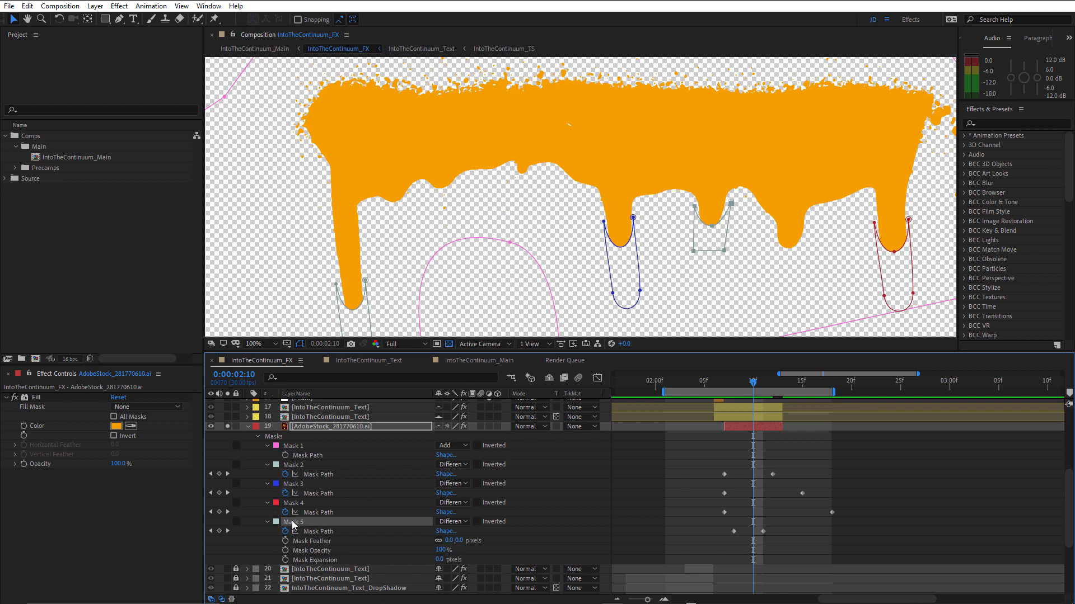
{"action": "key", "text": "Delete"}
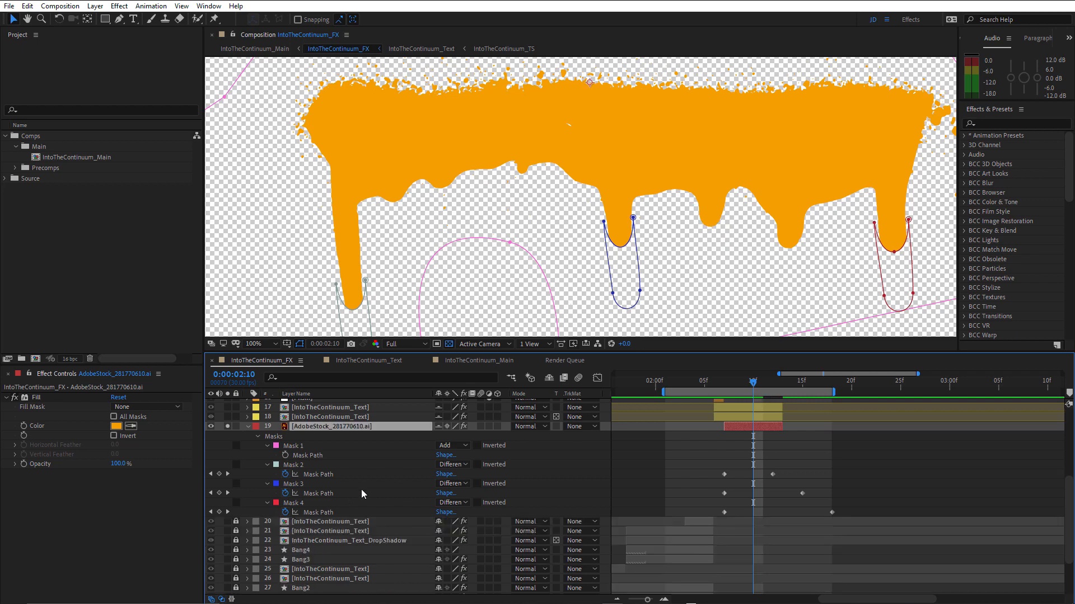
{"action": "left_click", "coordinate": [248, 427]}
{"action": "scroll", "coordinate": [330, 428], "scroll_direction": "up", "scroll_amount": 1}
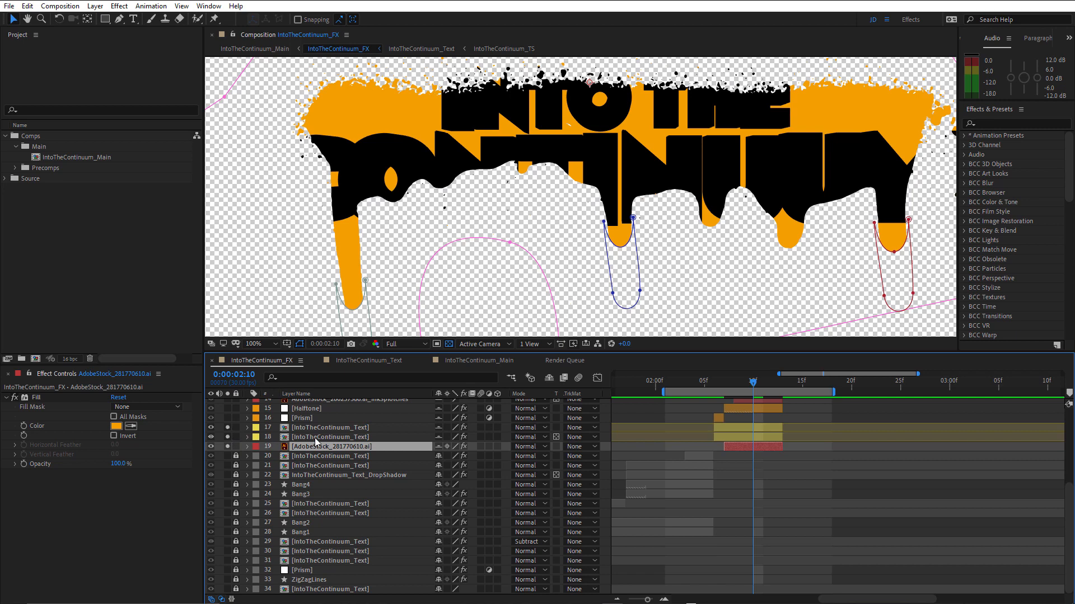
Step: Reveal the keyframes of text layer 17 and examine BCC Artist's Poster's Mix with Original at 0:00:02:06 and 0:00:02:08
{"action": "left_click", "coordinate": [335, 431]}
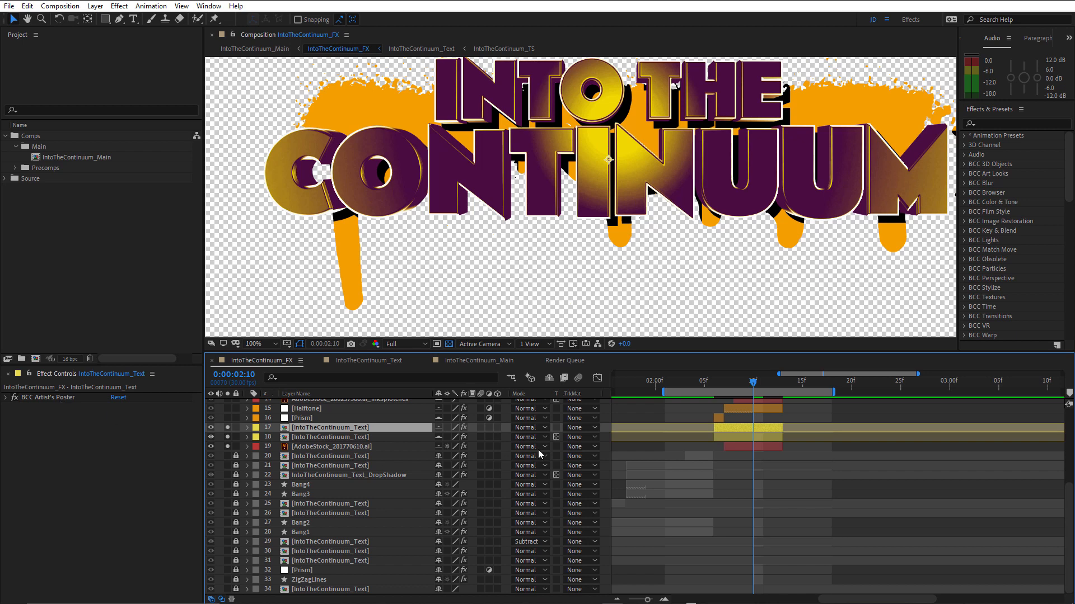
{"action": "key", "text": "u"}
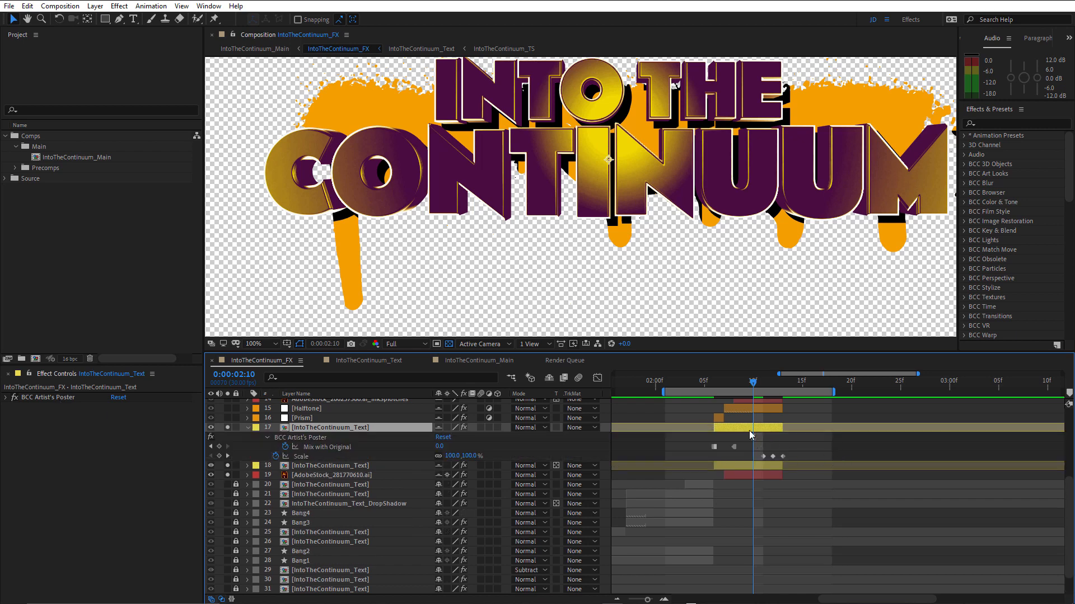
{"action": "left_click", "coordinate": [719, 384]}
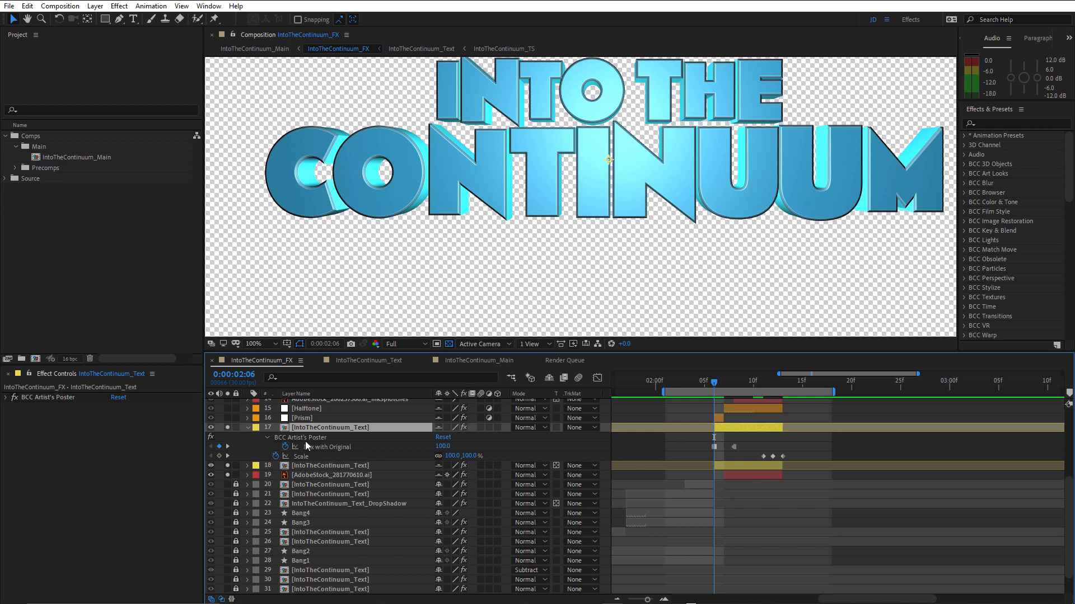
{"action": "left_click", "coordinate": [733, 387]}
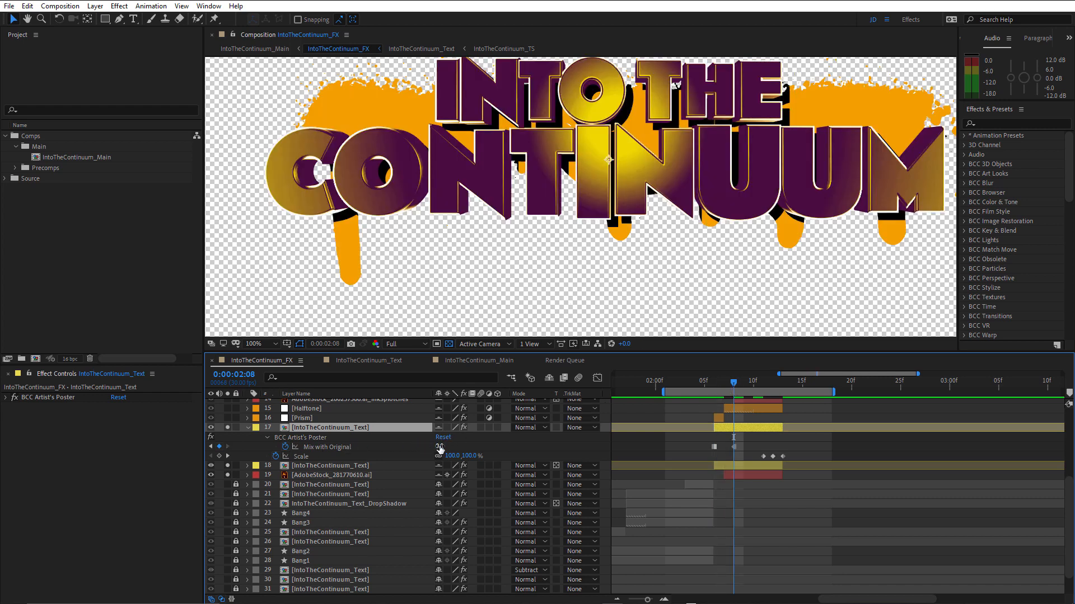
{"action": "left_click_drag", "start_coordinate": [440, 449], "coordinate": [418, 464]}
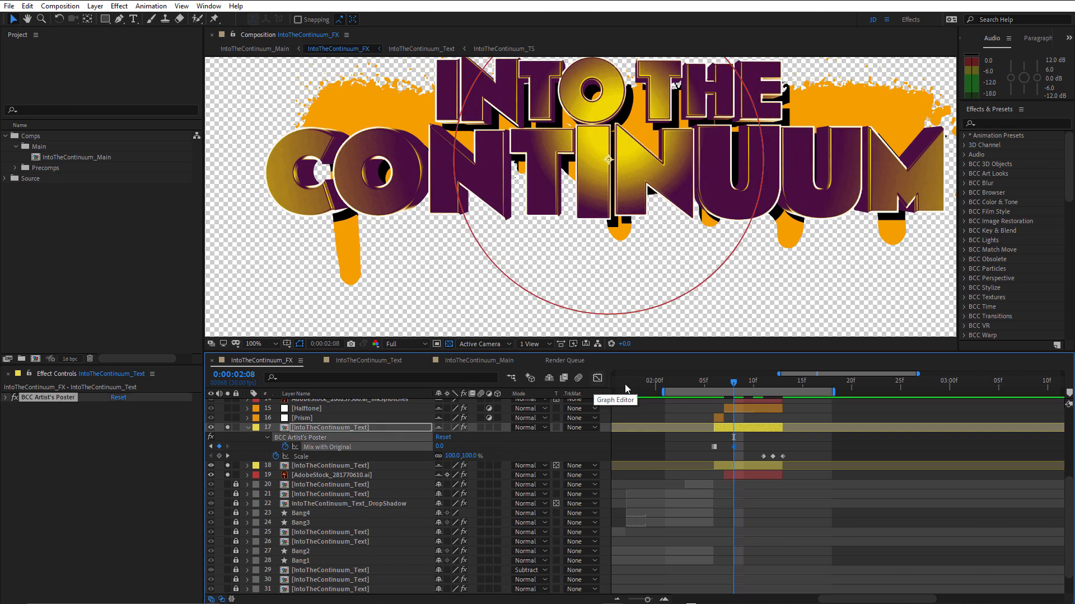
{"action": "left_click_drag", "start_coordinate": [777, 448], "coordinate": [774, 503]}
{"action": "left_click", "coordinate": [248, 482]}
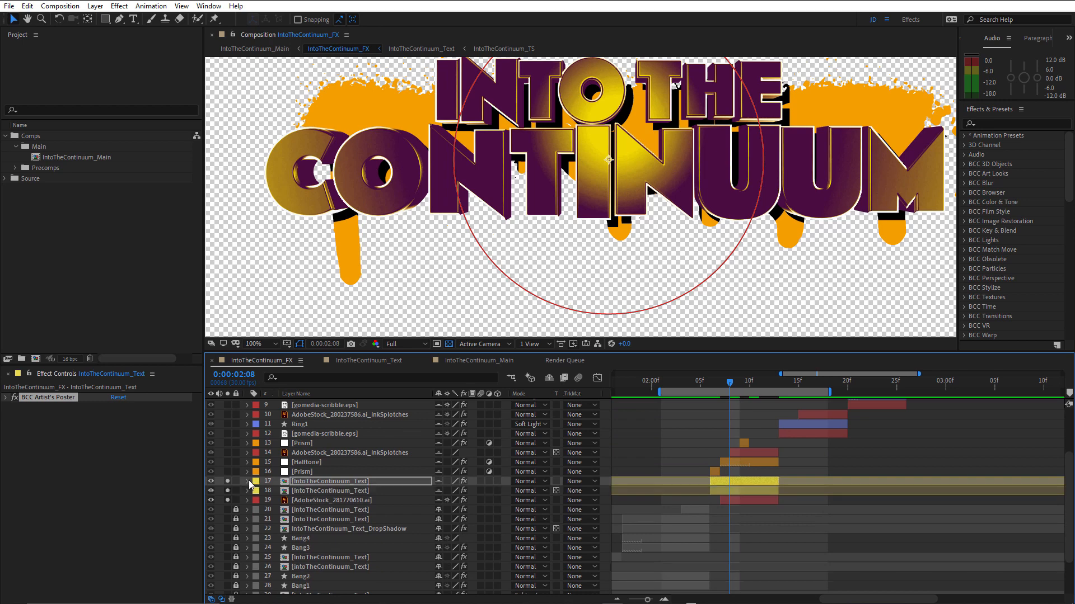
Step: Add Prism layer 16, the Halftone layer and InkSplotches layer 14 to the soloed layers
{"action": "left_click", "coordinate": [227, 481]}
{"action": "left_click", "coordinate": [228, 462]}
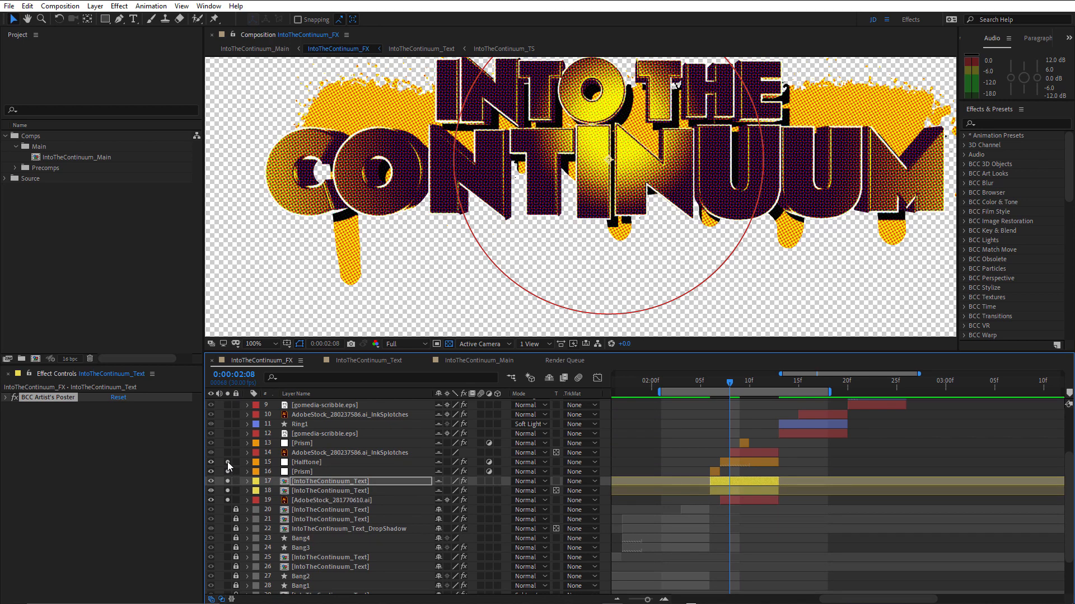
{"action": "left_click", "coordinate": [334, 452]}
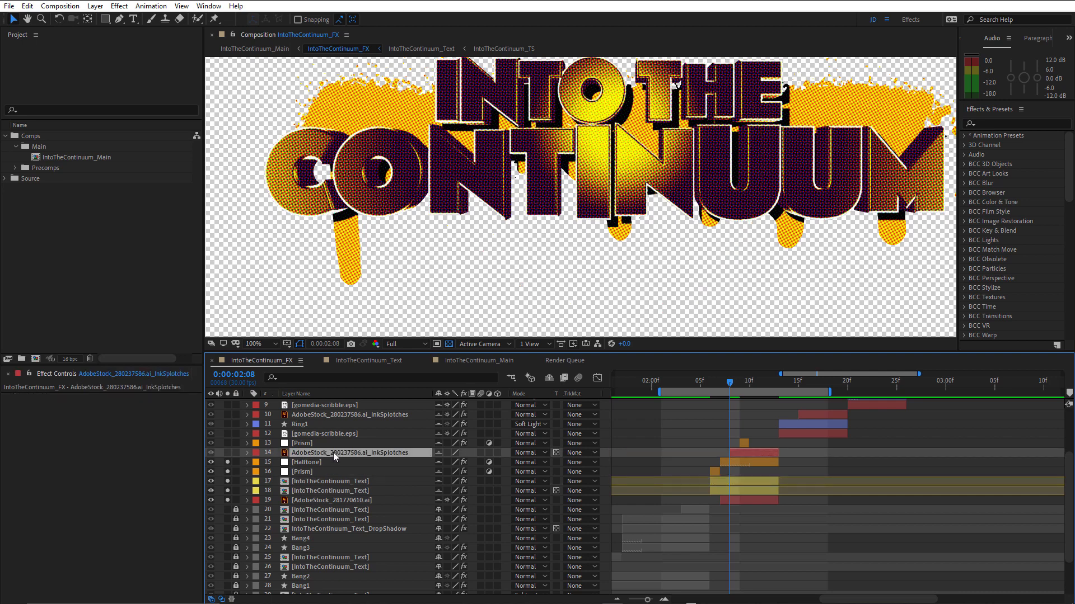
{"action": "left_click", "coordinate": [227, 453]}
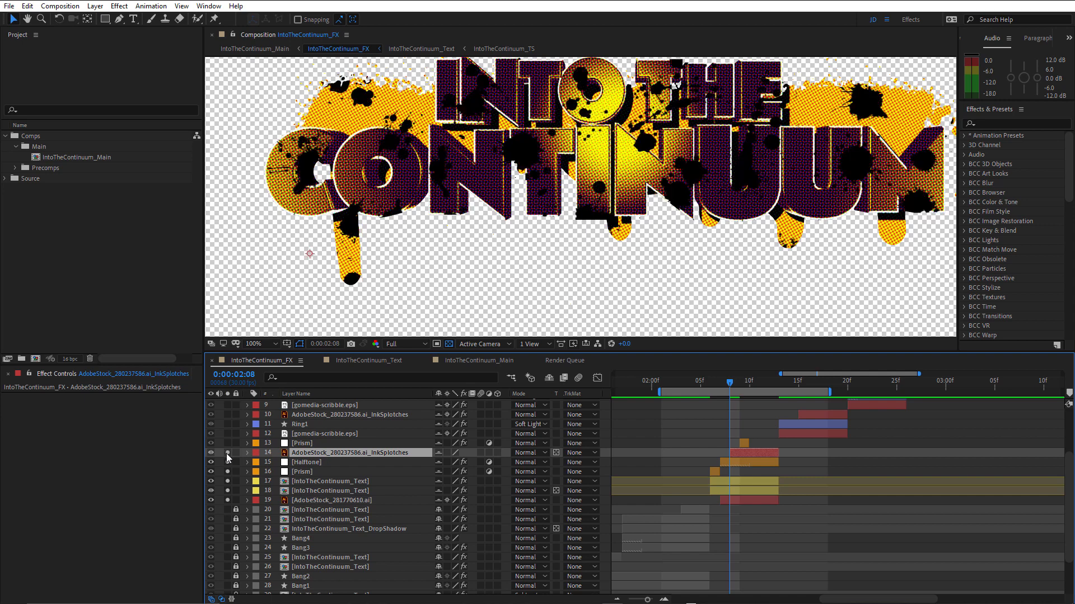
Step: Switch Preserve Underlying Transparency off and back on for InkSplotches layer 14, and try shifting the splotches right before undoing the move
{"action": "left_click", "coordinate": [557, 453]}
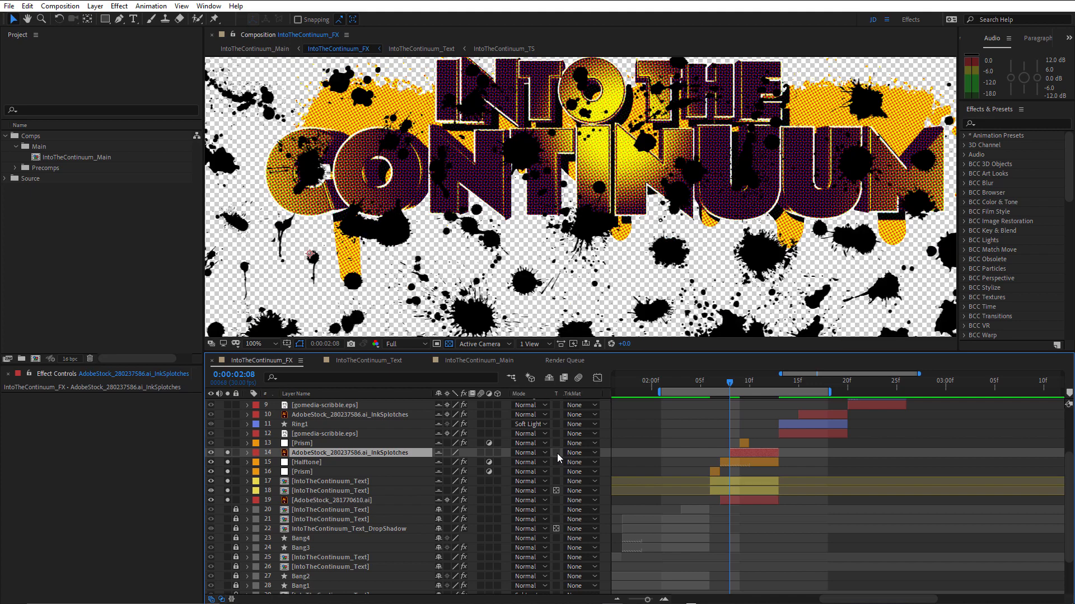
{"action": "scroll", "coordinate": [583, 293], "scroll_direction": "down", "scroll_amount": 4}
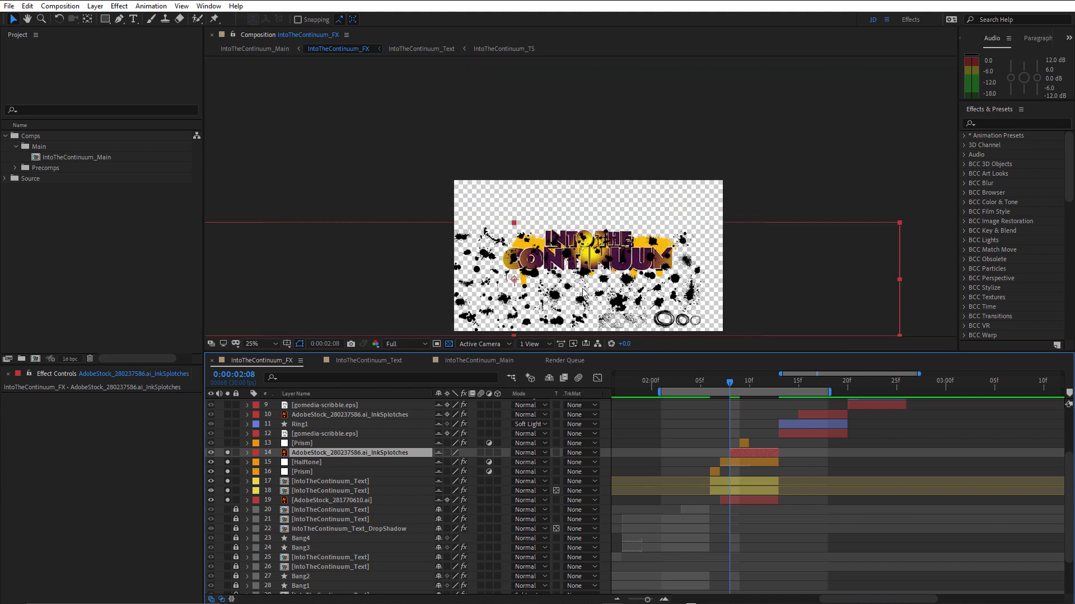
{"action": "scroll", "coordinate": [583, 294], "scroll_direction": "up", "scroll_amount": 2}
{"action": "scroll", "coordinate": [585, 299], "scroll_direction": "up", "scroll_amount": 2}
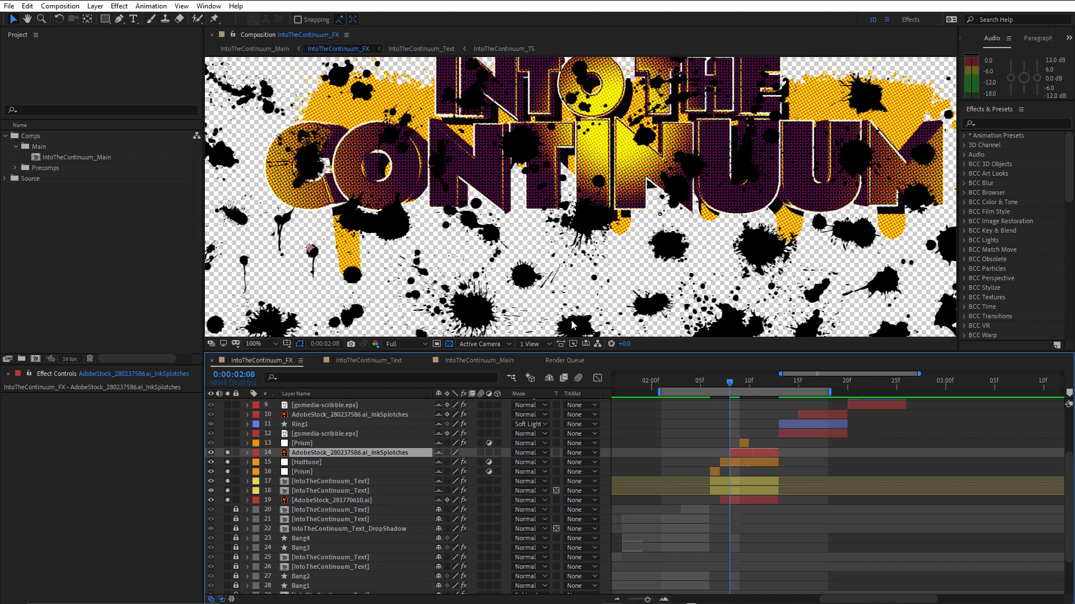
{"action": "left_click", "coordinate": [556, 452]}
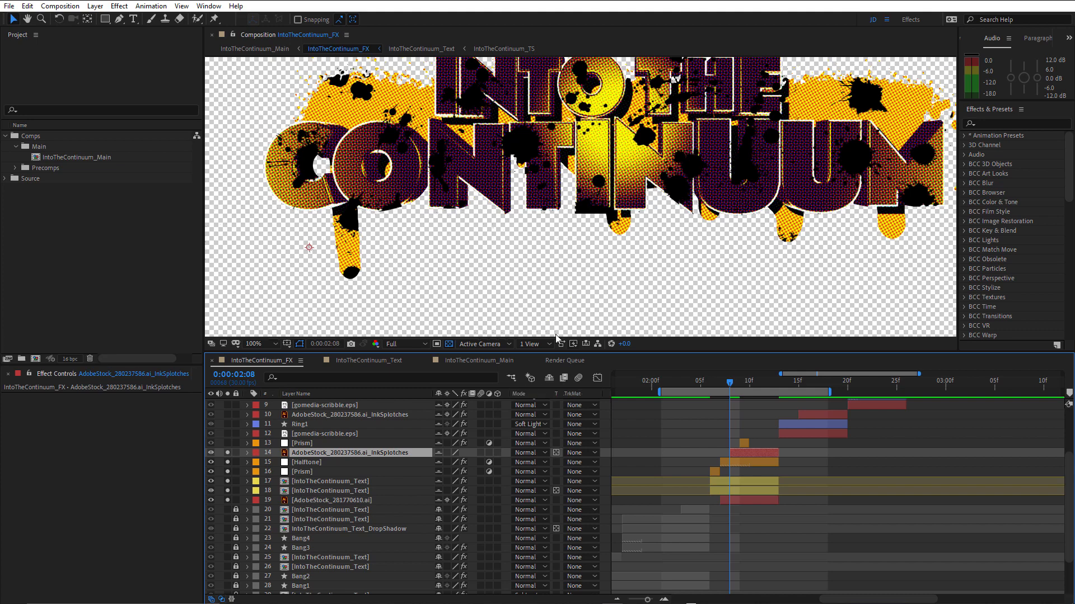
{"action": "mouse_move", "coordinate": [521, 148]}
{"action": "left_mouse_down"}
{"action": "mouse_move", "coordinate": [684, 137]}
{"action": "mouse_move", "coordinate": [722, 102]}
{"action": "mouse_move", "coordinate": [792, 136]}
{"action": "mouse_move", "coordinate": [762, 184]}
{"action": "mouse_move", "coordinate": [775, 149]}
{"action": "left_mouse_up"}
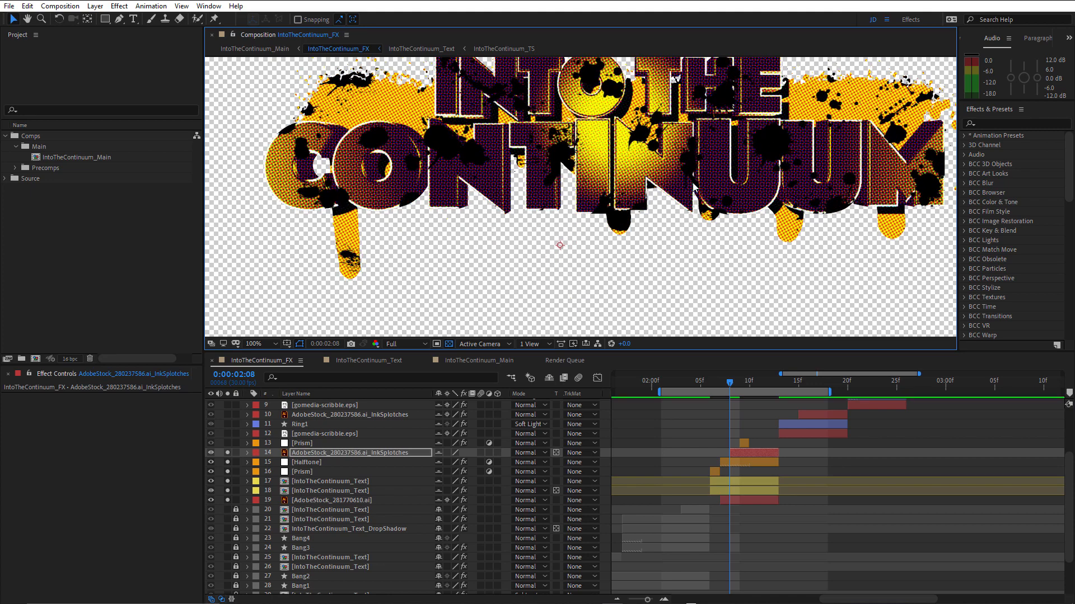
{"action": "key", "text": "ctrl+z"}
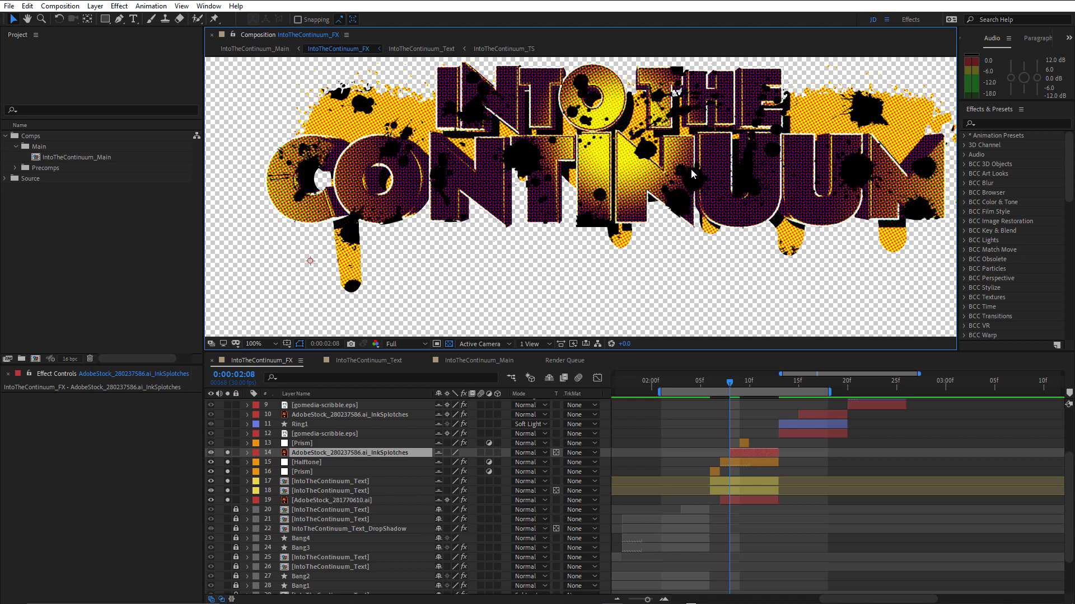
Step: Go to 0:00:02:09 and solo Prism layer 13 along with the other title layers
{"action": "left_click", "coordinate": [739, 383]}
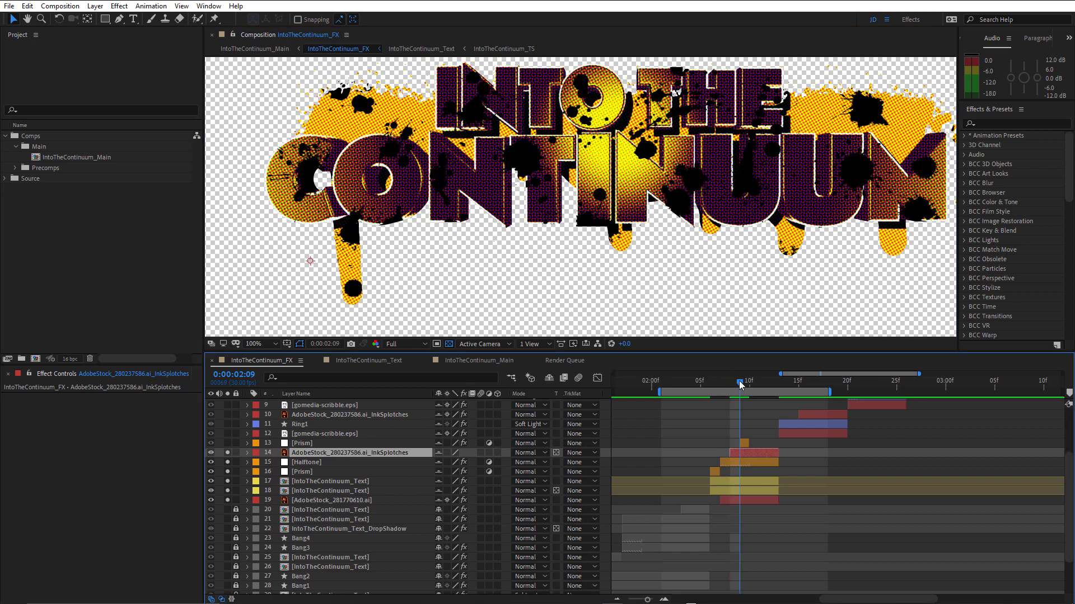
{"action": "left_click_drag", "start_coordinate": [739, 382], "coordinate": [743, 385]}
{"action": "left_click", "coordinate": [227, 444]}
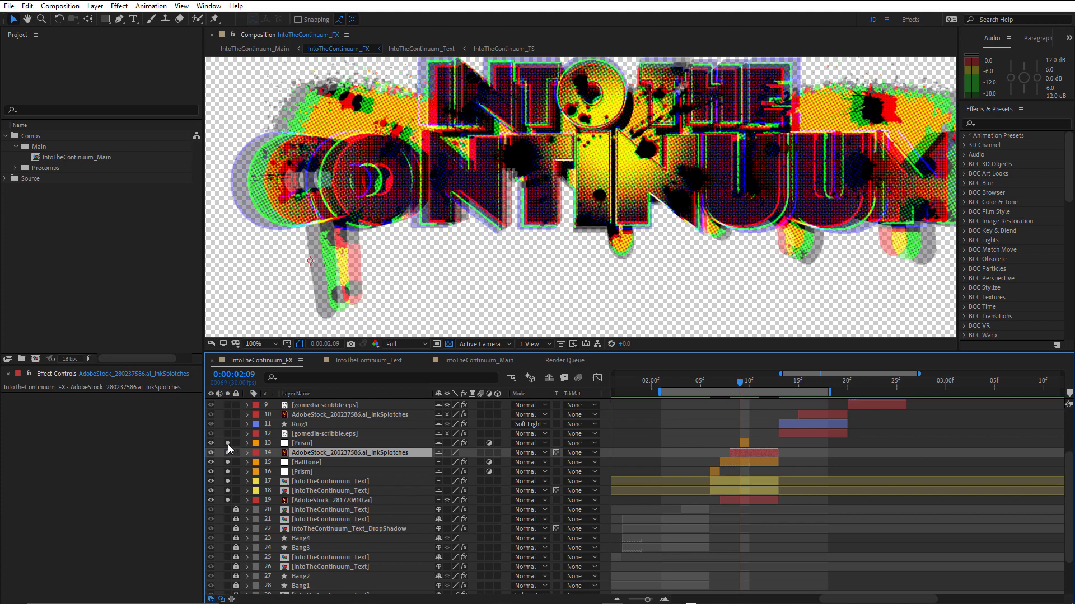
Step: Open the BCC Prism settings of layer 13, try adjusting Starting Depth, and undo the change
{"action": "left_click", "coordinate": [743, 443]}
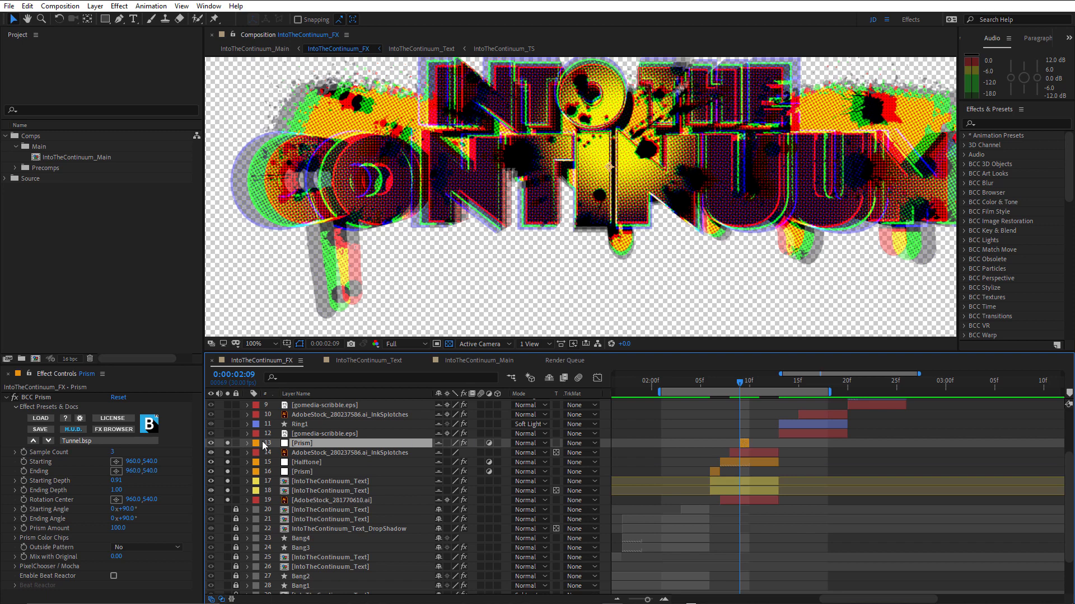
{"action": "left_click_drag", "start_coordinate": [116, 481], "coordinate": [113, 482]}
{"action": "key", "text": "ctrl+z"}
Step: Turn off the transparency grid to view the title effects against a black background
{"action": "scroll", "coordinate": [727, 200], "scroll_direction": "down", "scroll_amount": 2}
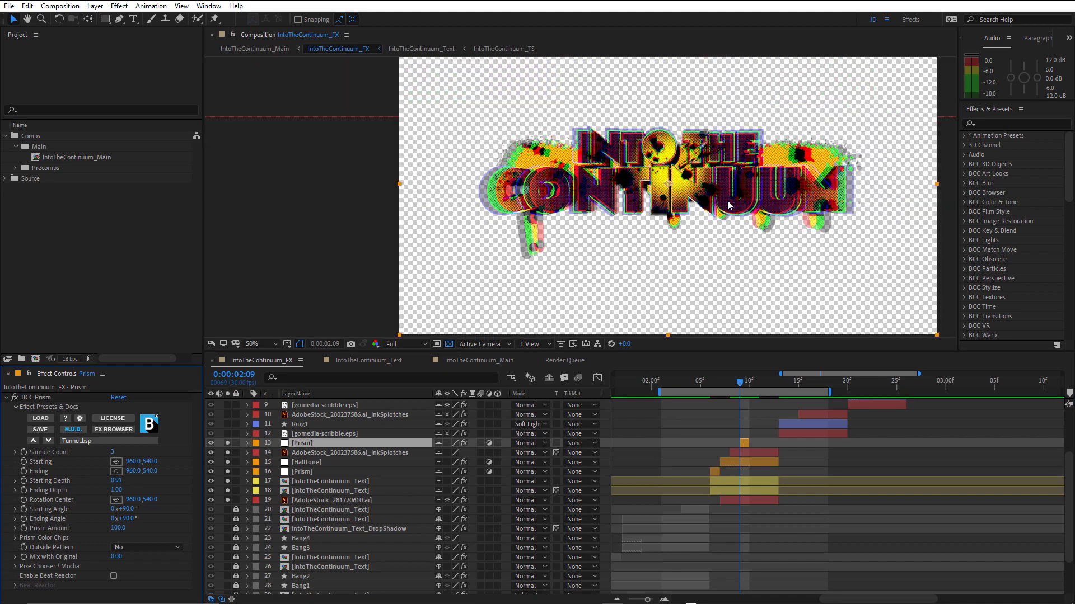
{"action": "left_click", "coordinate": [449, 344]}
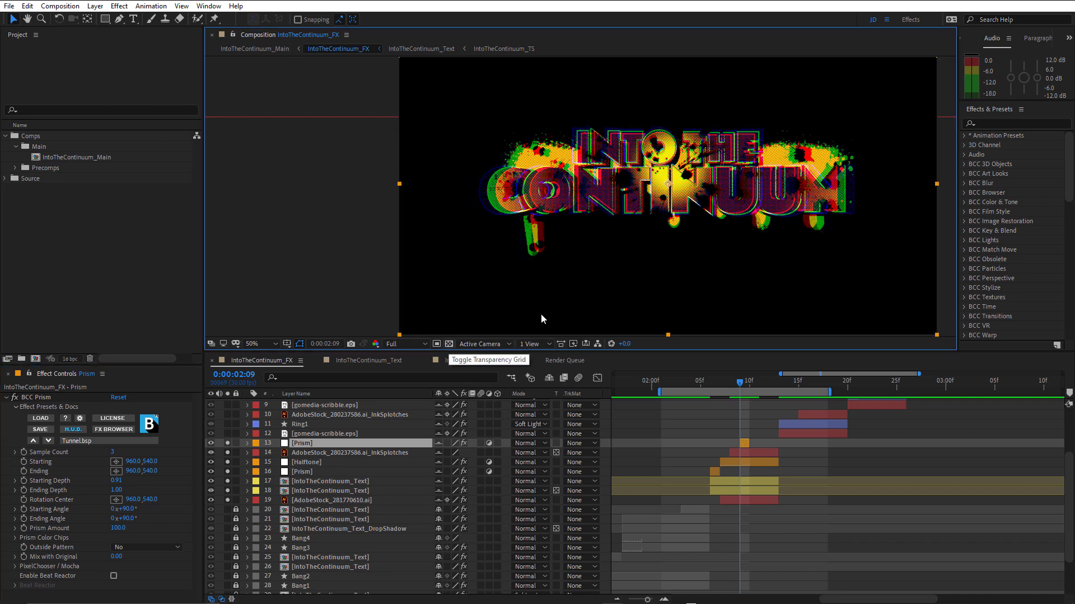
{"action": "scroll", "coordinate": [735, 190], "scroll_direction": "up", "scroll_amount": 2}
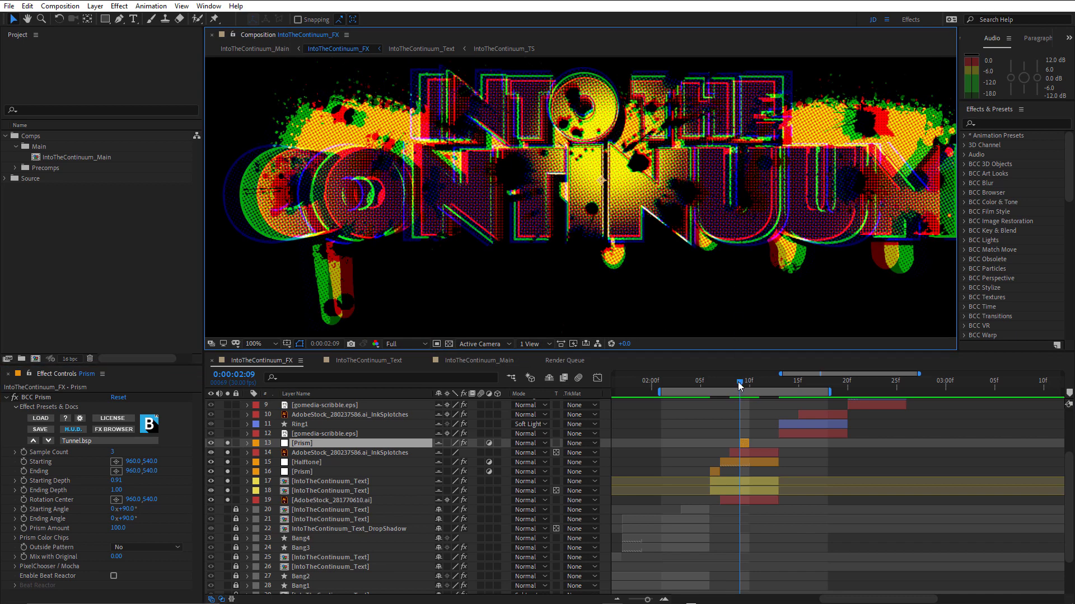
Step: Examine the title effects frame by frame in the maximized composition viewer, stepping back and forward up to 0:00:02:12, and restore the panel layout
{"action": "left_click_drag", "start_coordinate": [738, 385], "coordinate": [754, 414]}
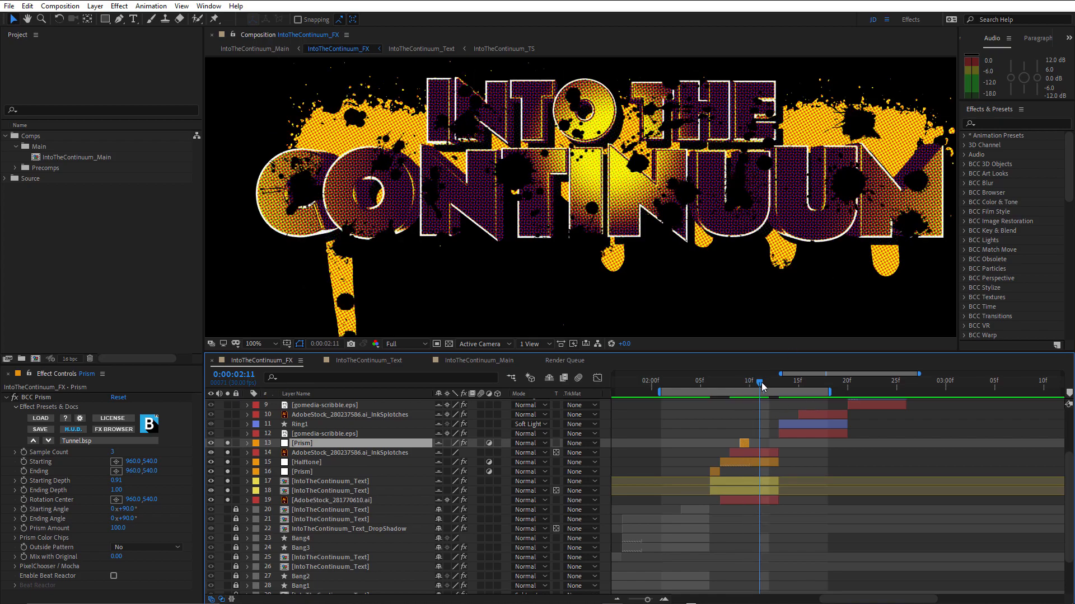
{"action": "key", "text": "grave"}
{"action": "key", "text": "Page_Up"}
{"action": "key", "text": "Page_Up"}
{"action": "key", "text": "Page_Up"}
{"action": "key", "text": "Page_Up"}
{"action": "key", "text": "Page_Up"}
{"action": "key", "text": "Page_Up"}
{"action": "key", "text": "Page_Up"}
{"action": "key", "text": "Page_Up"}
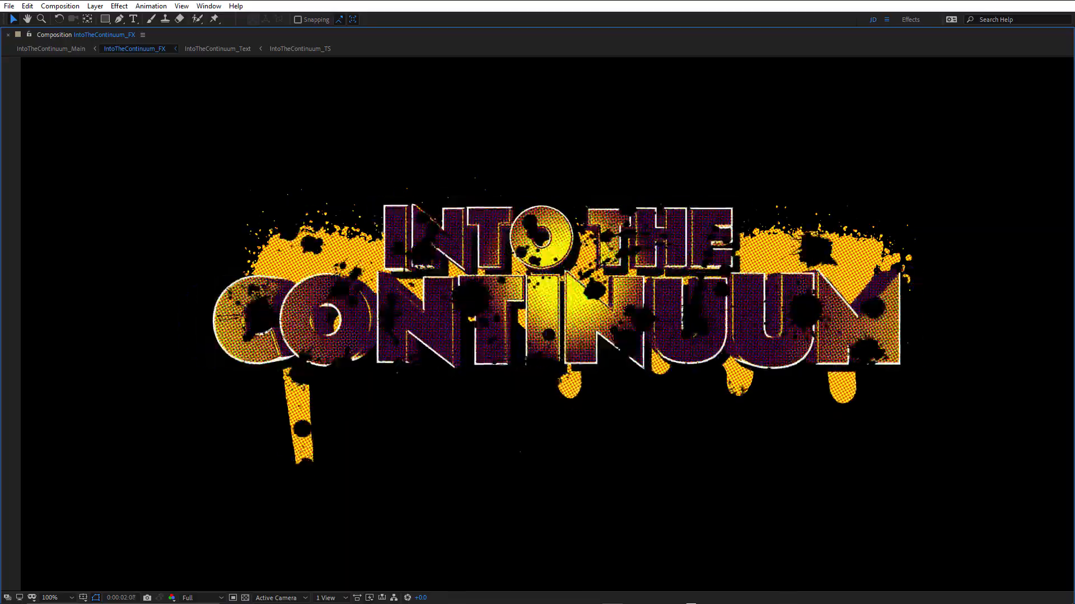
{"action": "key", "text": "Page_Down"}
{"action": "key", "text": "Page_Down"}
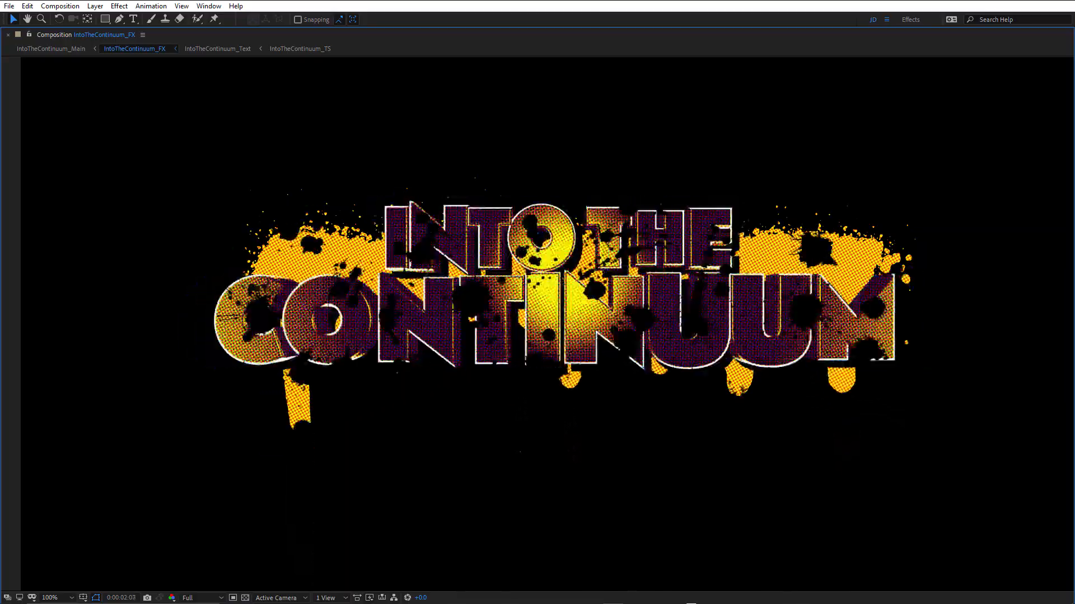
{"action": "key", "text": "Page_Down"}
{"action": "key", "text": "Page_Down"}
{"action": "key", "text": "Page_Down"}
{"action": "key", "text": "Page_Down"}
{"action": "key", "text": "Page_Down"}
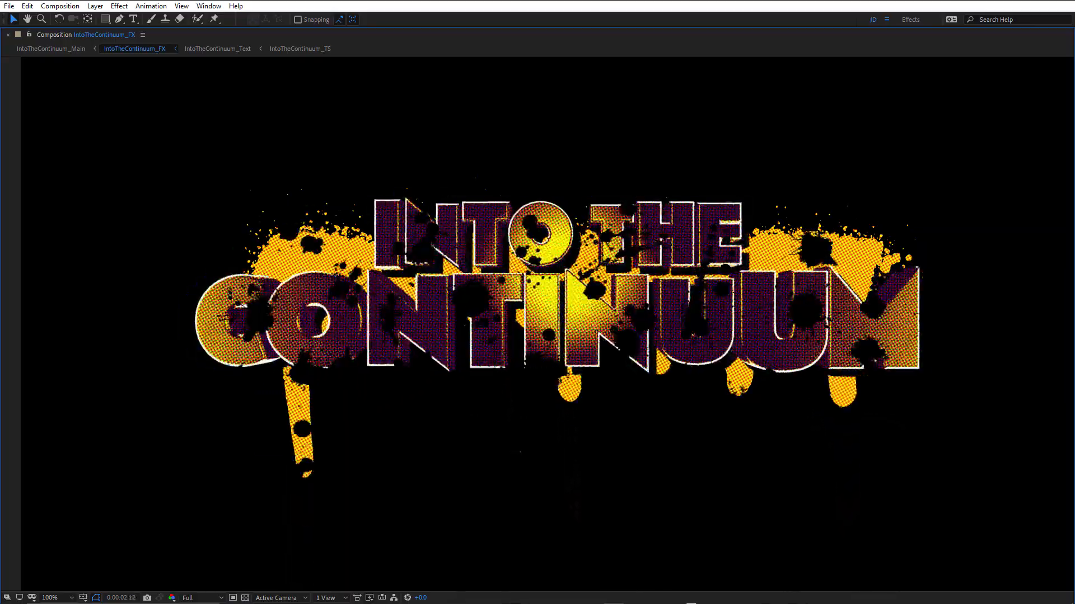
{"action": "key", "text": "grave"}
Step: Go to 0:00:02:16 to view the soloed red scribble, Ring1 and ink splotch elements
{"action": "key", "text": "Page_Down"}
{"action": "key", "text": "Page_Down"}
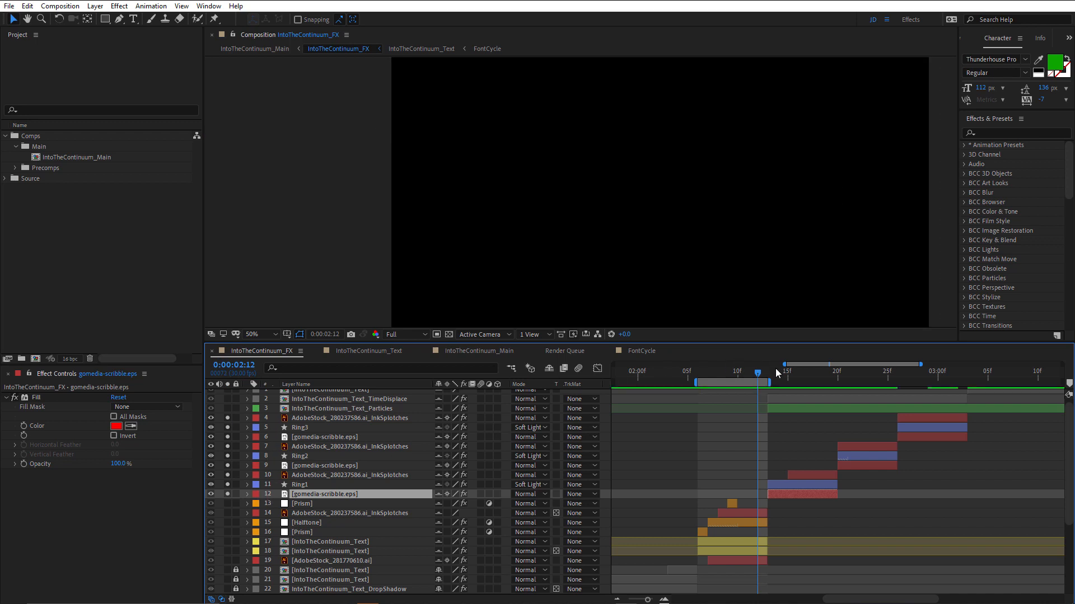
{"action": "left_click", "coordinate": [797, 374]}
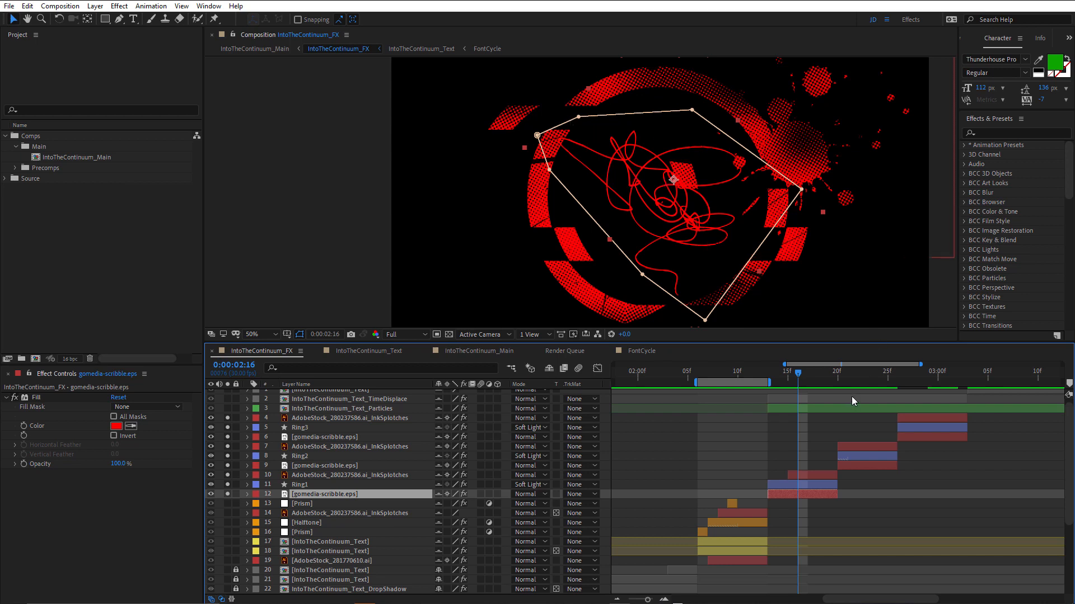
Step: View the blue elements at 0:00:02:22 and the green elements at 0:00:02:28, and return to 0:00:02:13
{"action": "left_click", "coordinate": [858, 377]}
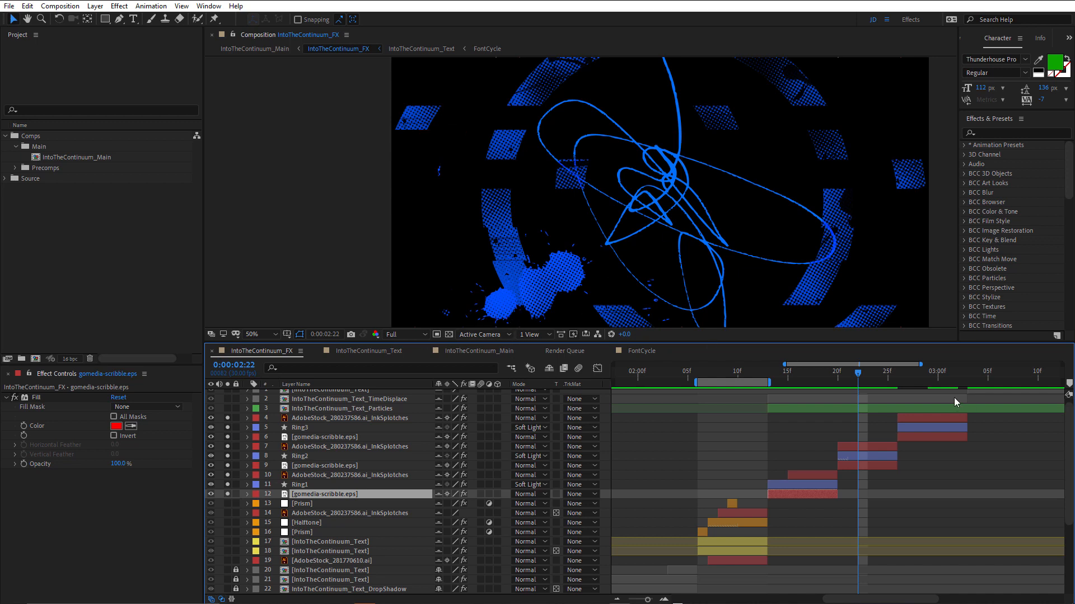
{"action": "left_click", "coordinate": [919, 372]}
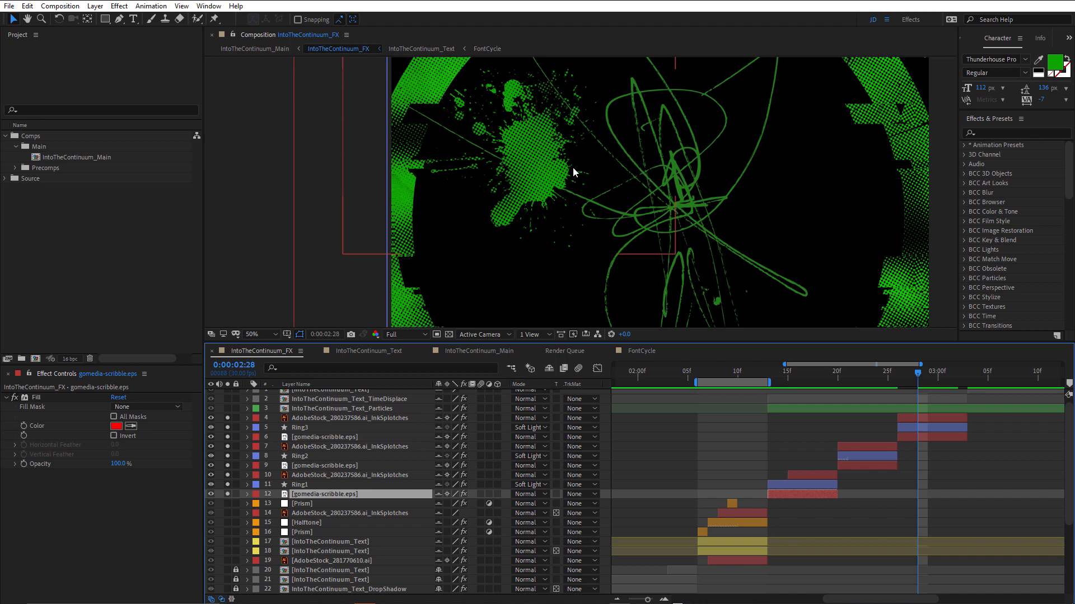
{"action": "left_click", "coordinate": [778, 378]}
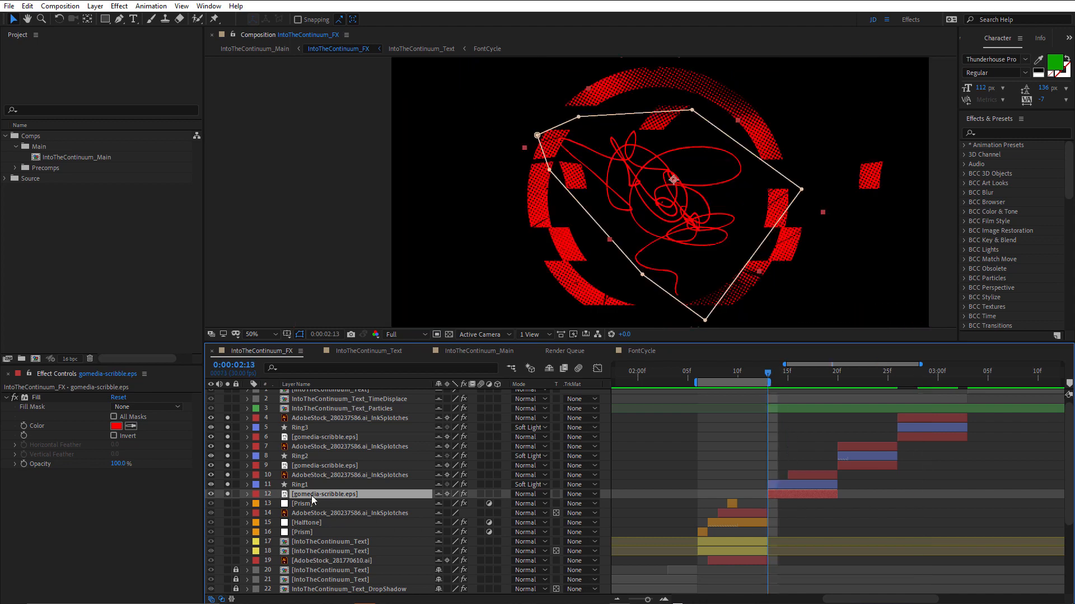
Step: Leave only gomedia-scribble.eps layer 12 soloed and show it on the transparency grid with its Fill effect disabled
{"action": "left_click_drag", "start_coordinate": [230, 481], "coordinate": [224, 452]}
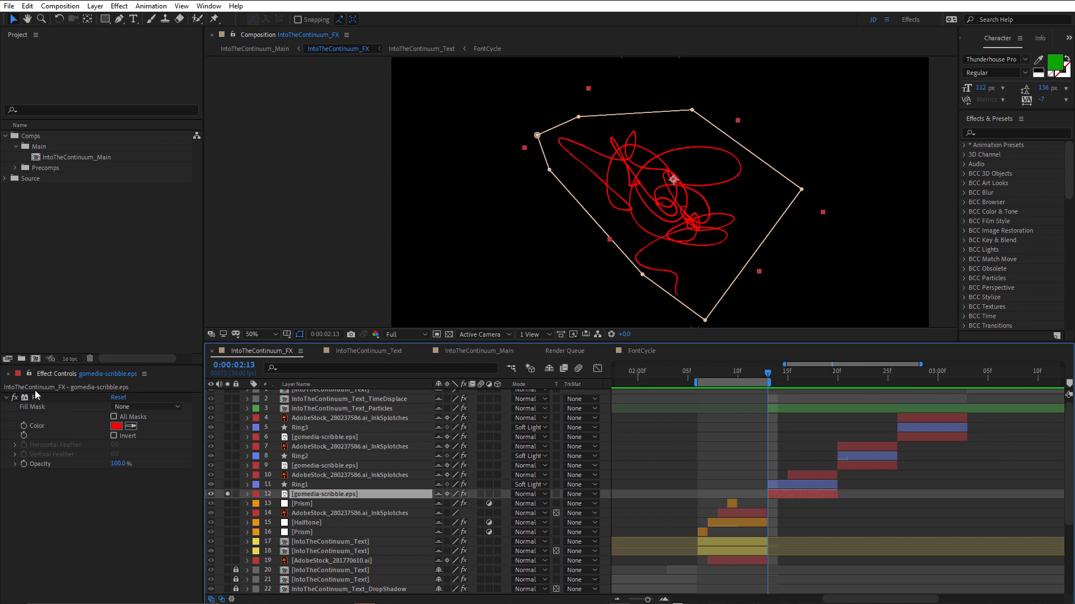
{"action": "left_click", "coordinate": [15, 398]}
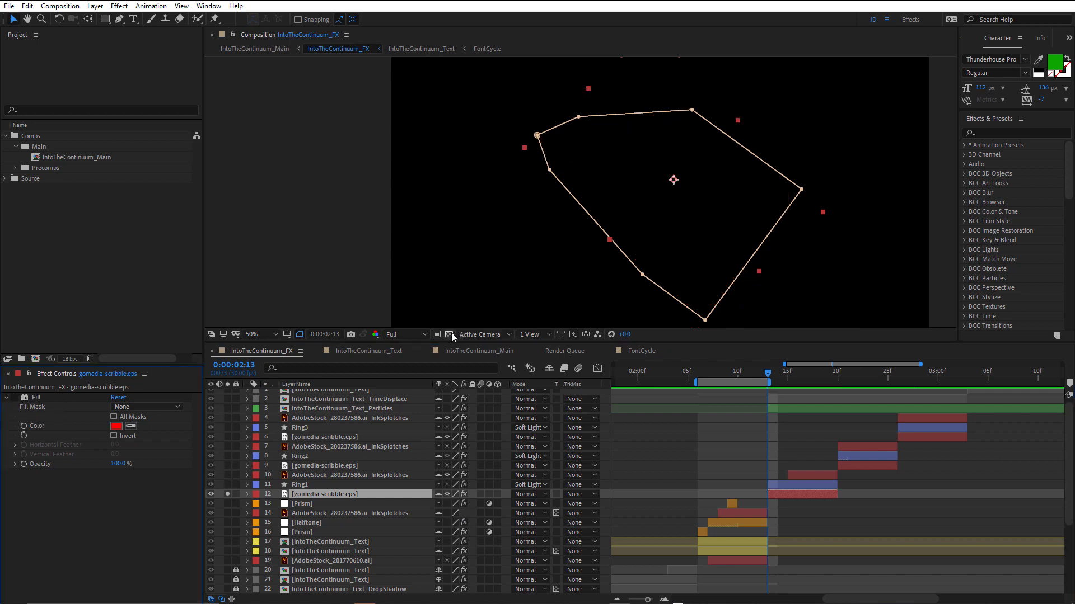
{"action": "left_click", "coordinate": [450, 335]}
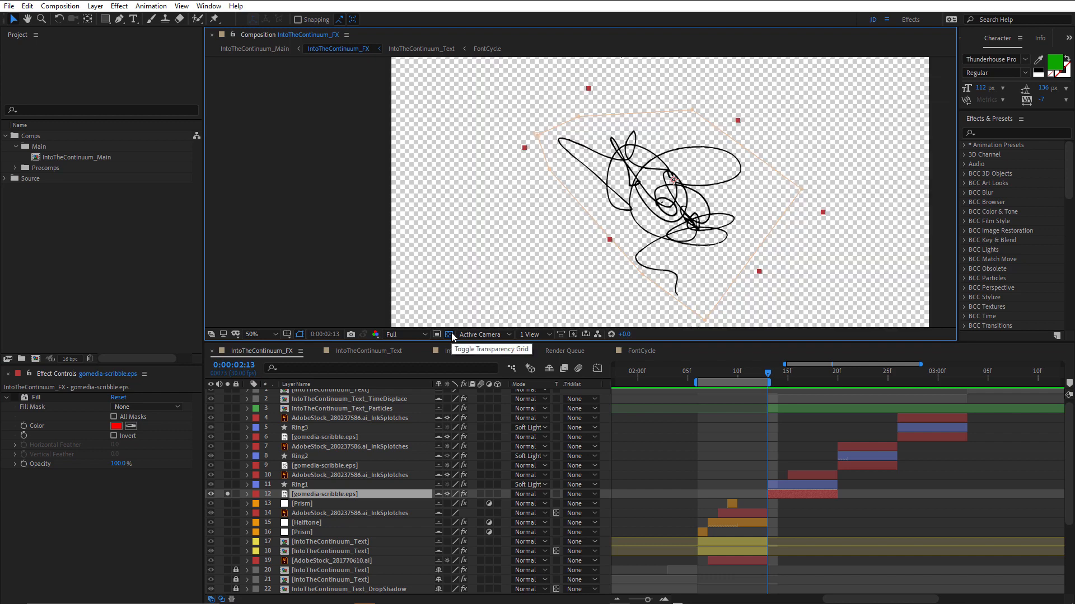
{"action": "key", "text": "alt+Tab"}
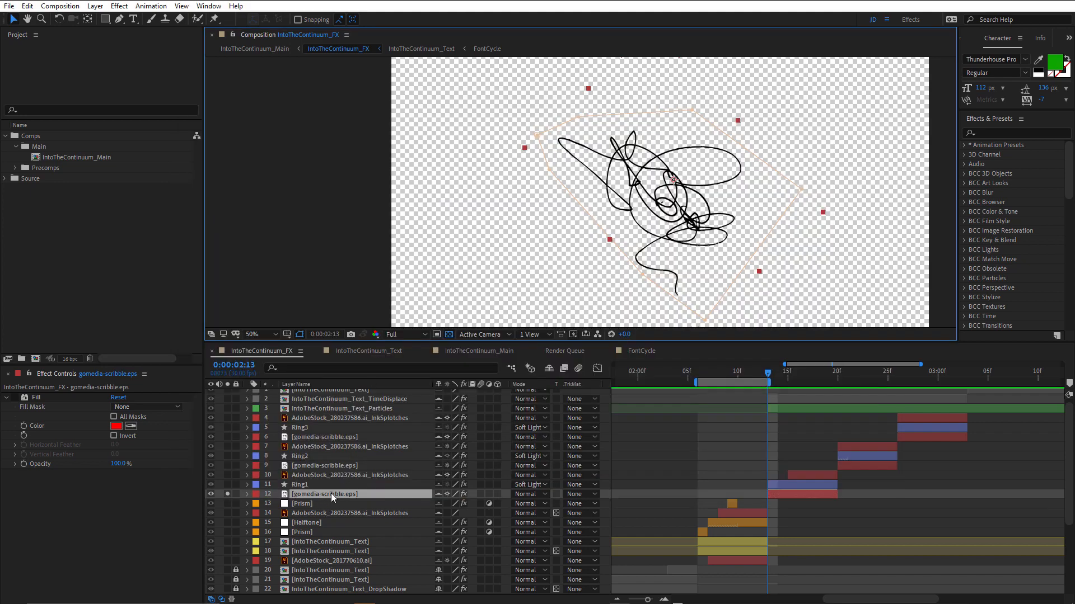
Step: Set Mask 1 of the scribble layer to None to view the full scribble artwork, and undo the mask mode change
{"action": "left_click", "coordinate": [330, 493]}
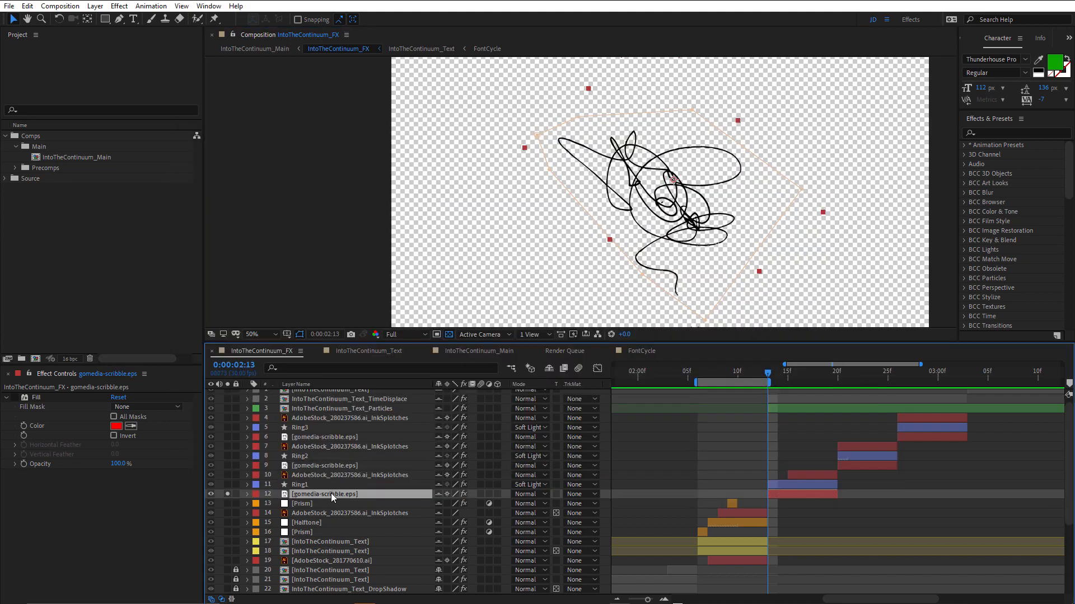
{"action": "key", "text": "m"}
{"action": "left_click", "coordinate": [448, 504]}
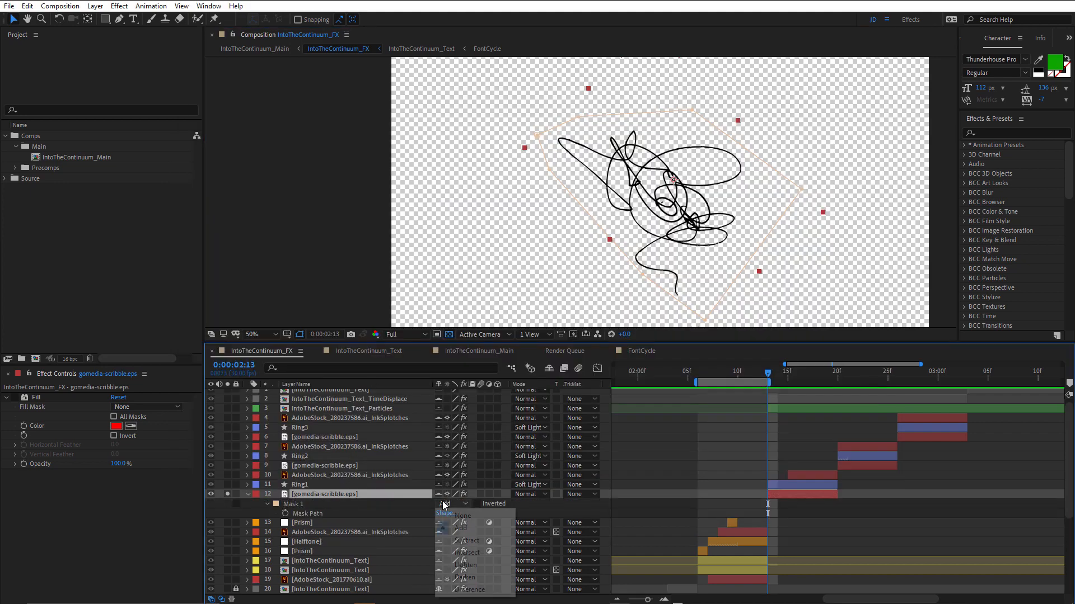
{"action": "left_click", "coordinate": [456, 516]}
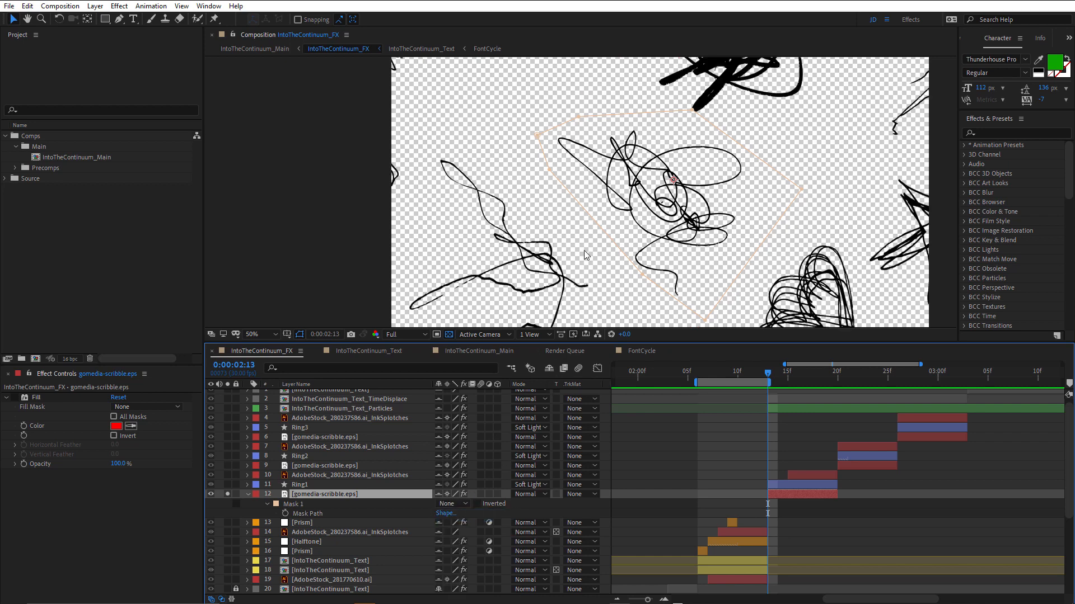
{"action": "scroll", "coordinate": [583, 250], "scroll_direction": "down", "scroll_amount": 3}
{"action": "scroll", "coordinate": [583, 206], "scroll_direction": "up", "scroll_amount": 1}
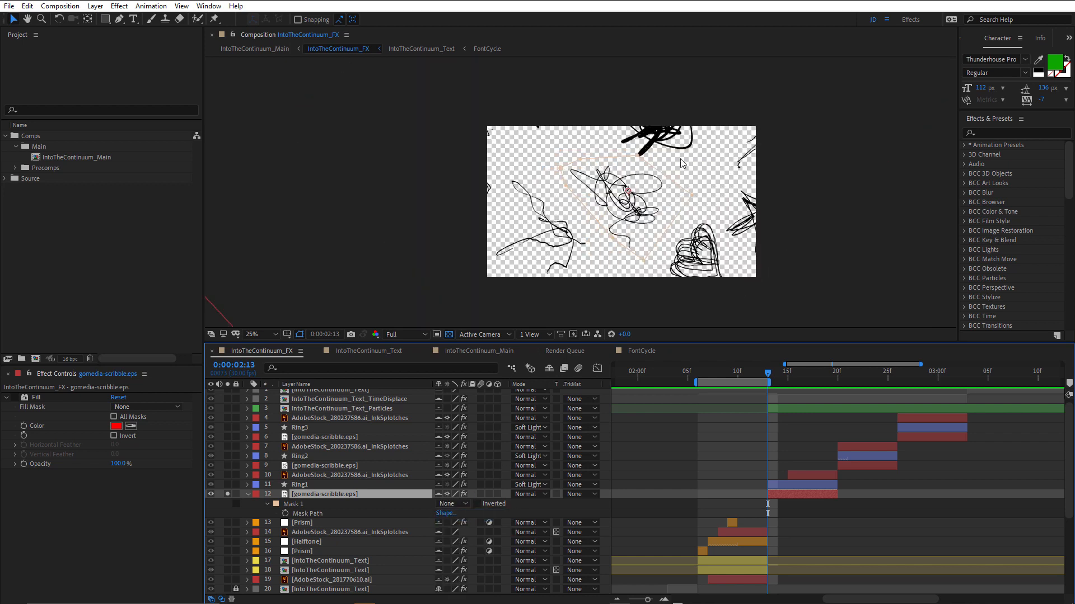
{"action": "mouse_move", "coordinate": [813, 213]}
{"action": "left_mouse_down"}
{"action": "mouse_move", "coordinate": [710, 314]}
{"action": "mouse_move", "coordinate": [647, 340]}
{"action": "mouse_move", "coordinate": [560, 251]}
{"action": "mouse_move", "coordinate": [781, 163]}
{"action": "mouse_move", "coordinate": [856, 165]}
{"action": "mouse_move", "coordinate": [949, 196]}
{"action": "mouse_move", "coordinate": [964, 301]}
{"action": "mouse_move", "coordinate": [810, 236]}
{"action": "left_mouse_up"}
{"action": "key", "text": "ctrl+z"}
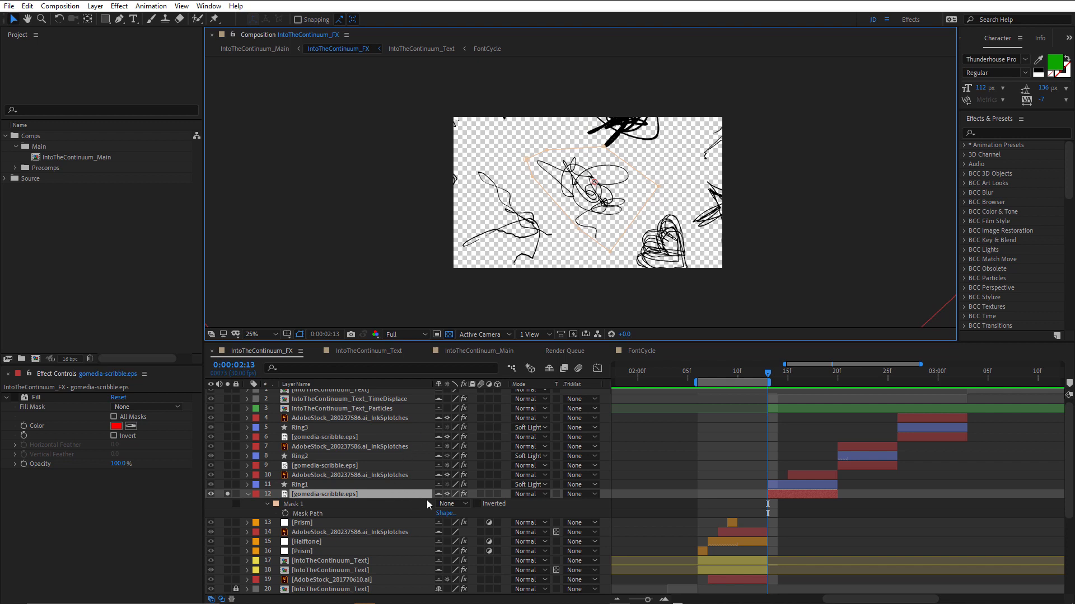
{"action": "key", "text": "ctrl+z"}
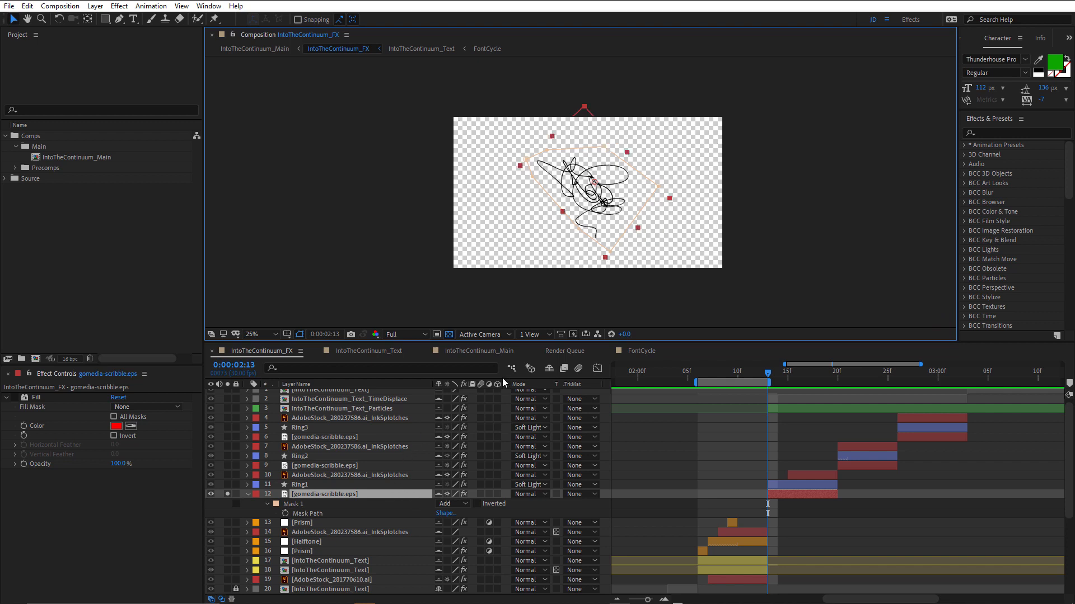
Step: Turn the scribble layer's Fill effect back on and collapse the layer's mask properties
{"action": "key", "text": "y"}
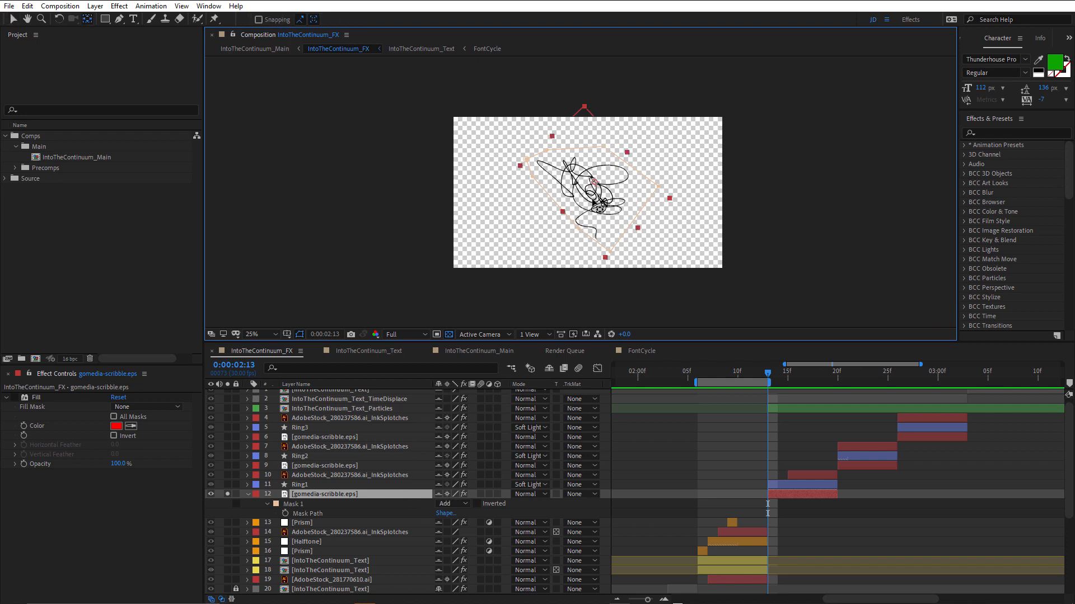
{"action": "mouse_move", "coordinate": [599, 208]}
{"action": "left_mouse_down"}
{"action": "mouse_move", "coordinate": [583, 281]}
{"action": "mouse_move", "coordinate": [541, 313]}
{"action": "mouse_move", "coordinate": [575, 263]}
{"action": "mouse_move", "coordinate": [571, 284]}
{"action": "mouse_move", "coordinate": [312, 283]}
{"action": "mouse_move", "coordinate": [340, 351]}
{"action": "mouse_move", "coordinate": [384, 297]}
{"action": "mouse_move", "coordinate": [513, 307]}
{"action": "mouse_move", "coordinate": [506, 365]}
{"action": "mouse_move", "coordinate": [456, 357]}
{"action": "mouse_move", "coordinate": [577, 353]}
{"action": "mouse_move", "coordinate": [636, 387]}
{"action": "mouse_move", "coordinate": [577, 408]}
{"action": "mouse_move", "coordinate": [627, 391]}
{"action": "mouse_move", "coordinate": [666, 354]}
{"action": "mouse_move", "coordinate": [619, 239]}
{"action": "mouse_move", "coordinate": [623, 256]}
{"action": "left_mouse_up"}
{"action": "left_click", "coordinate": [15, 397]}
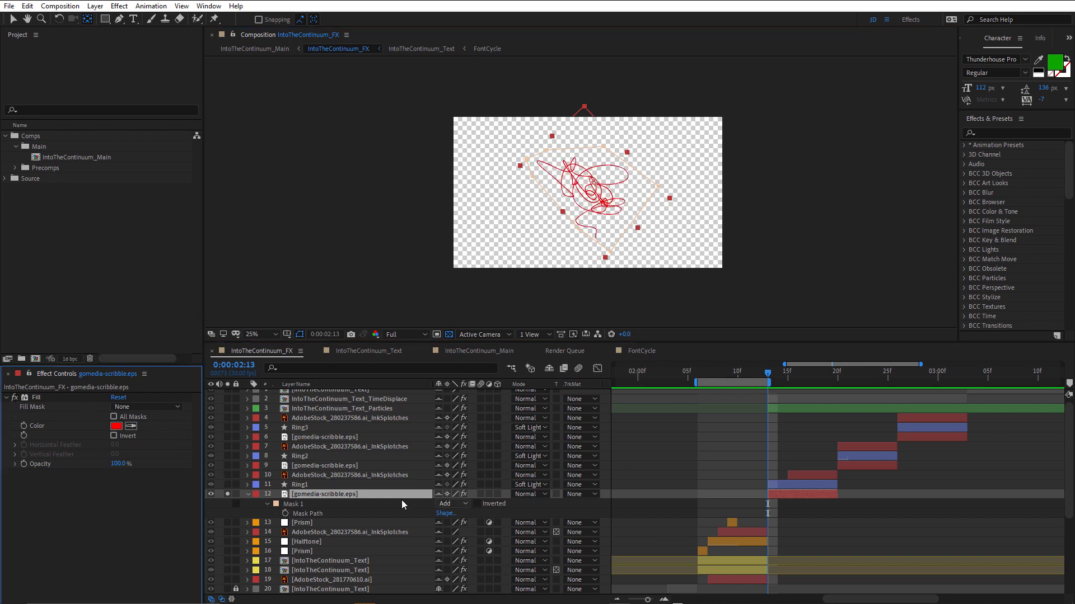
{"action": "left_click", "coordinate": [248, 494]}
Step: Solo the Ring1 layer together with the scribble, reveal its modified properties and select Ellipse 1
{"action": "left_click", "coordinate": [298, 485]}
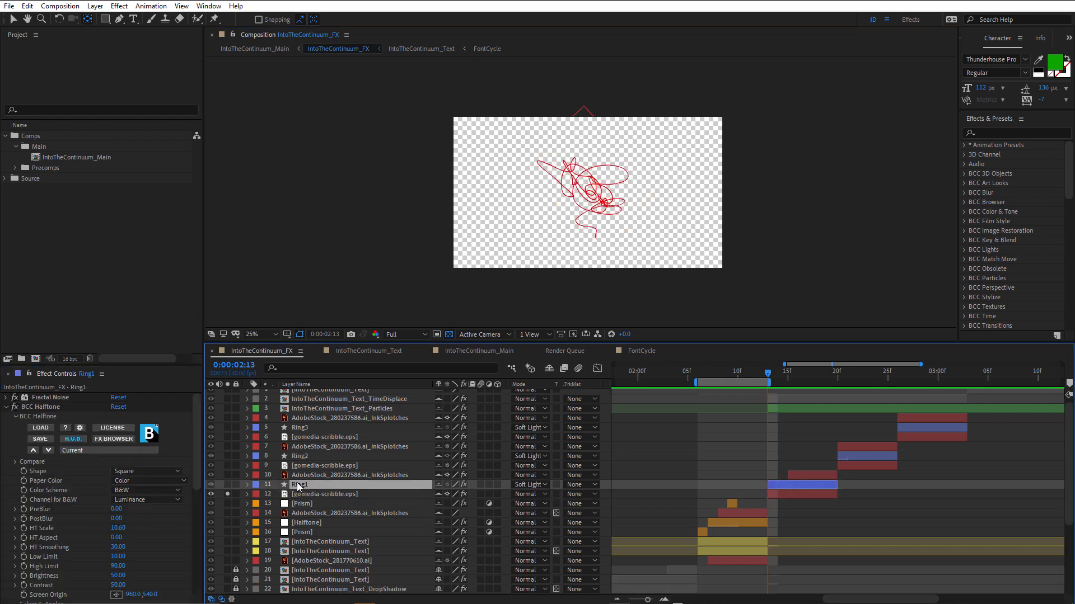
{"action": "left_click", "coordinate": [228, 485]}
{"action": "key", "text": "u"}
{"action": "key", "text": "u"}
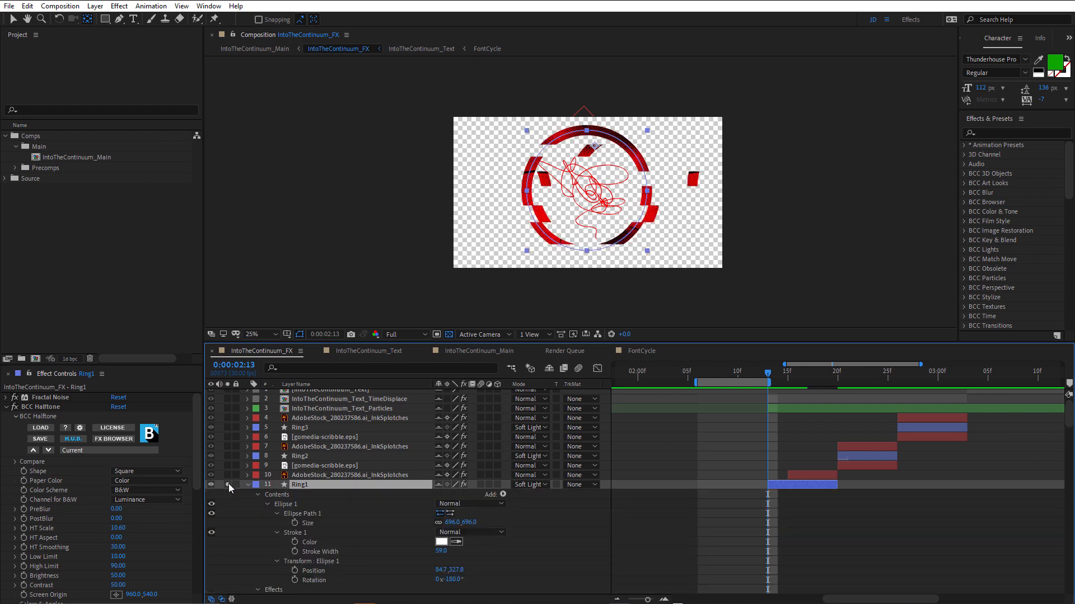
{"action": "left_click", "coordinate": [286, 504]}
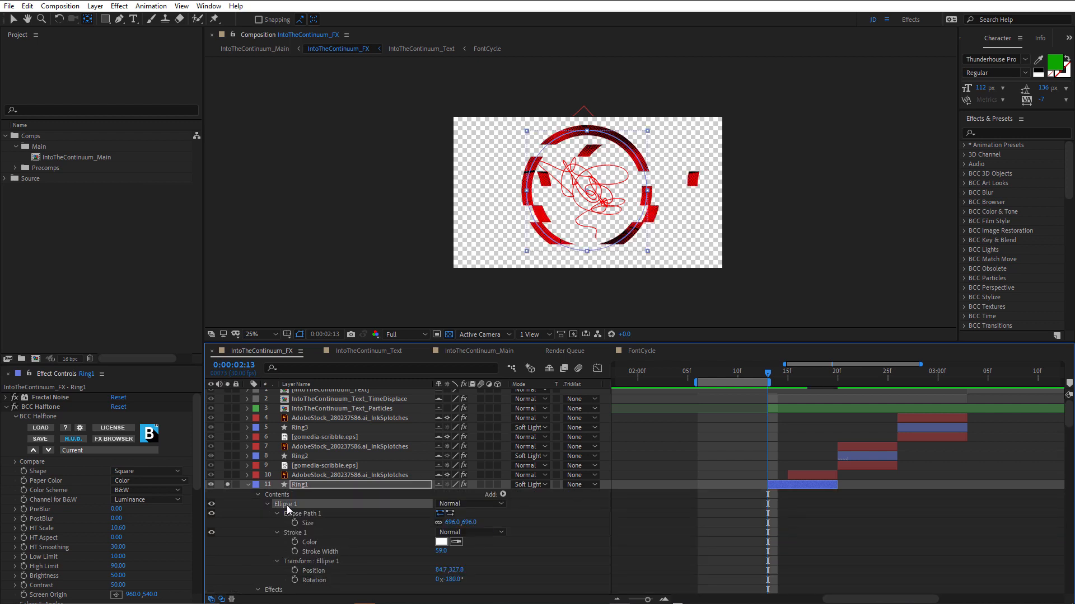
Step: Check how Ring1 is built using the Ellipse tool and Stroke 1 visibility, and collapse its Contents group
{"action": "left_click", "coordinate": [103, 23]}
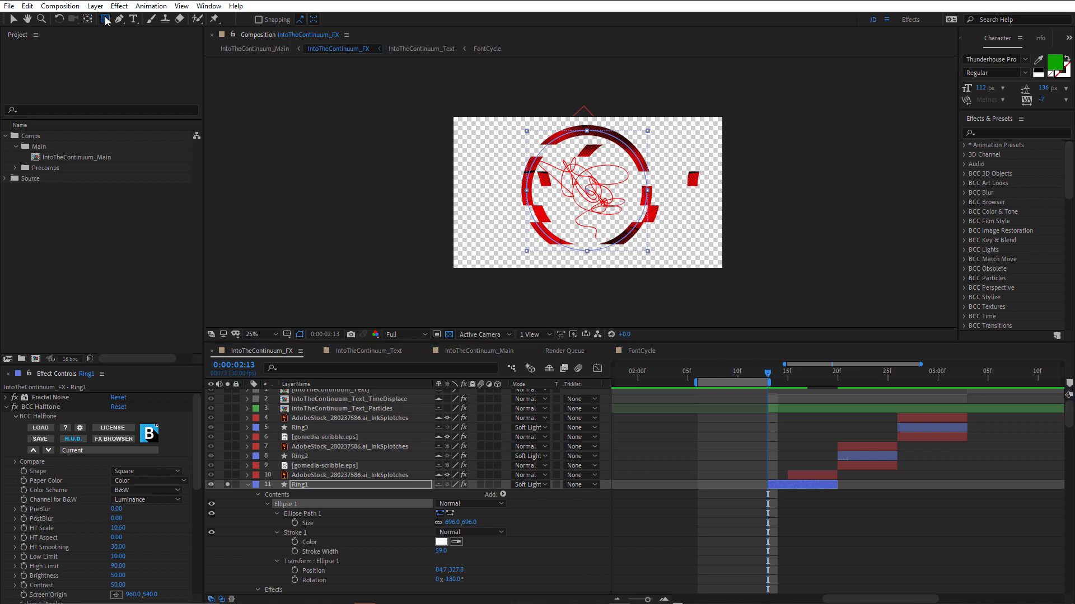
{"action": "left_click", "coordinate": [132, 42]}
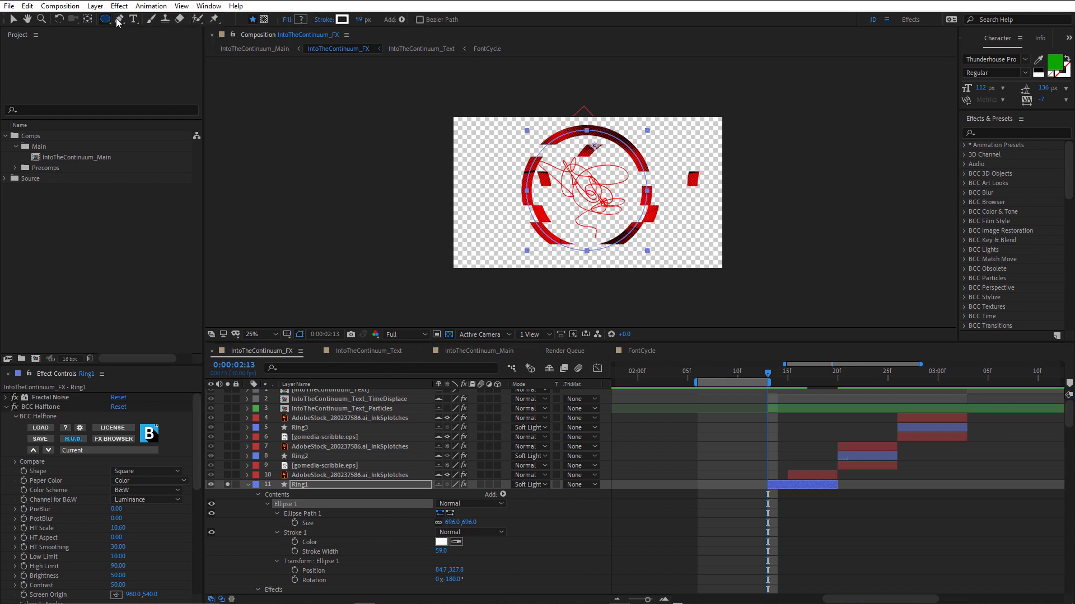
{"action": "left_click", "coordinate": [13, 19]}
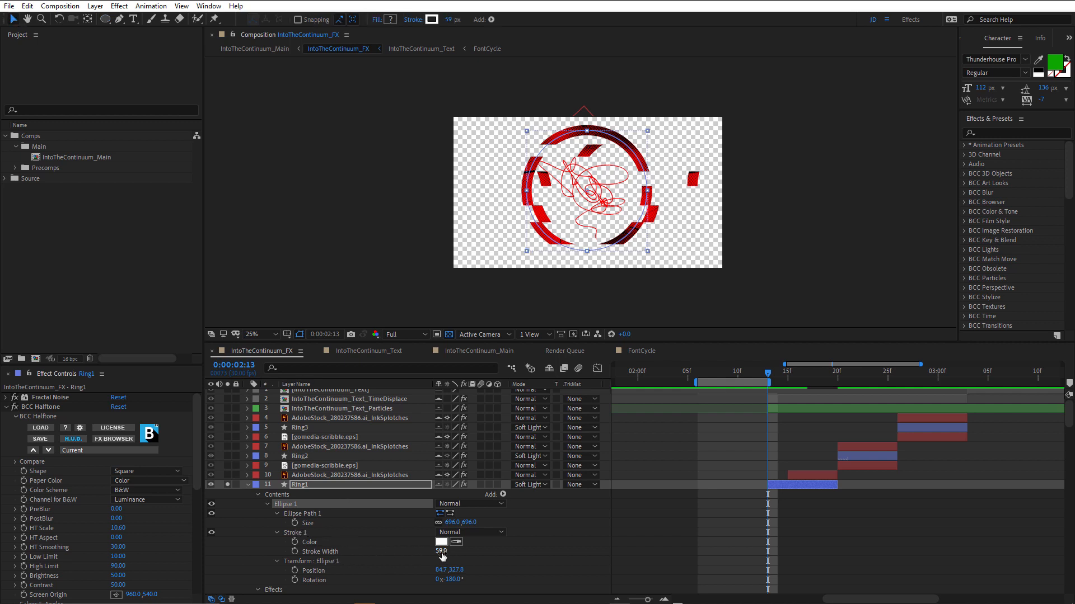
{"action": "left_click", "coordinate": [211, 532]}
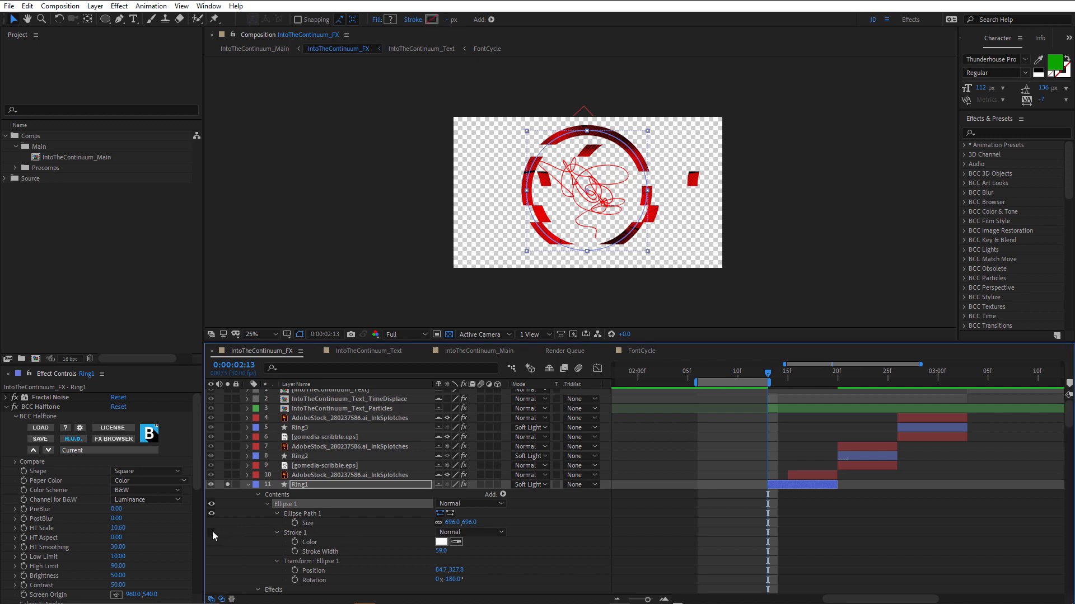
{"action": "left_click", "coordinate": [212, 532]}
{"action": "left_click", "coordinate": [258, 495]}
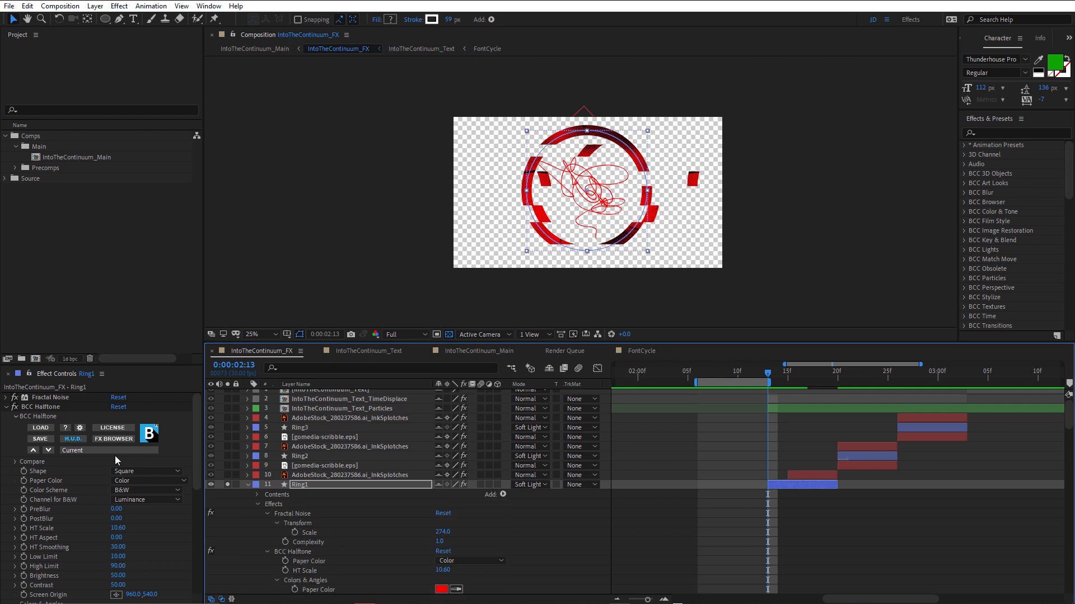
Step: Disable all four effects on Ring1 and turn off the transparency grid to show the plain ring on black
{"action": "left_click", "coordinate": [7, 408]}
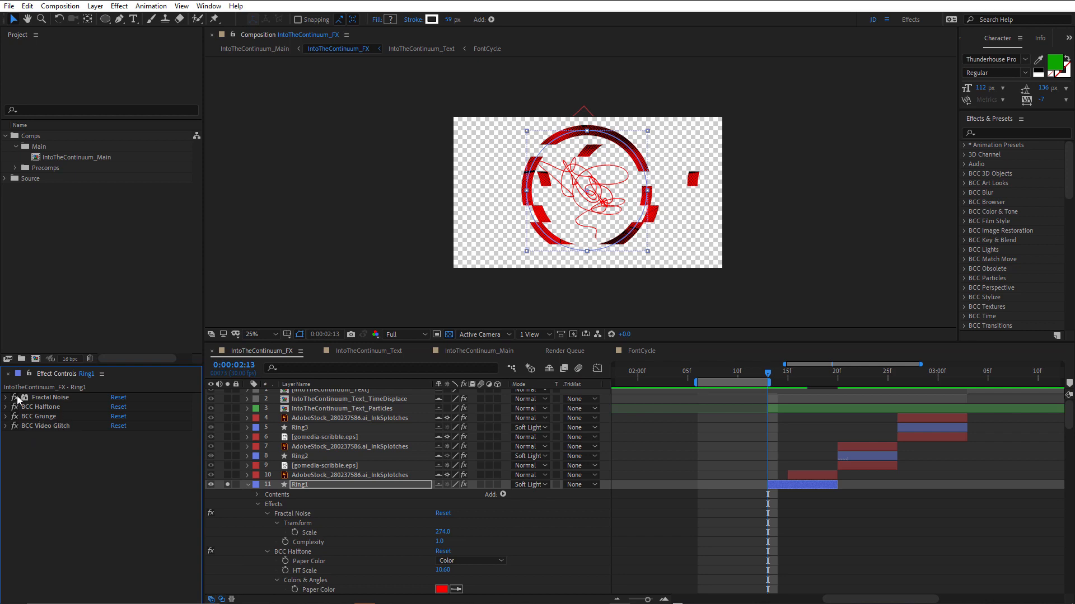
{"action": "left_click_drag", "start_coordinate": [18, 400], "coordinate": [16, 440]}
{"action": "scroll", "coordinate": [636, 202], "scroll_direction": "up", "scroll_amount": 2}
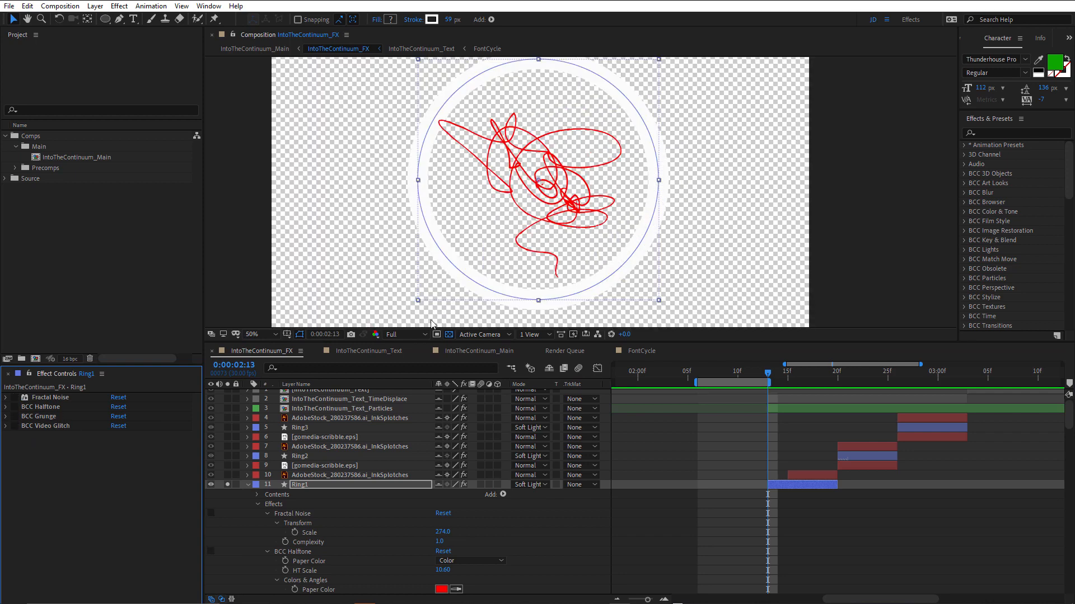
{"action": "left_click", "coordinate": [448, 335]}
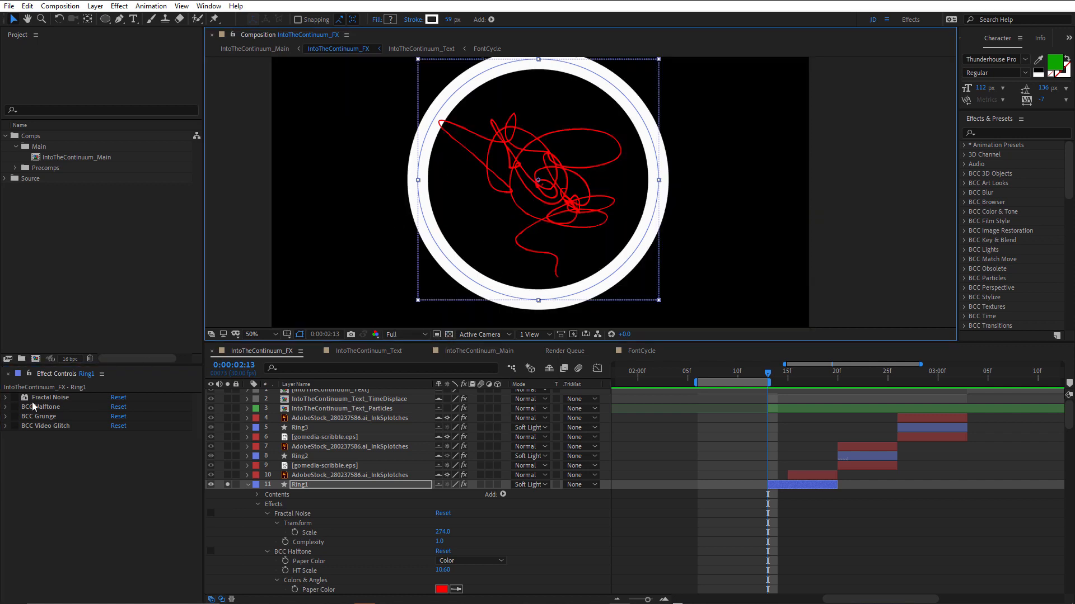
Step: Turn Fractal Noise and BCC Halftone back on for Ring1
{"action": "left_click", "coordinate": [14, 398]}
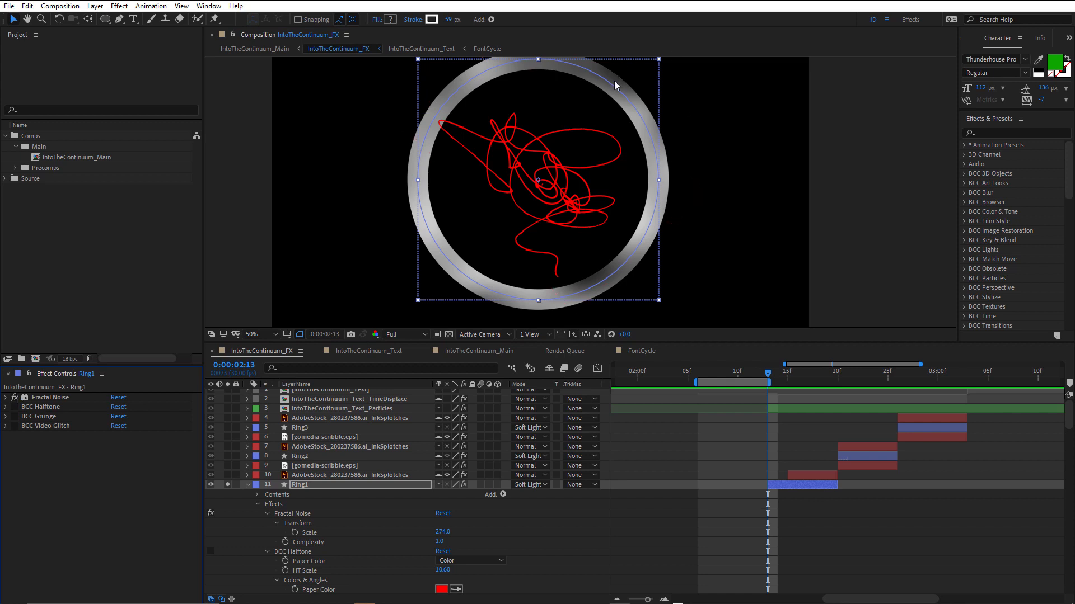
{"action": "left_click", "coordinate": [44, 408]}
{"action": "left_click", "coordinate": [14, 407]}
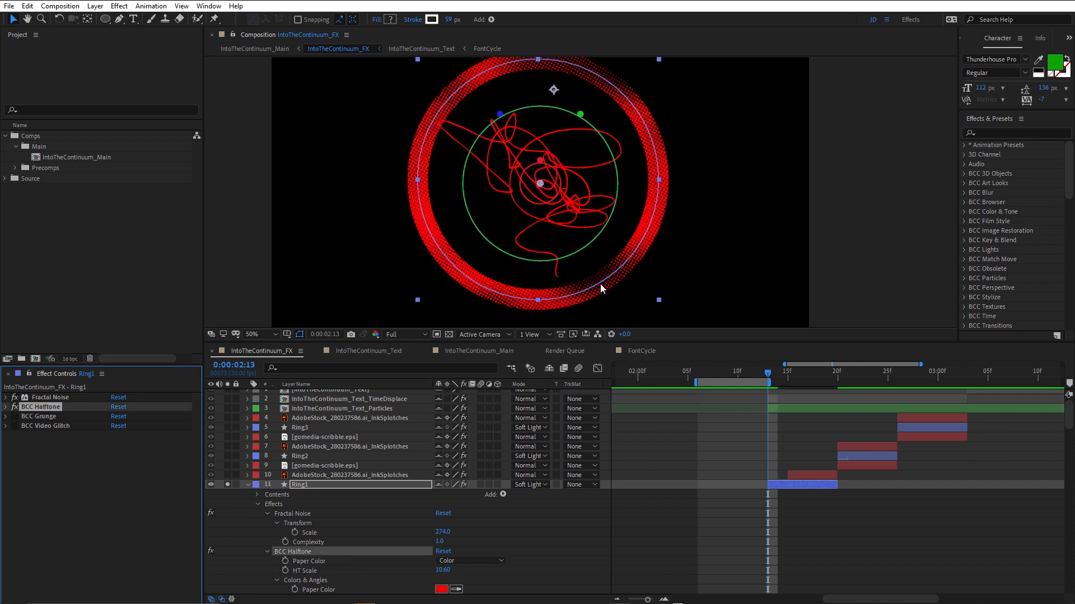
Step: Toggle BCC Grunge on Ring1 to compare its effect on the ring, and leave it enabled
{"action": "left_click", "coordinate": [28, 418]}
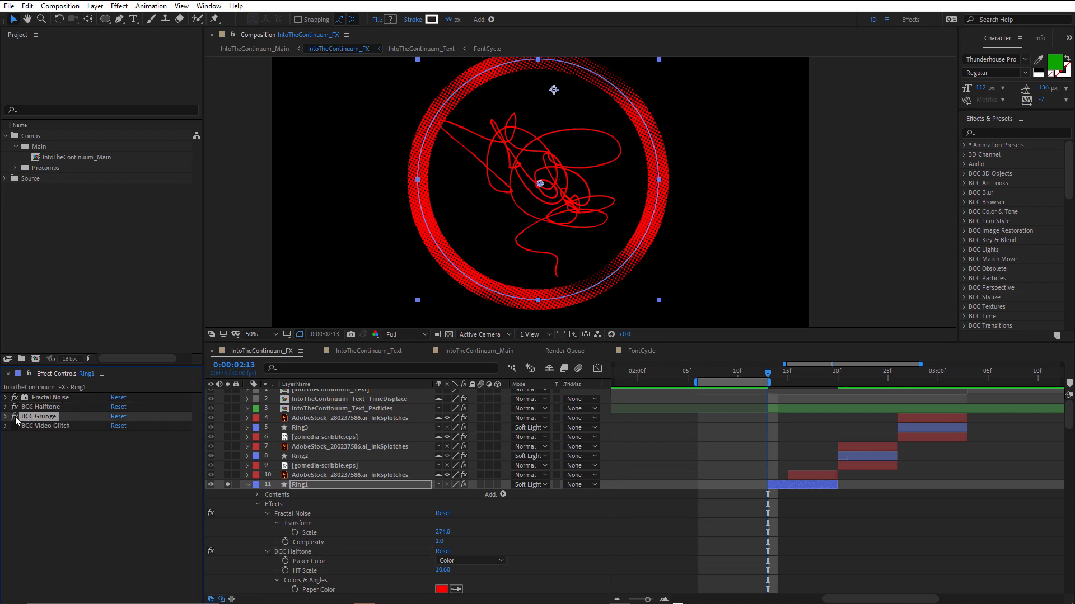
{"action": "left_click", "coordinate": [16, 417]}
{"action": "left_click", "coordinate": [15, 417]}
{"action": "left_click", "coordinate": [16, 417]}
{"action": "left_click", "coordinate": [15, 417]}
Step: Expand Ring1's BCC Grunge settings and examine the available textures and Apply Mode options without changing them
{"action": "left_click", "coordinate": [6, 417]}
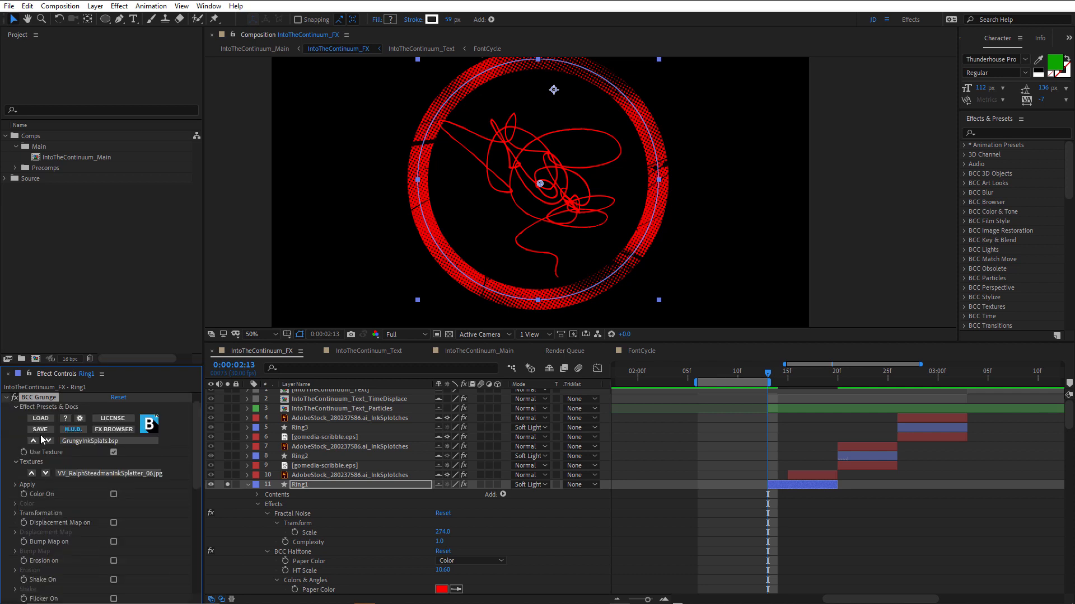
{"action": "left_click", "coordinate": [79, 474]}
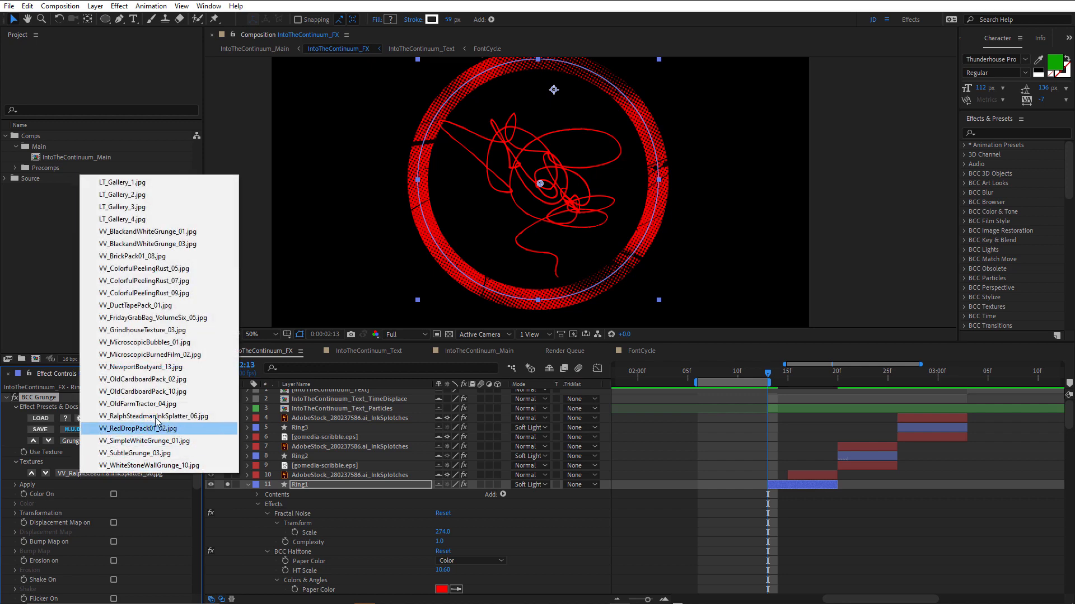
{"action": "left_click", "coordinate": [11, 472]}
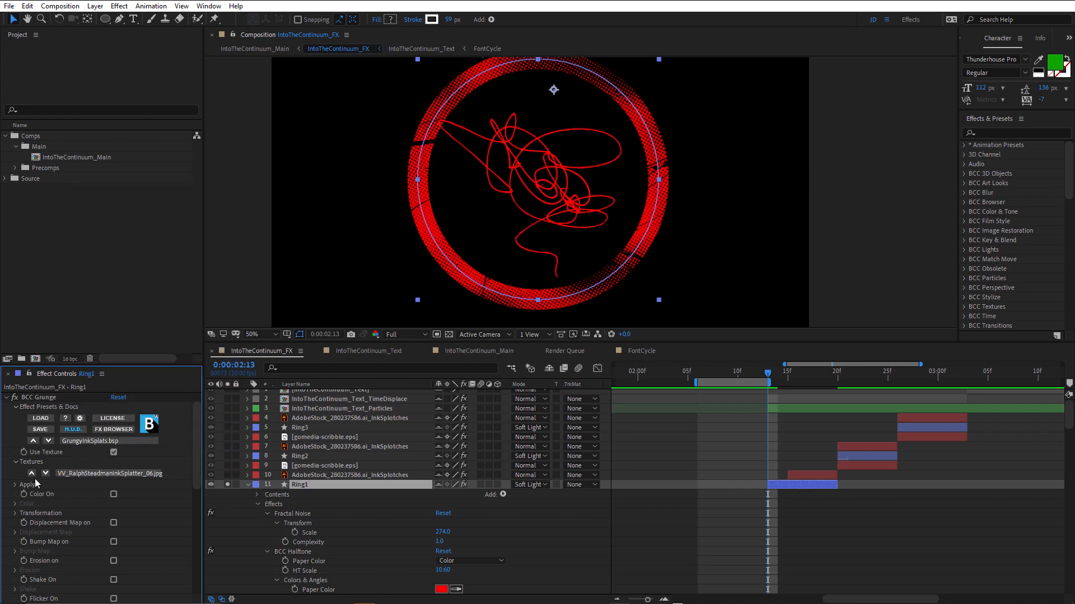
{"action": "left_click", "coordinate": [15, 486]}
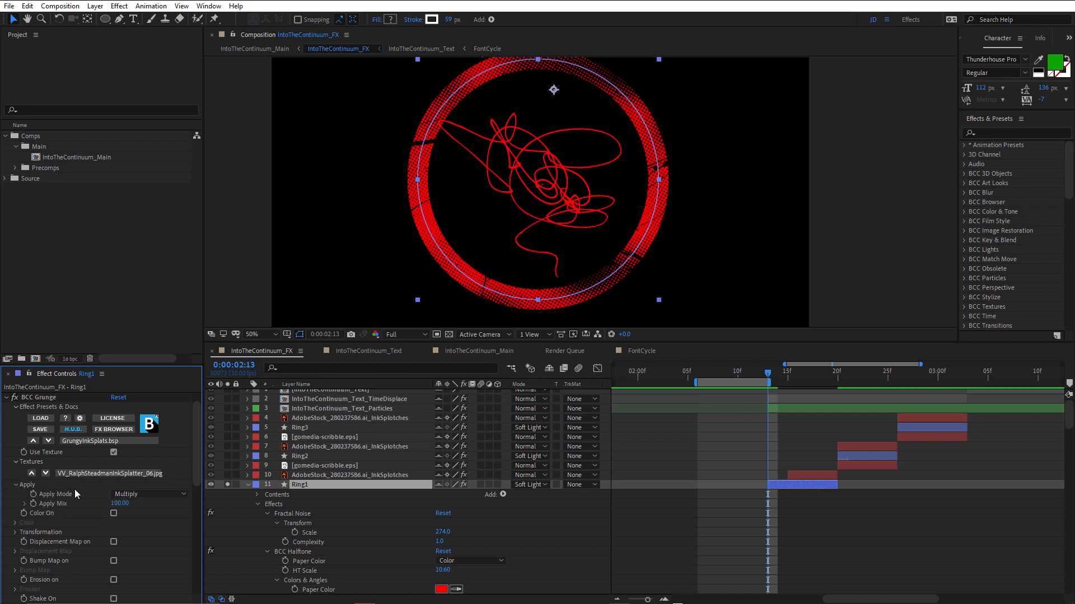
{"action": "left_click", "coordinate": [129, 495]}
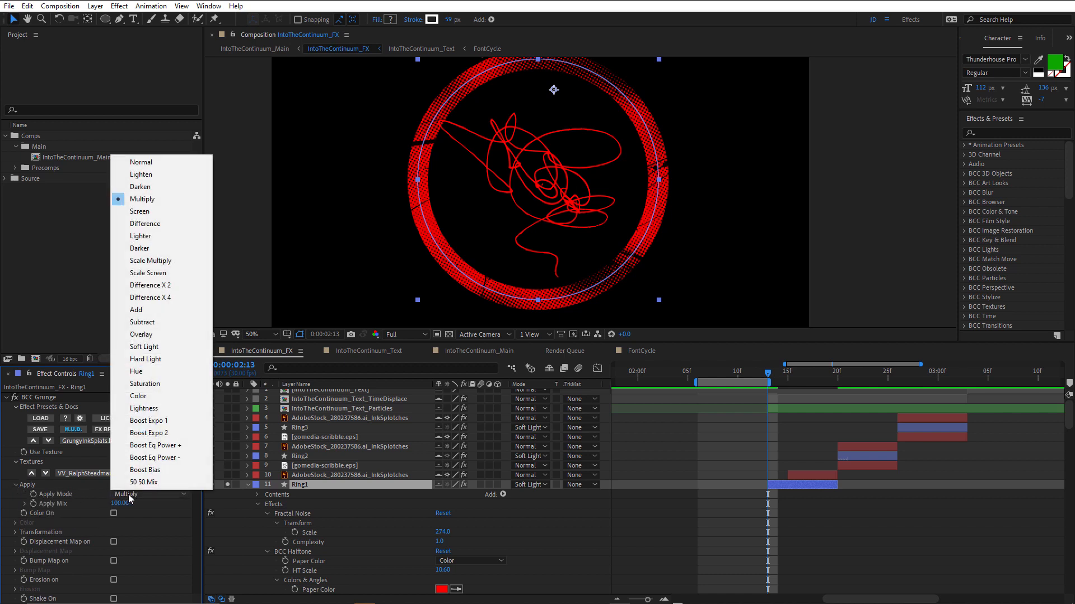
{"action": "left_click", "coordinate": [153, 502]}
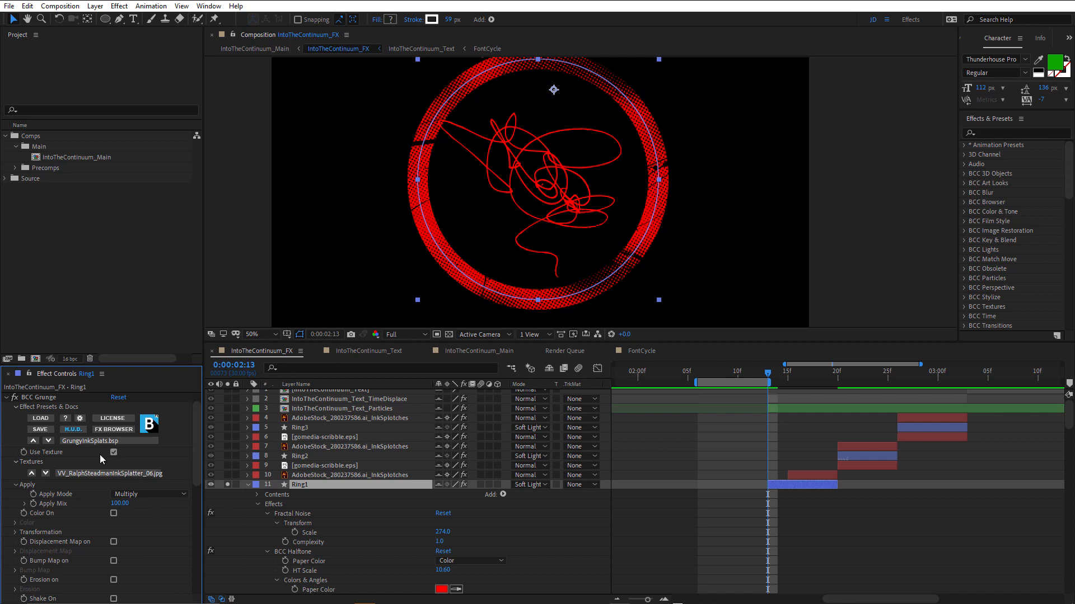
Step: Collapse Ring1's BCC Grunge settings, enable BCC Video Glitch, and examine its glitch, shift and flicker settings
{"action": "left_click", "coordinate": [16, 463]}
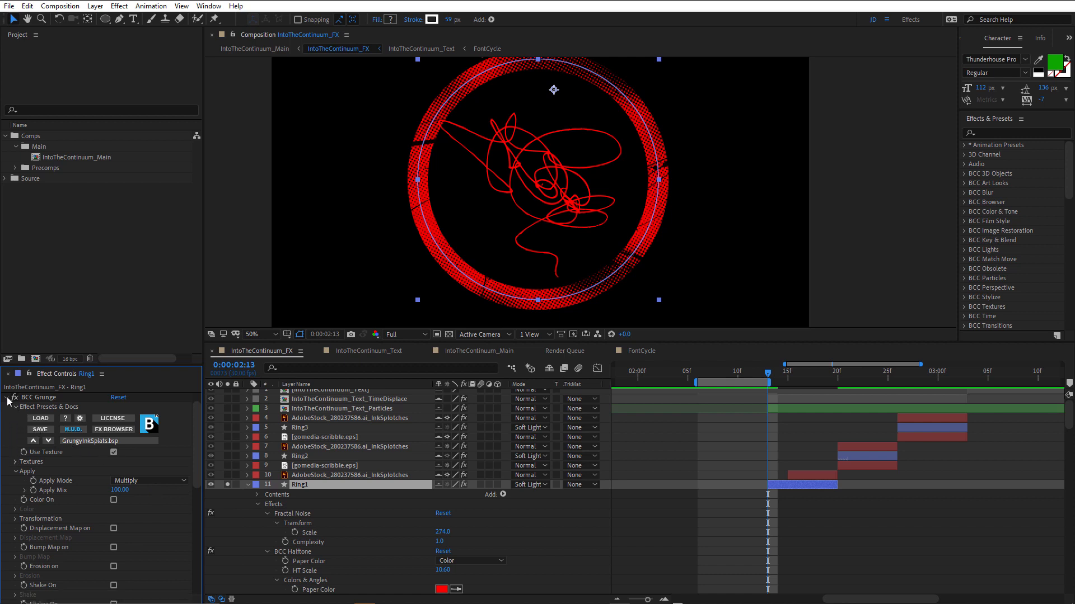
{"action": "left_click", "coordinate": [8, 398]}
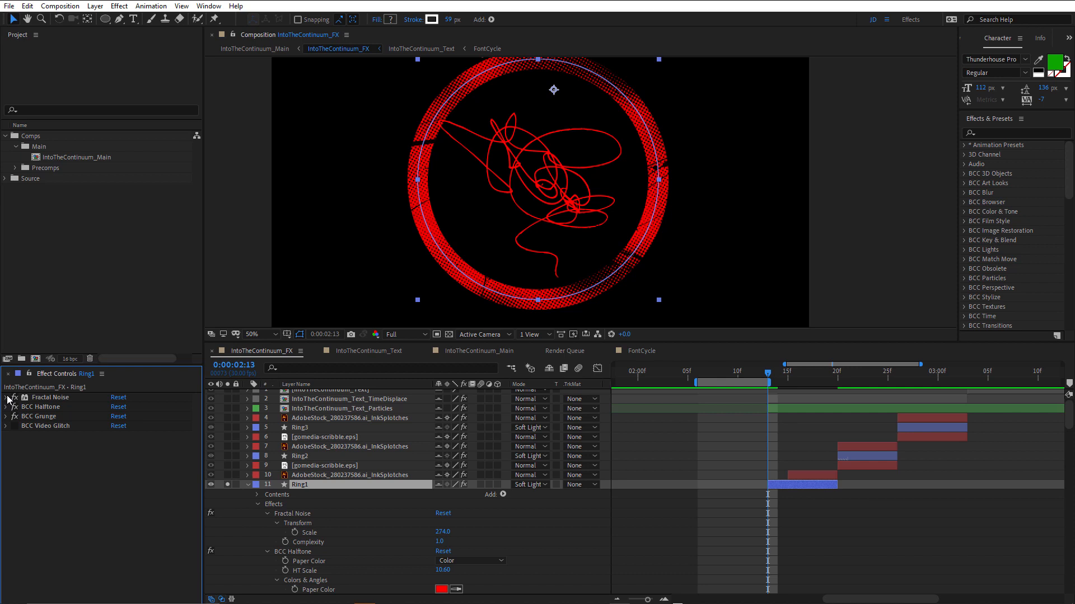
{"action": "left_click", "coordinate": [58, 426]}
{"action": "left_click", "coordinate": [6, 427]}
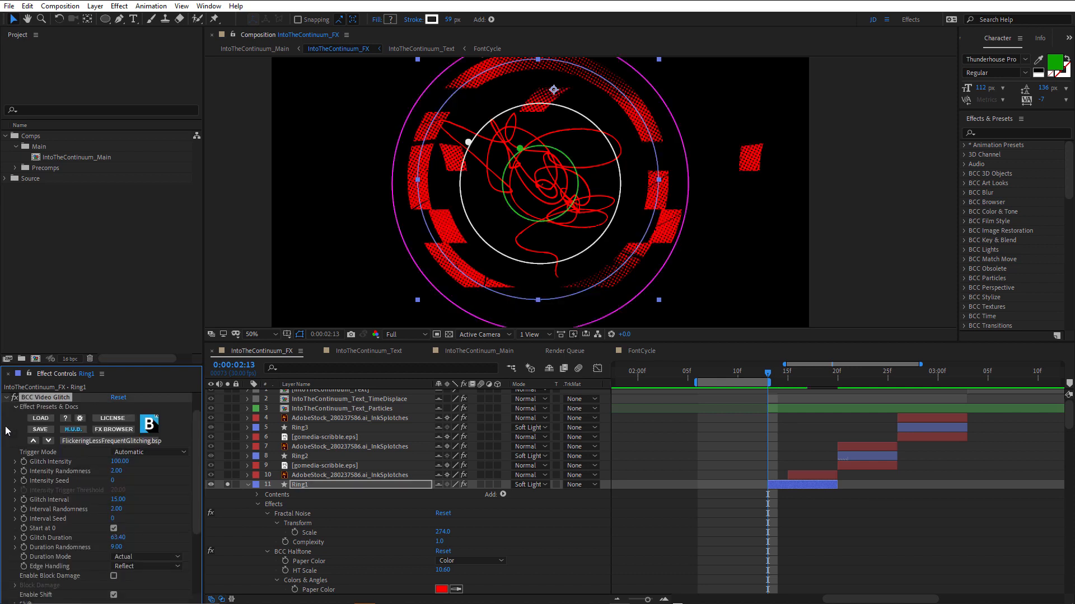
{"action": "scroll", "coordinate": [158, 484], "scroll_direction": "down", "scroll_amount": 1}
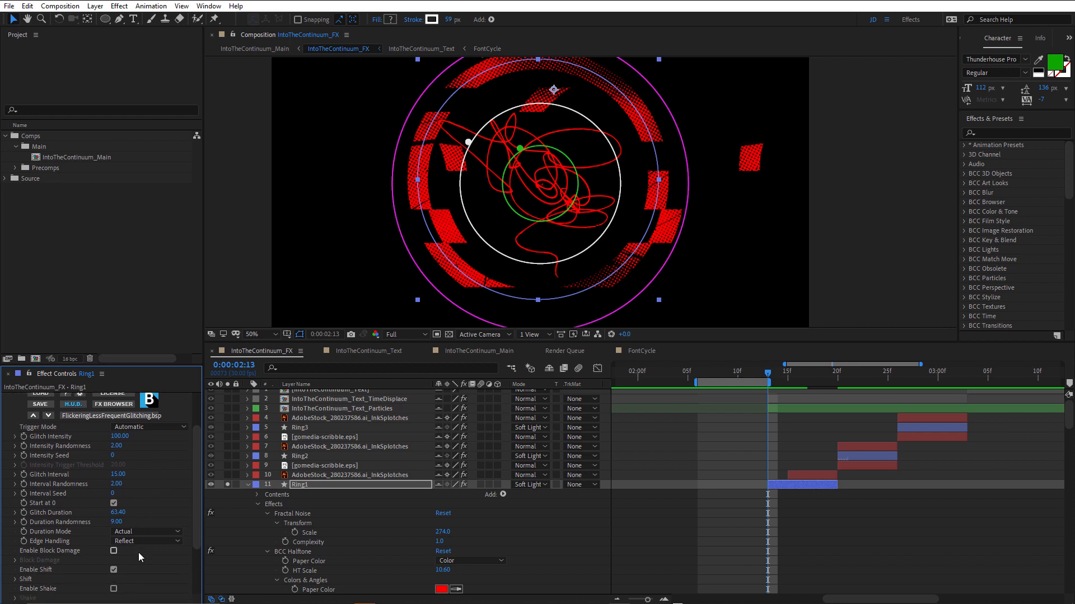
{"action": "scroll", "coordinate": [138, 552], "scroll_direction": "down", "scroll_amount": 3}
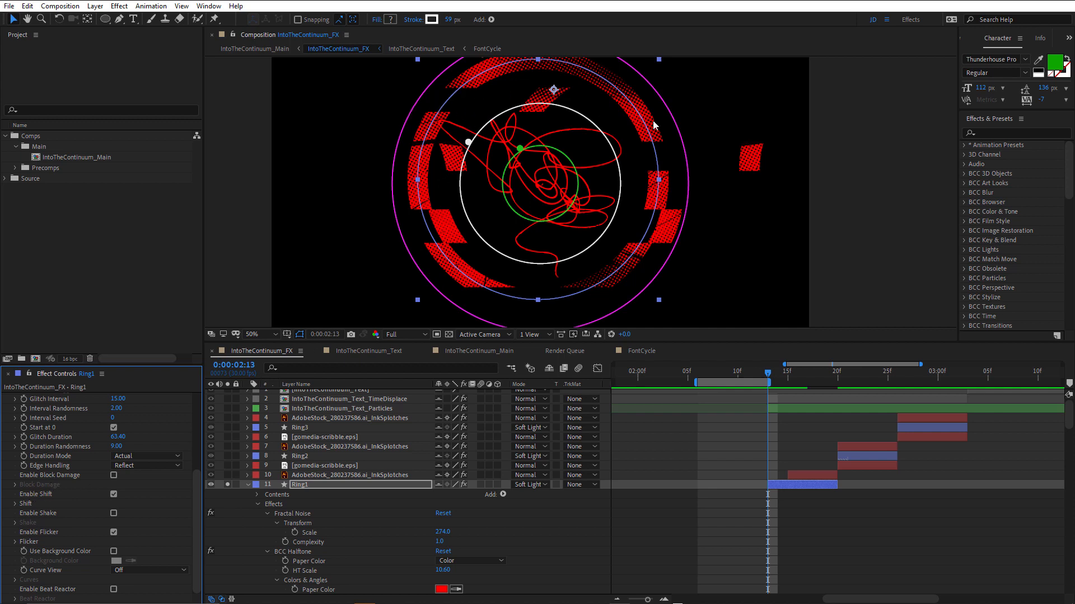
Step: Scrub through Ring1's frames up to 0:00:02:16 to view the Video Glitch animation, and collapse the effect's settings
{"action": "left_click", "coordinate": [782, 372]}
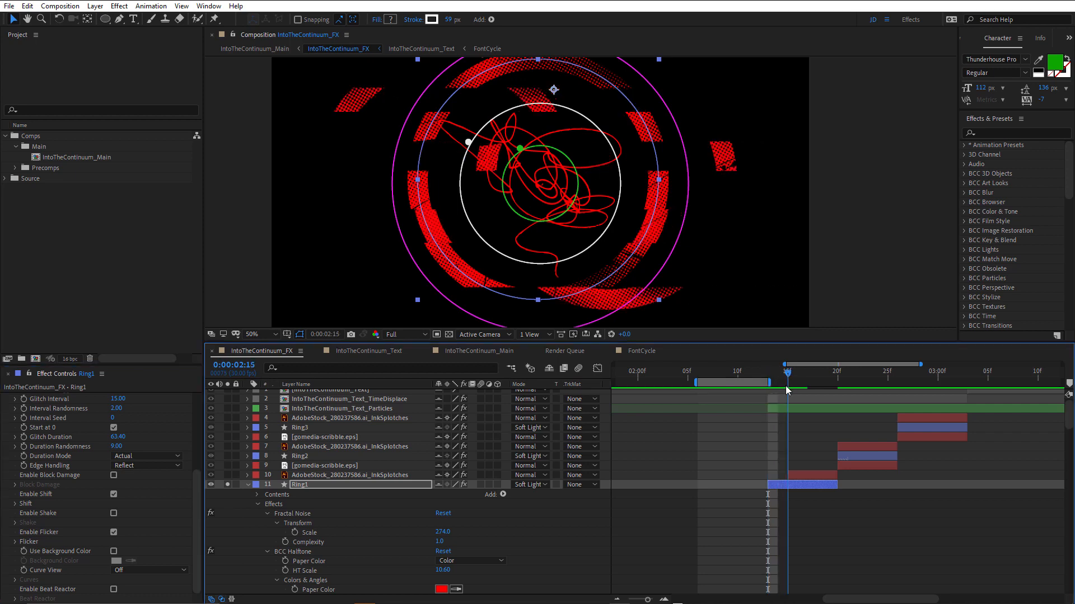
{"action": "left_click_drag", "start_coordinate": [765, 406], "coordinate": [798, 448]}
{"action": "scroll", "coordinate": [135, 426], "scroll_direction": "up", "scroll_amount": 5}
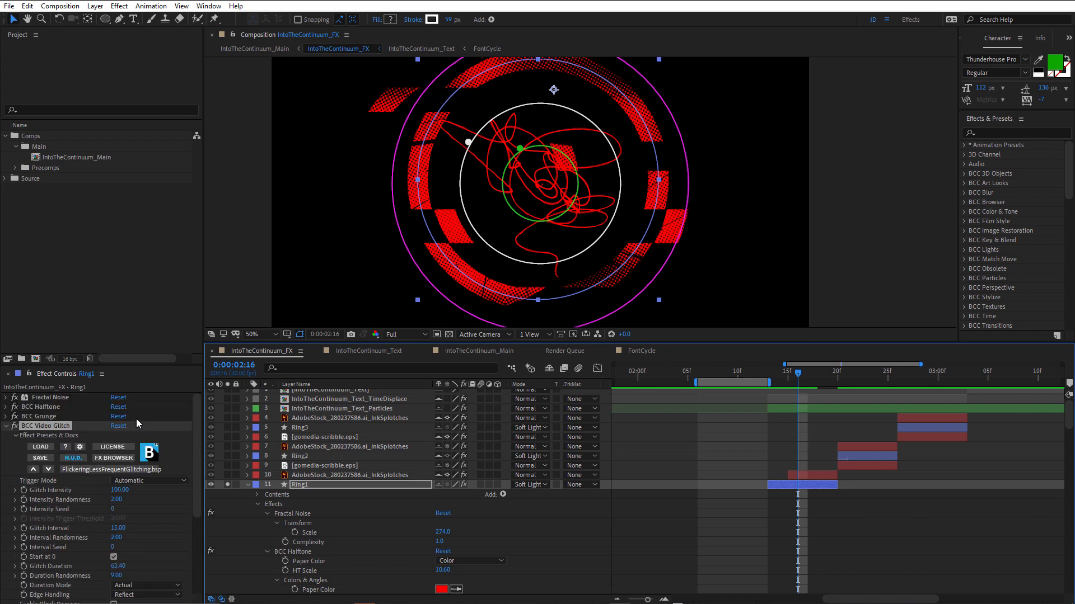
{"action": "left_click", "coordinate": [6, 426]}
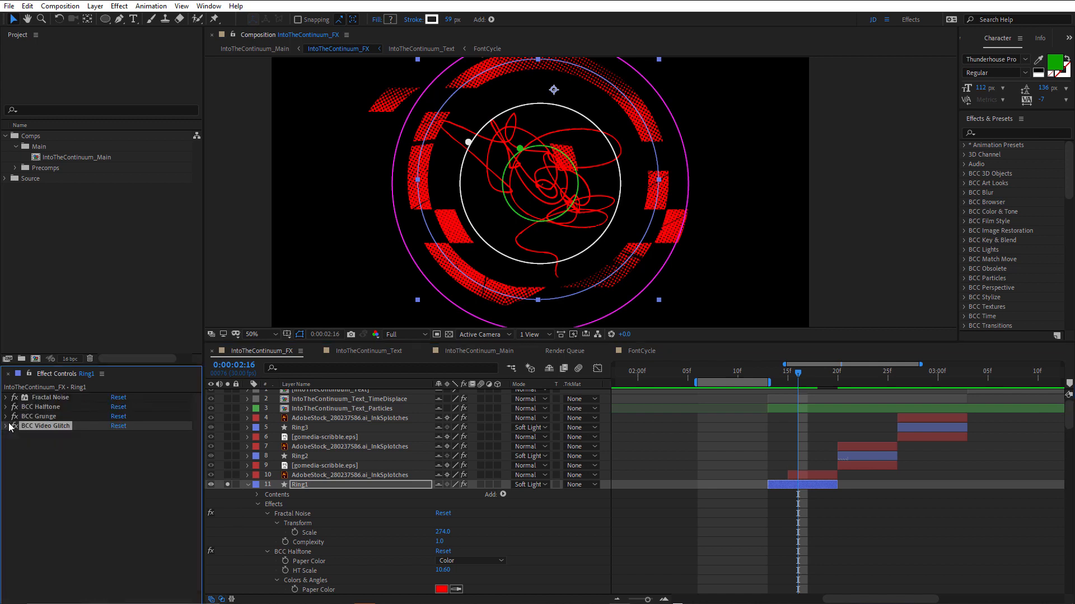
Step: Reset the Paper Color in Ring1's BCC Halftone effect and undo the reset
{"action": "left_click", "coordinate": [6, 407]}
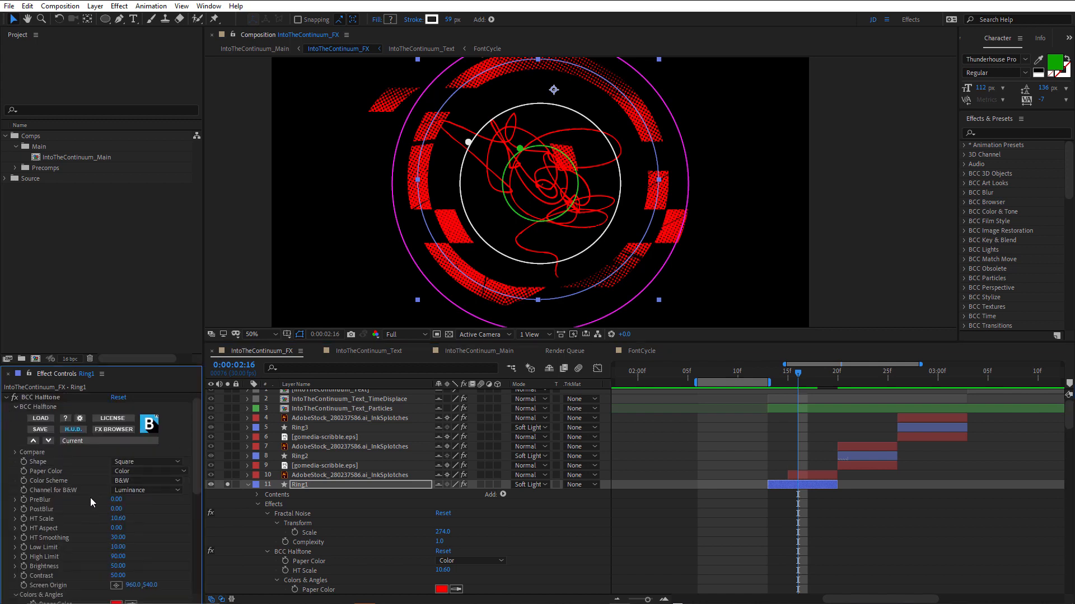
{"action": "scroll", "coordinate": [89, 498], "scroll_direction": "down", "scroll_amount": 2}
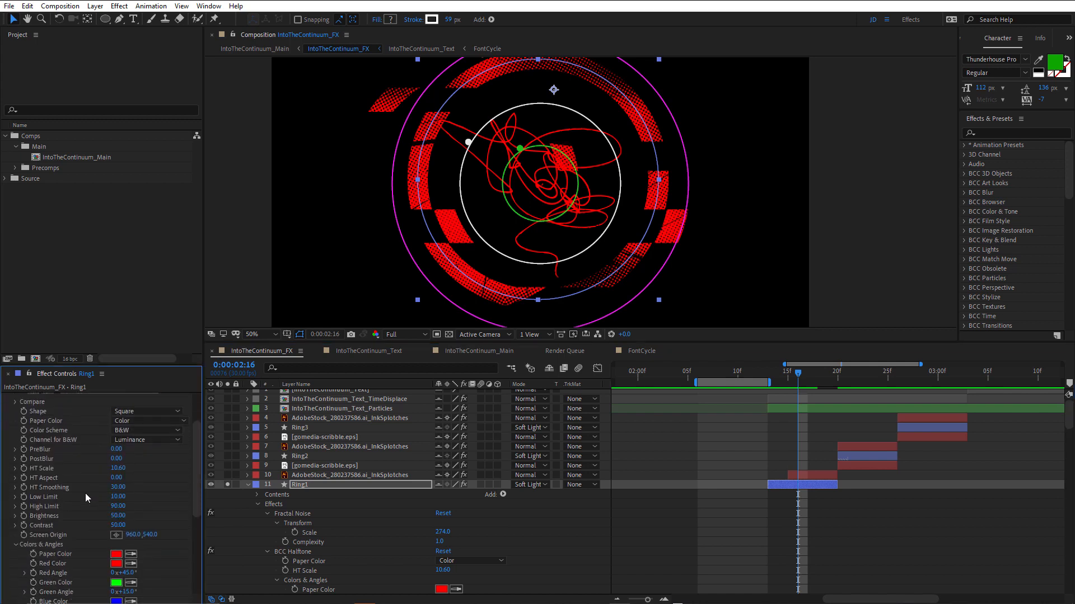
{"action": "right_click", "coordinate": [57, 553]}
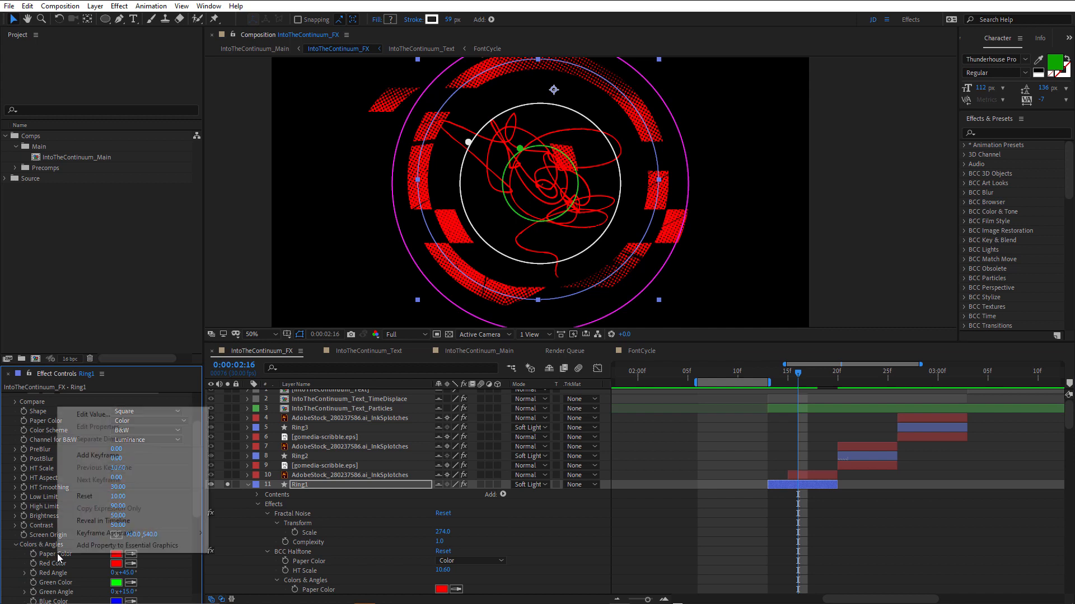
{"action": "left_click", "coordinate": [104, 498]}
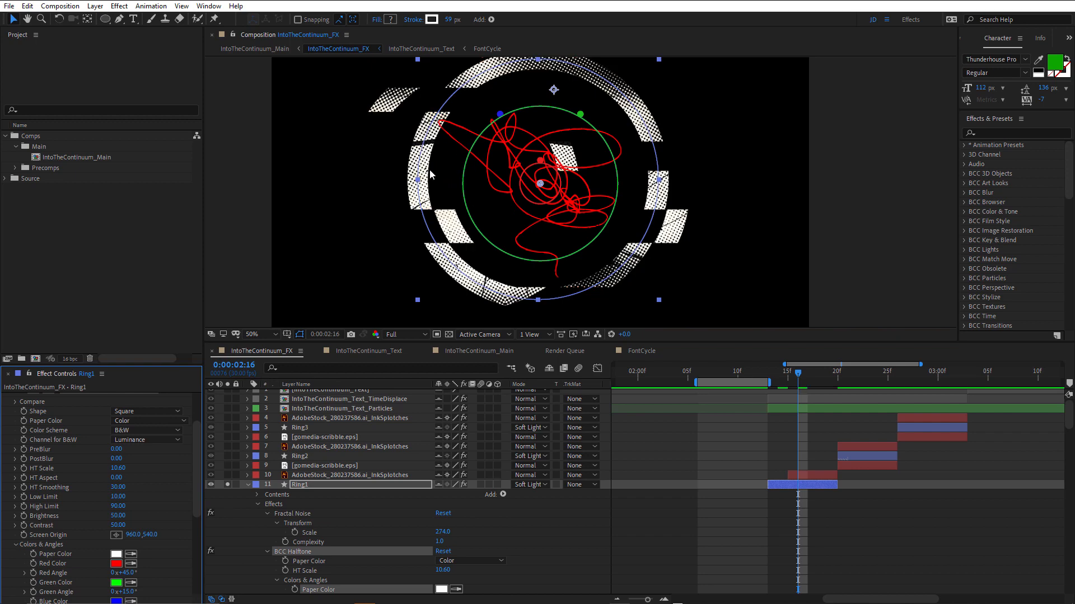
{"action": "key", "text": "ctrl+z"}
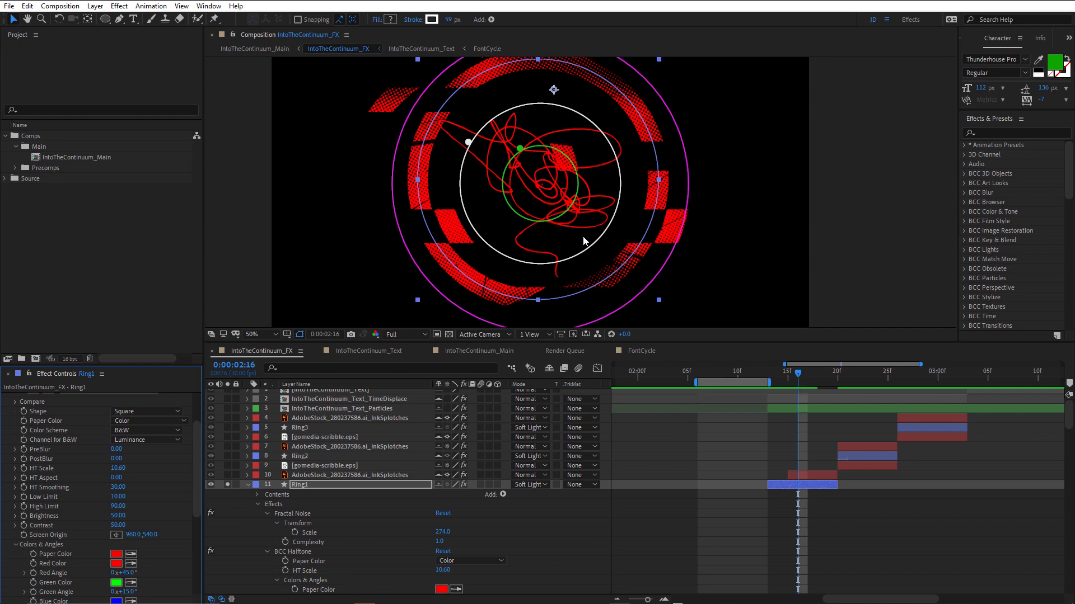
Step: Solo the ink splotches layer above Ring1, view it at 0:00:02:18, and collapse Ring1's properties
{"action": "key", "text": "space"}
{"action": "left_click_drag", "start_coordinate": [228, 484], "coordinate": [226, 474]}
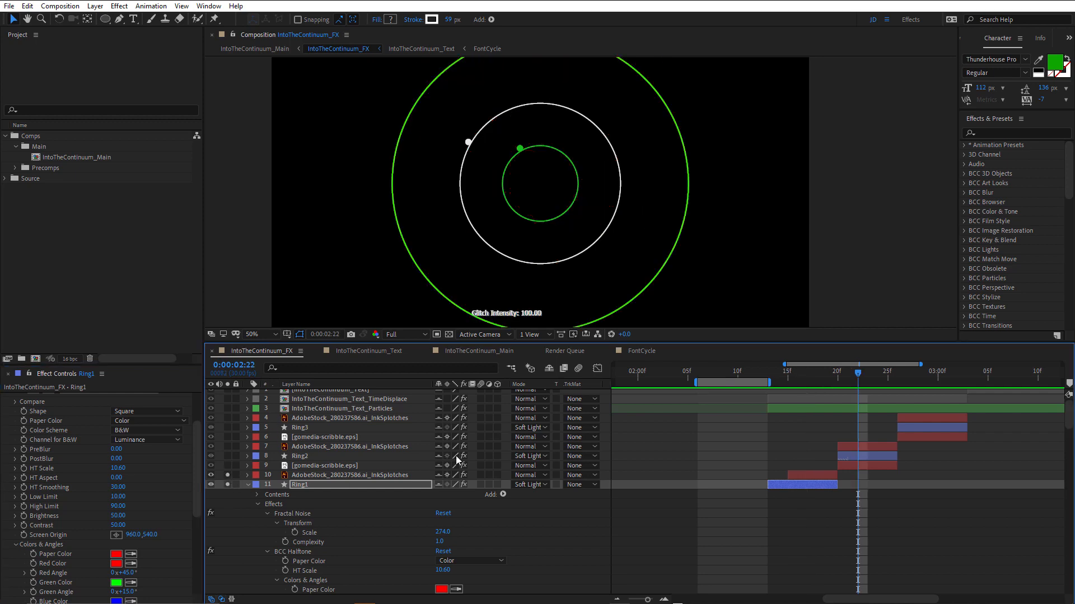
{"action": "left_click_drag", "start_coordinate": [811, 377], "coordinate": [823, 395]}
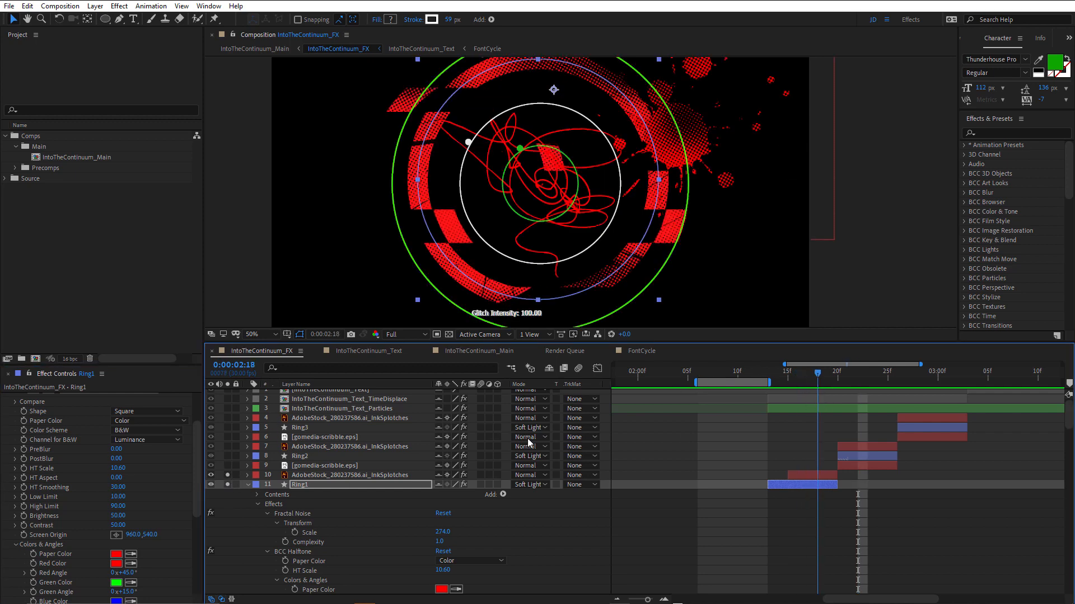
{"action": "left_click", "coordinate": [391, 475]}
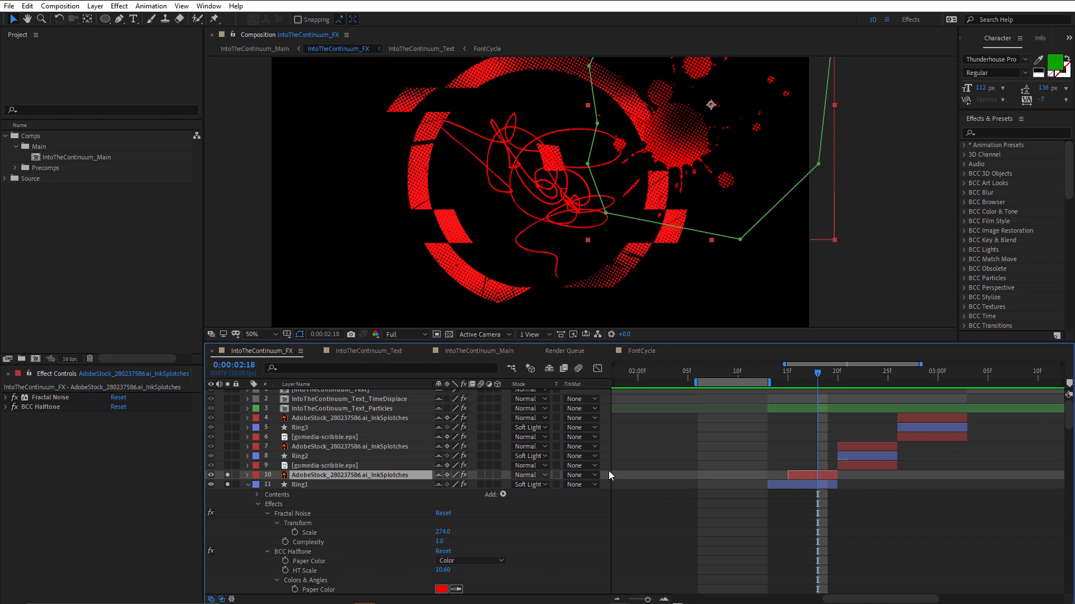
{"action": "left_click", "coordinate": [247, 485]}
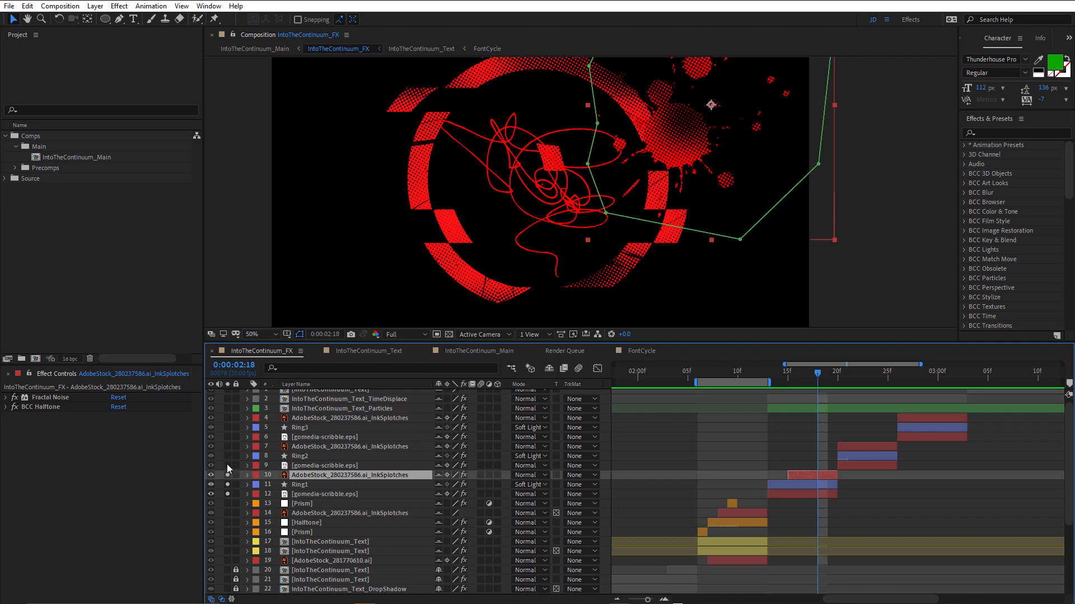
Step: Solo the Ring2 and Ring3 layers with their scribbles and ink splotches, and view them at 0:00:02:20 and 0:00:02:29
{"action": "left_click", "coordinate": [227, 465]}
{"action": "left_click", "coordinate": [227, 418]}
{"action": "left_click_drag", "start_coordinate": [843, 380], "coordinate": [841, 377]}
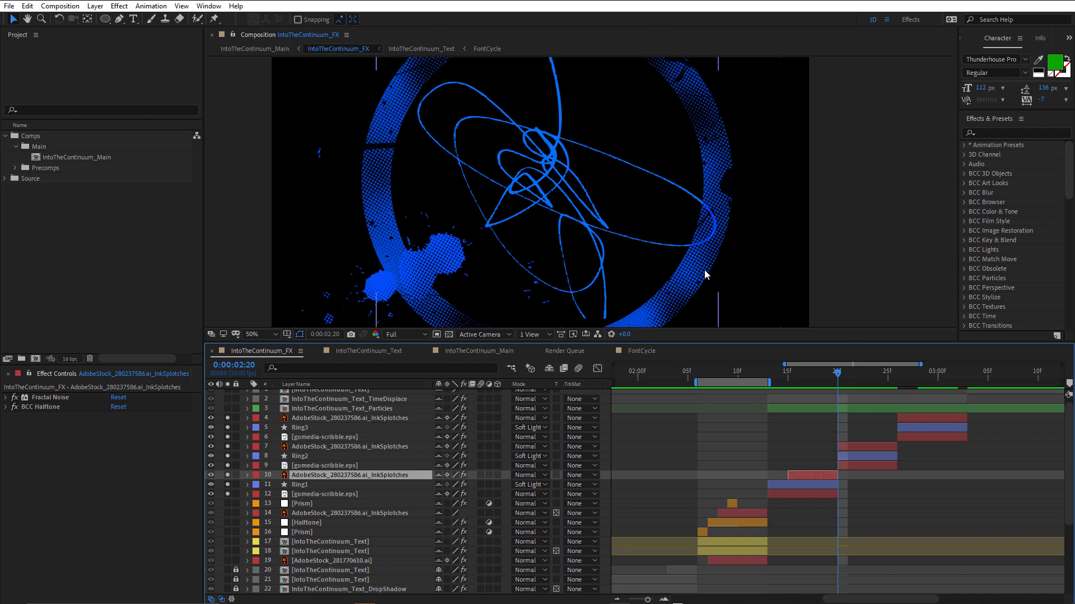
{"action": "left_click", "coordinate": [926, 374]}
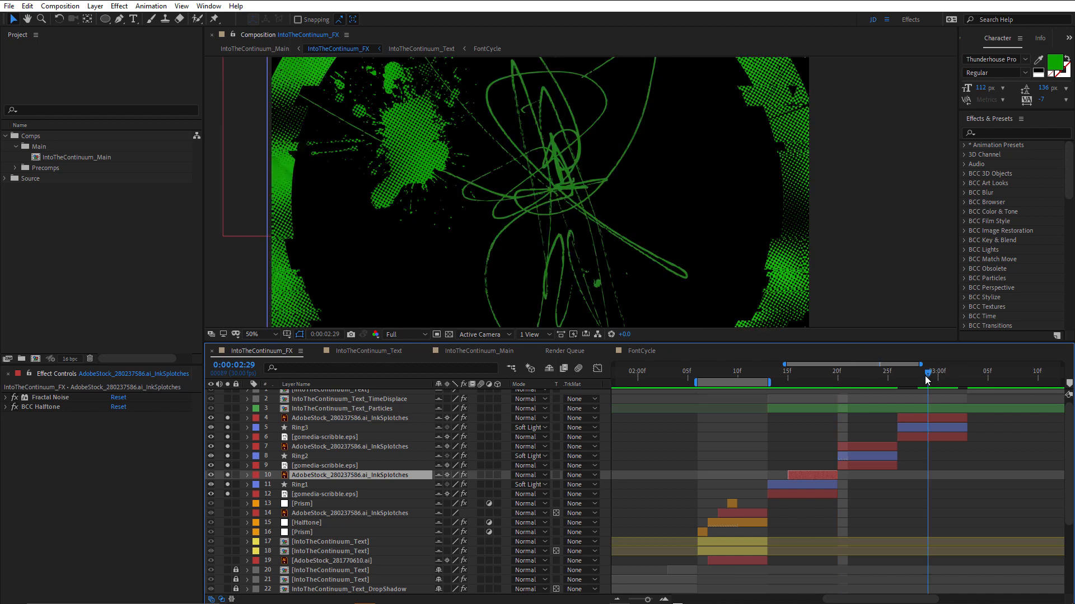
Step: Shift the work area to span the Ring1 through Ring3 segments and preview the combined ring, scribble and splotch animation
{"action": "scroll", "coordinate": [686, 185], "scroll_direction": "down", "scroll_amount": 2}
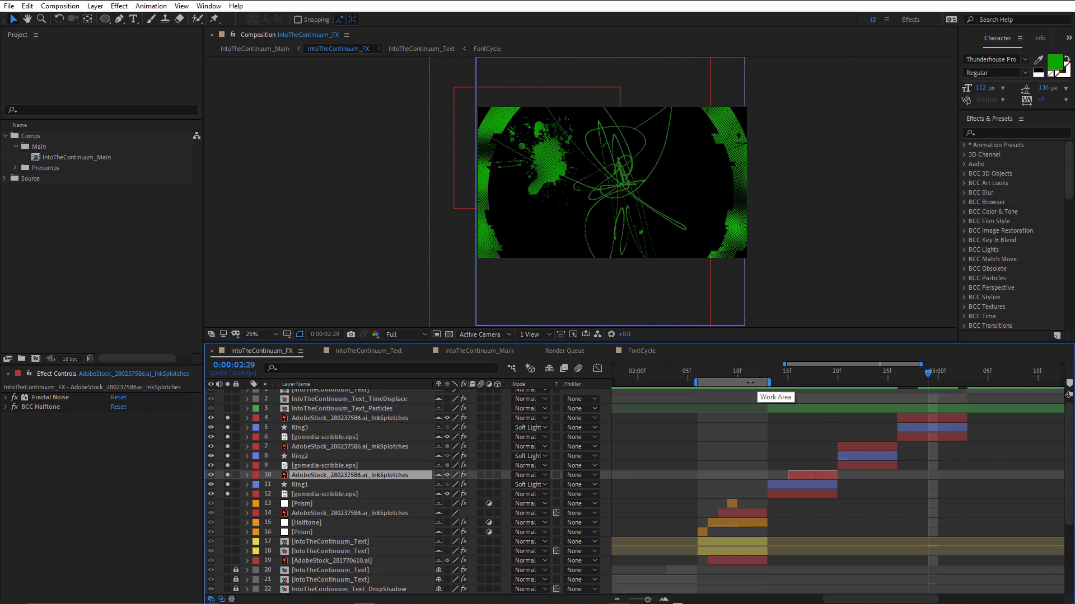
{"action": "left_click_drag", "start_coordinate": [753, 383], "coordinate": [970, 381]}
{"action": "key", "text": "space"}
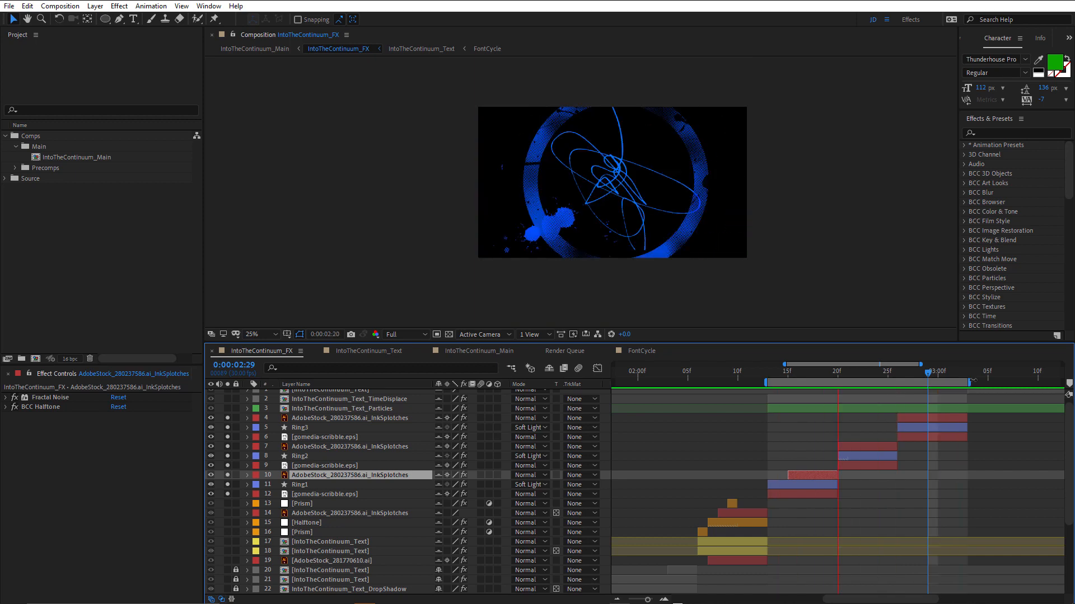
{"action": "key", "text": "space"}
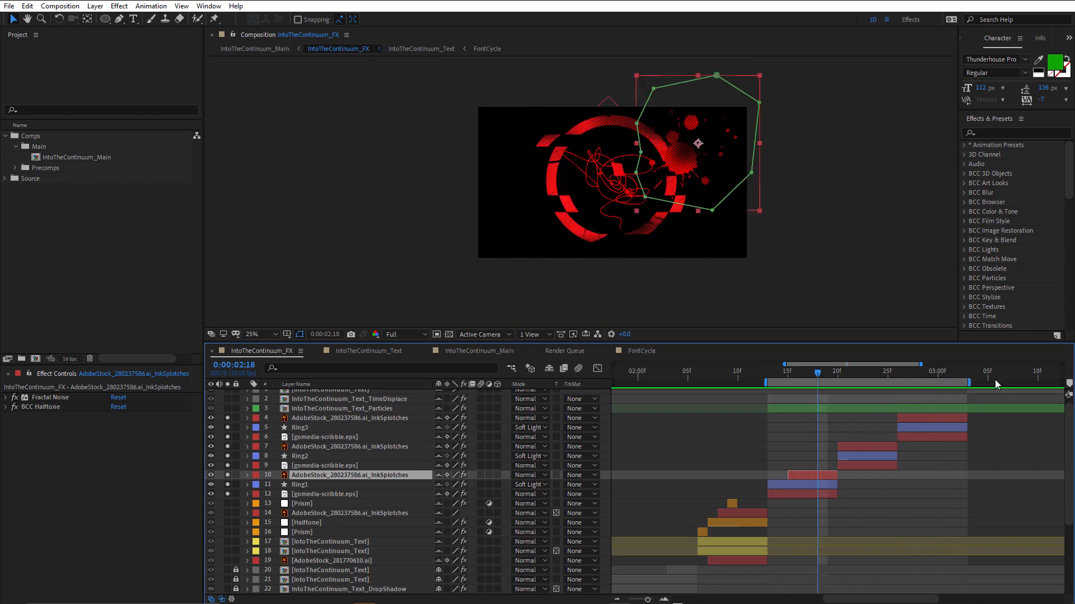
{"action": "left_click_drag", "start_coordinate": [806, 374], "coordinate": [868, 374]}
{"action": "key", "text": "space"}
Step: Turn off BCC Time Displacement on IntoTheContinuum_Text_TimeDisplace and solo that layer to show the title over the ring
{"action": "left_click_drag", "start_coordinate": [312, 442], "coordinate": [310, 465]}
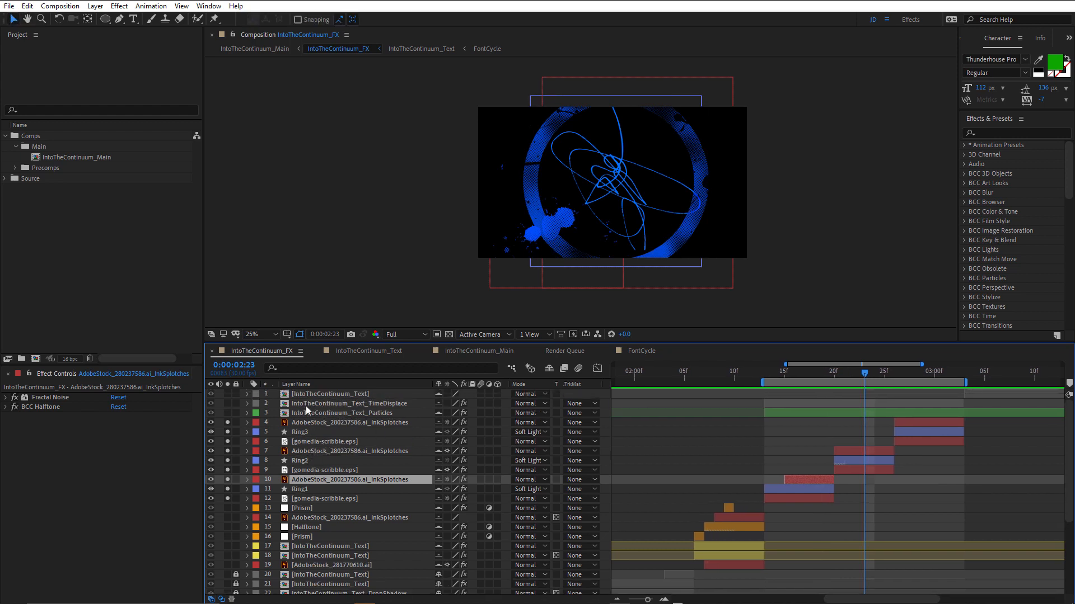
{"action": "left_click", "coordinate": [340, 403]}
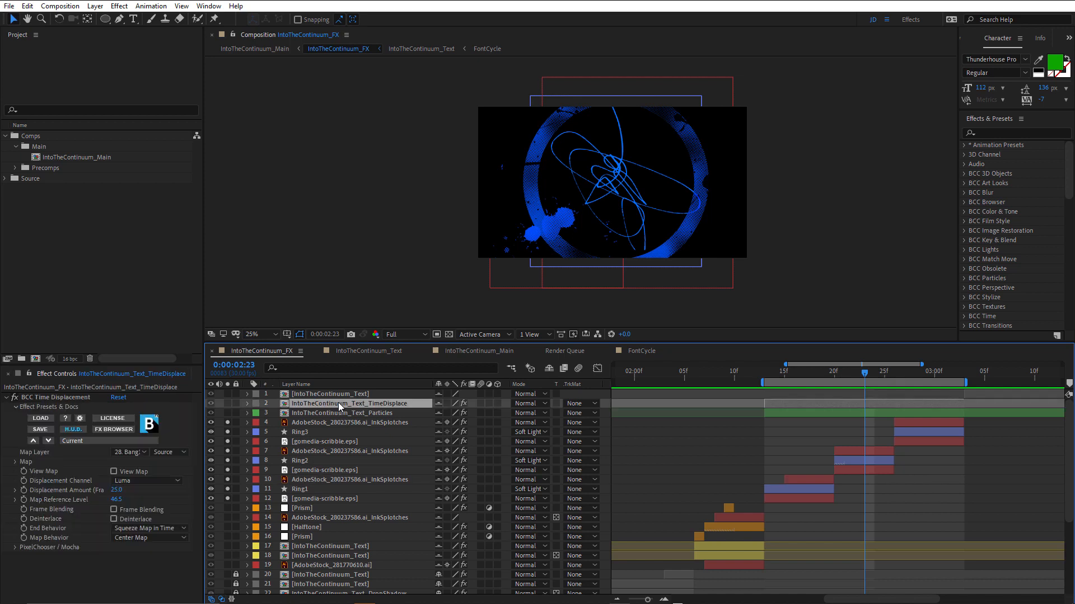
{"action": "left_click", "coordinate": [15, 398]}
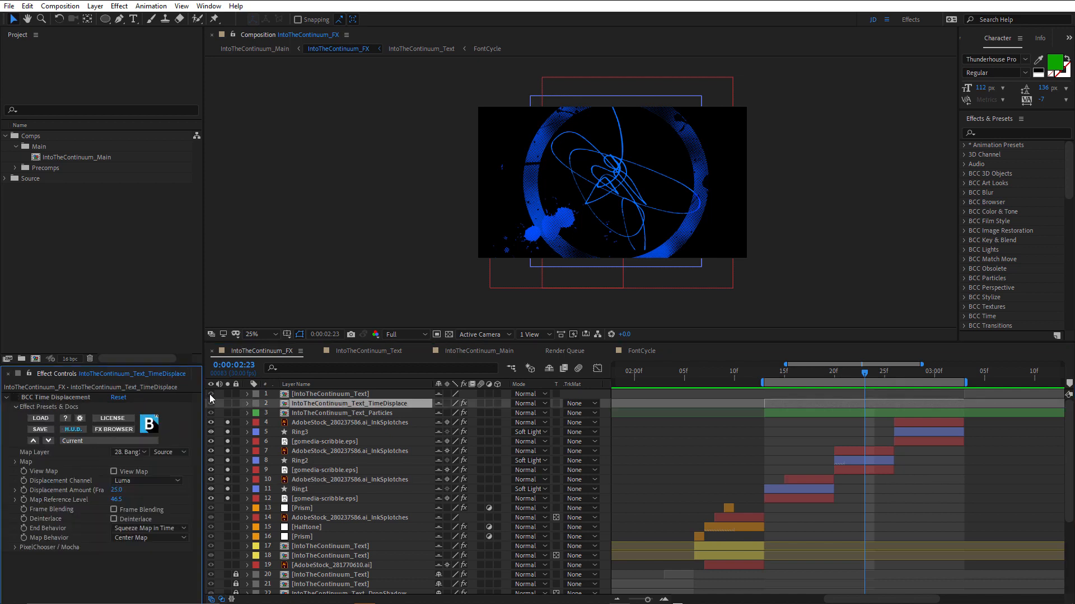
{"action": "left_click", "coordinate": [227, 403]}
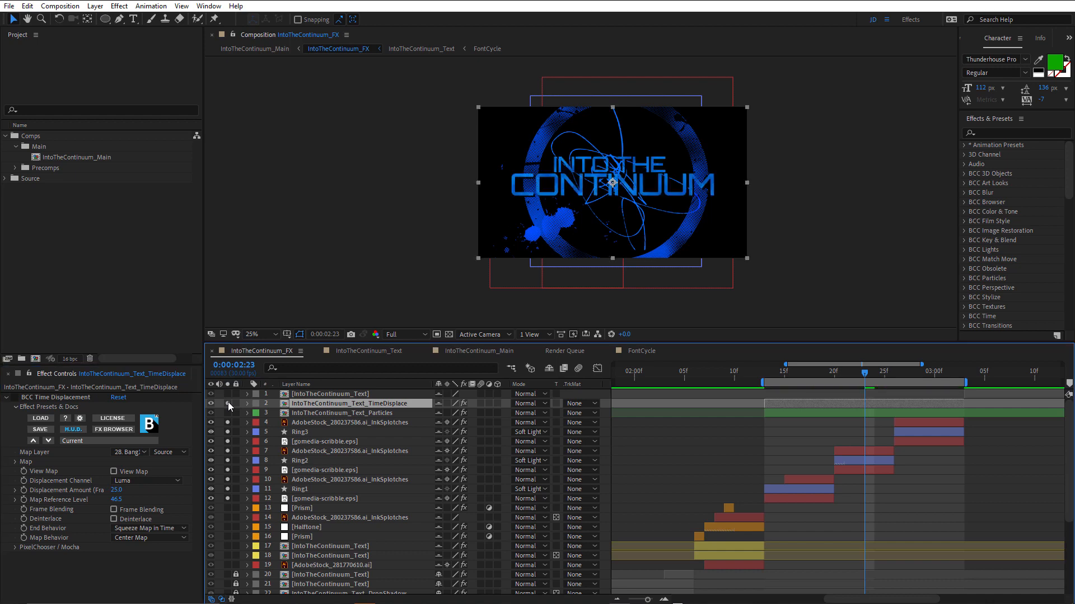
{"action": "scroll", "coordinate": [611, 175], "scroll_direction": "up", "scroll_amount": 2}
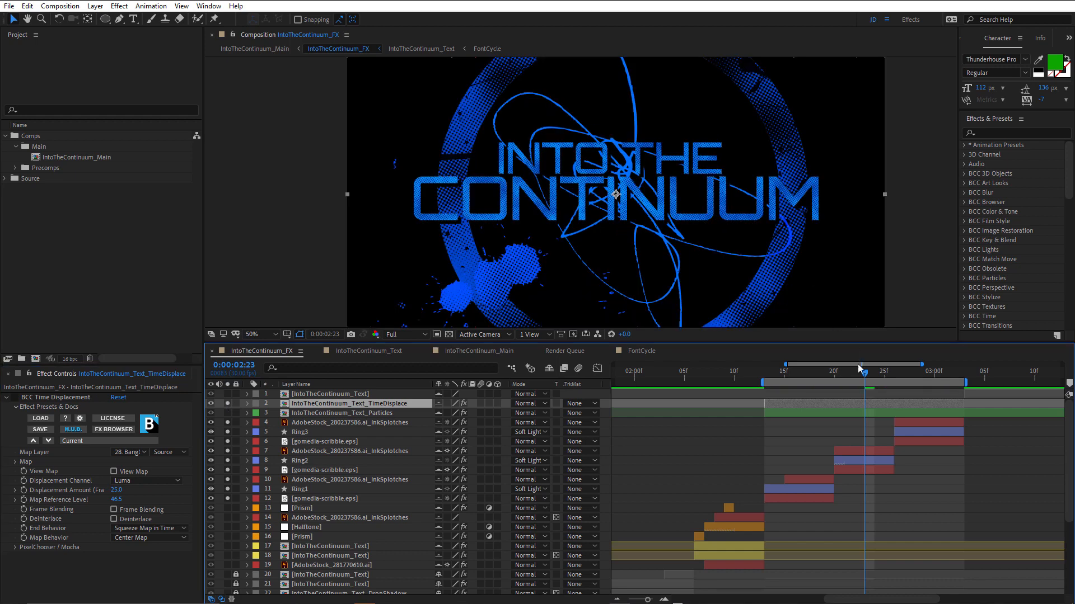
Step: Open the IntoTheContinuum_Text precomp, scrub through its title changes from 0:00:02:13, and open the nested FontCycle composition
{"action": "double_click", "coordinate": [312, 409]}
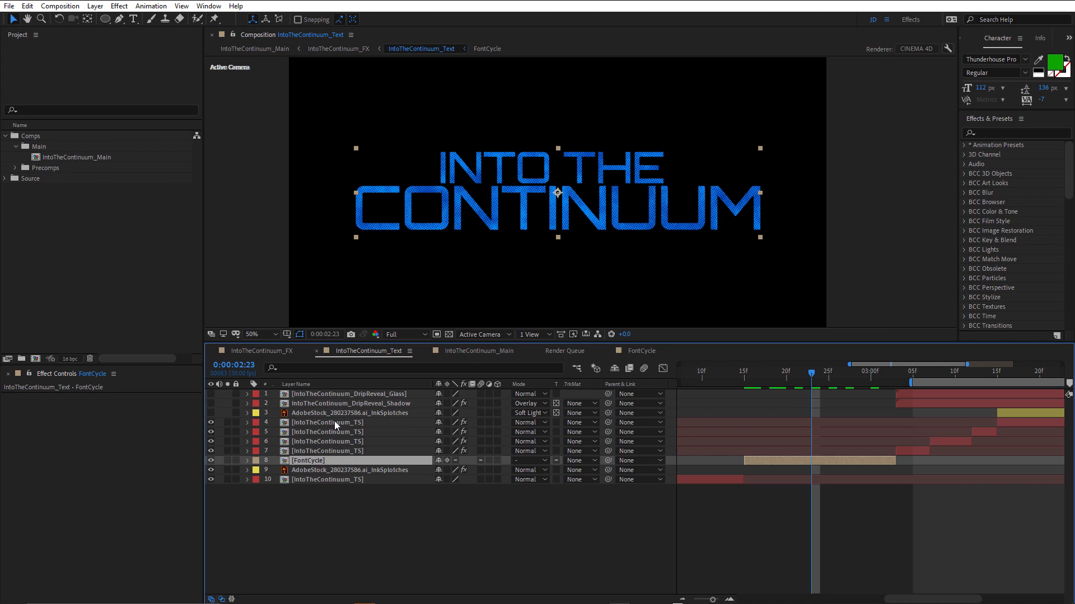
{"action": "left_click", "coordinate": [335, 424]}
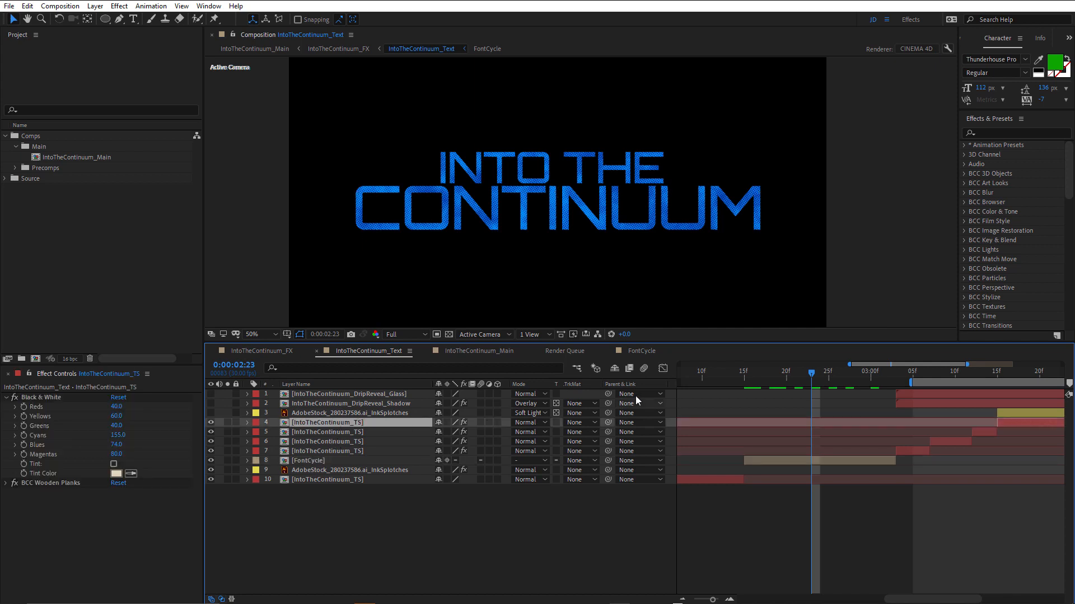
{"action": "left_click", "coordinate": [729, 376]}
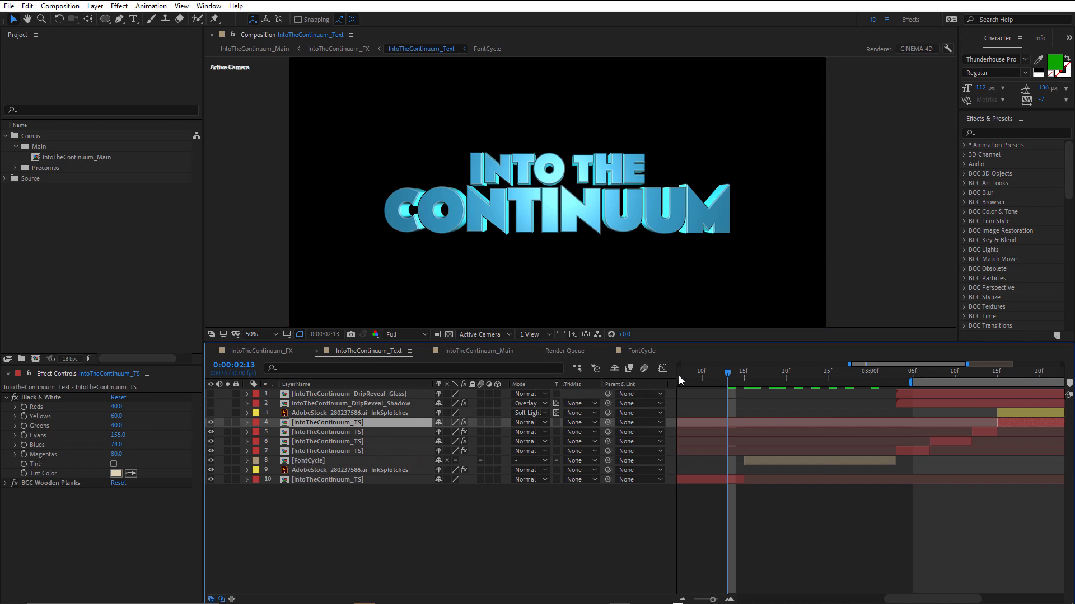
{"action": "left_click_drag", "start_coordinate": [729, 383], "coordinate": [848, 409]}
{"action": "double_click", "coordinate": [778, 461]}
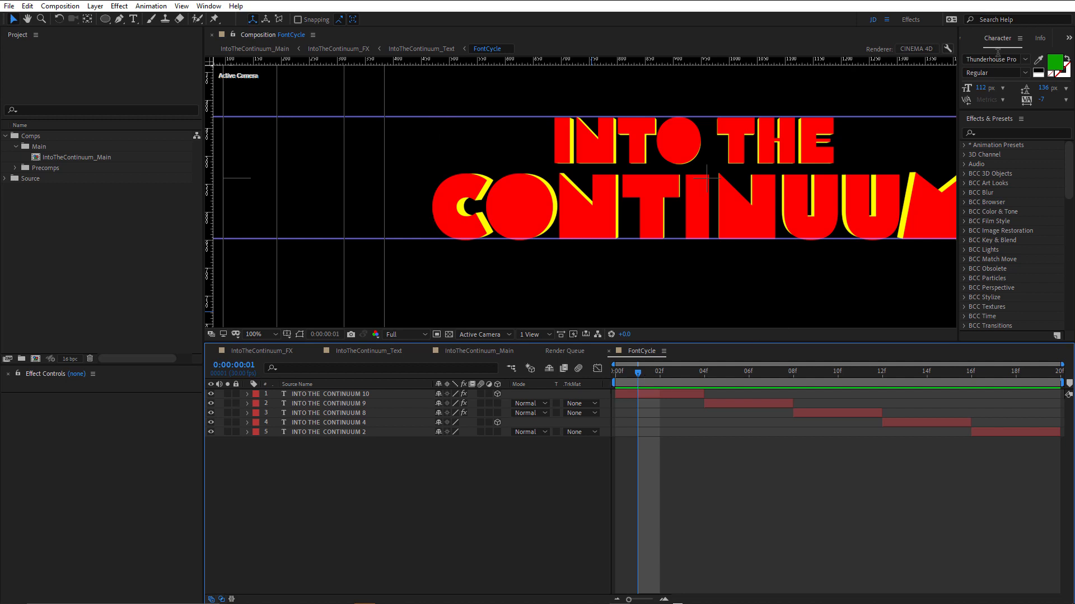
Step: Examine the available fonts without changing any, select the INTO THE CONTINUUM 10 layer, and preview the font cycle
{"action": "left_click", "coordinate": [1025, 59]}
{"action": "left_click", "coordinate": [1026, 60]}
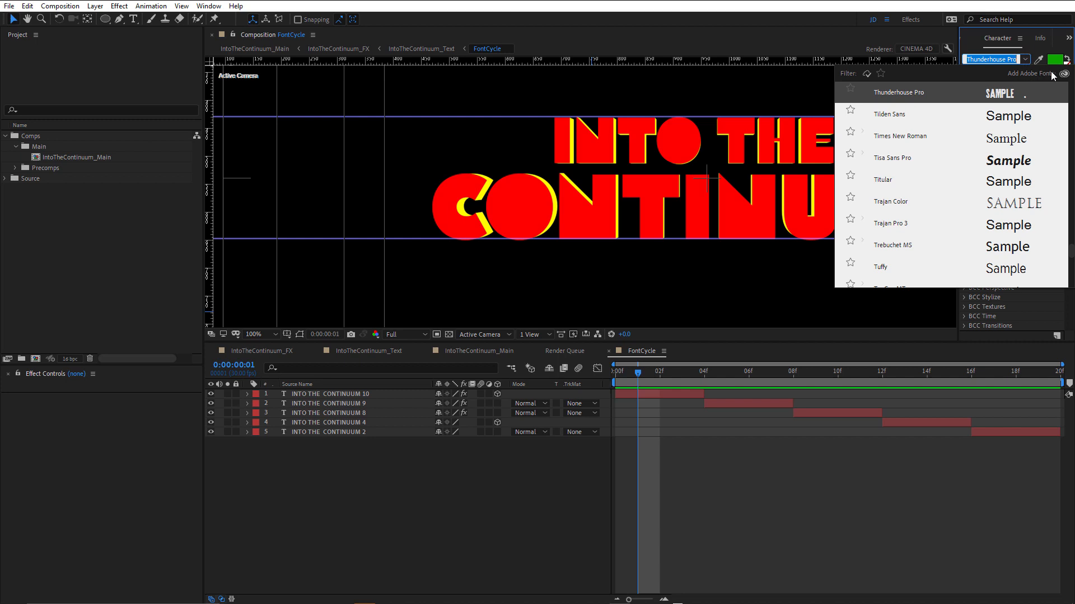
{"action": "left_click", "coordinate": [980, 32]}
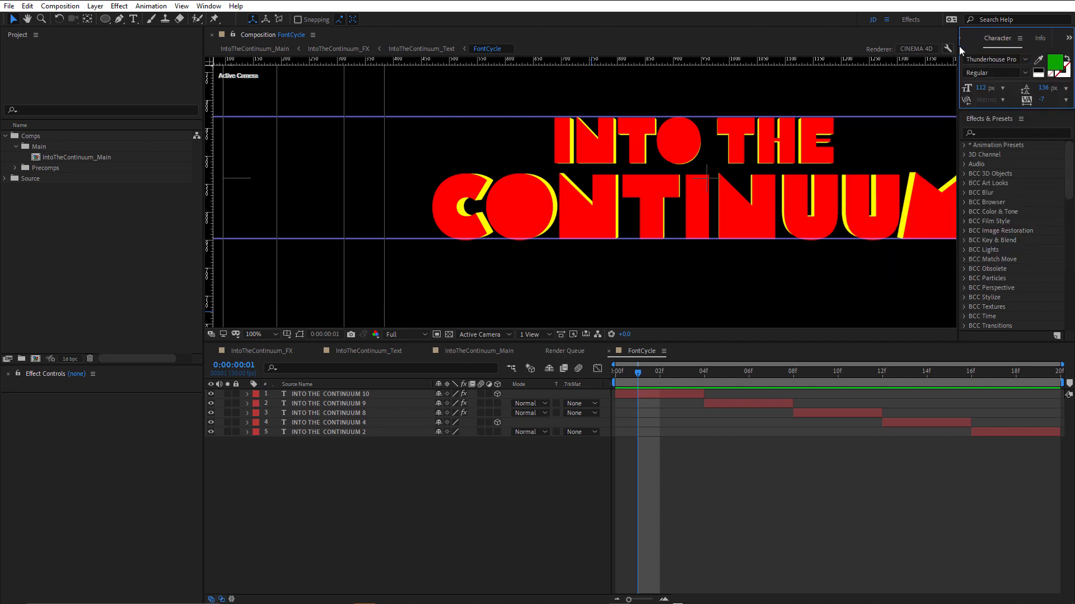
{"action": "left_click", "coordinate": [646, 394]}
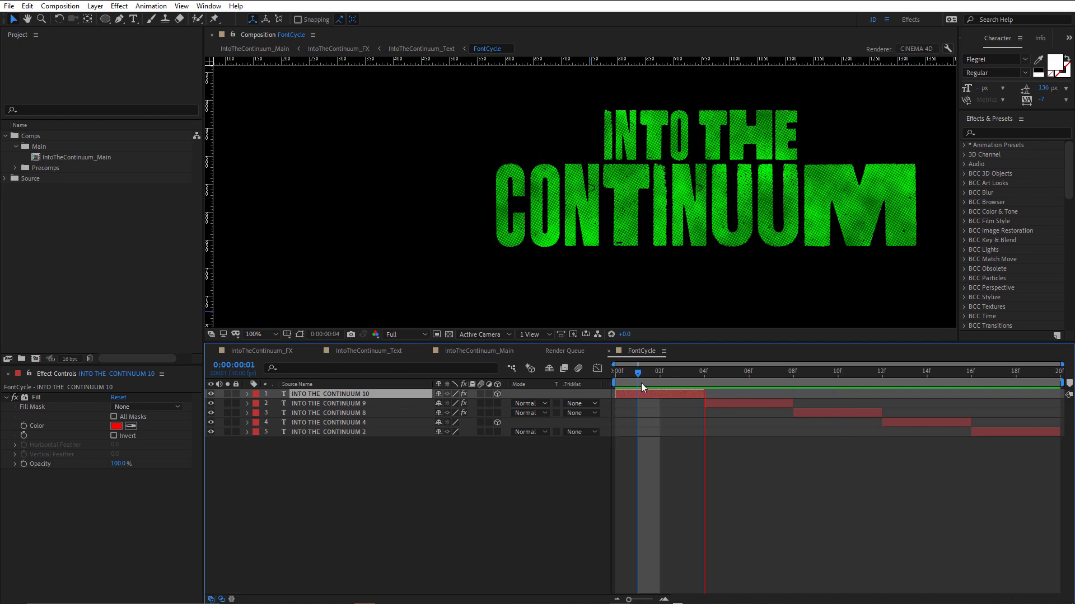
{"action": "key", "text": "space"}
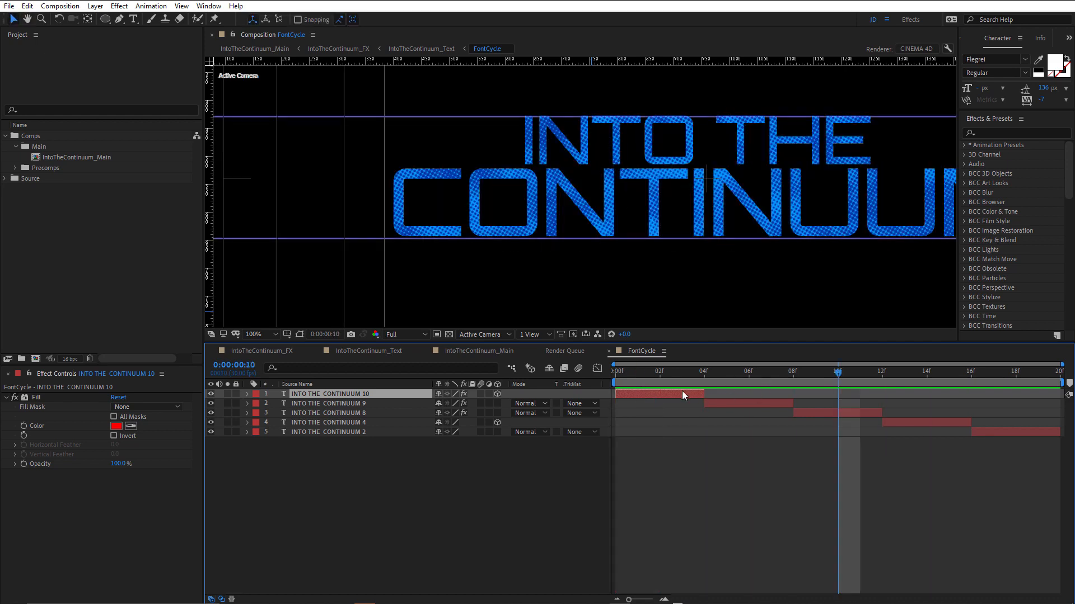
Step: At 0:00:00:01, reveal INTO THE CONTINUUM 10's modified properties and examine its extrusion depth and Animator 1 front and side colors
{"action": "left_click", "coordinate": [643, 379]}
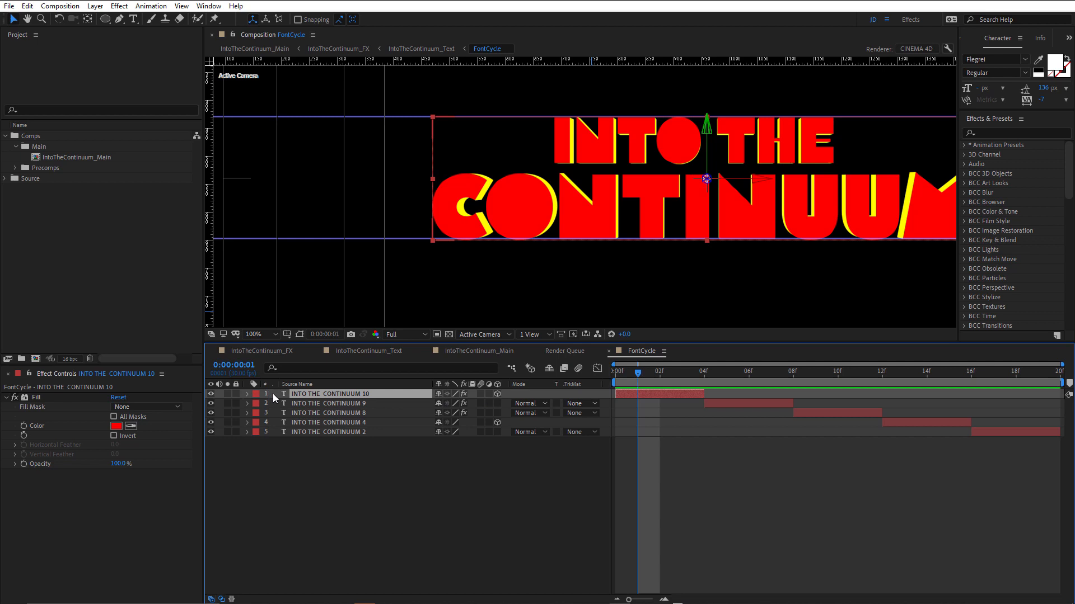
{"action": "key", "text": "u"}
{"action": "key", "text": "u"}
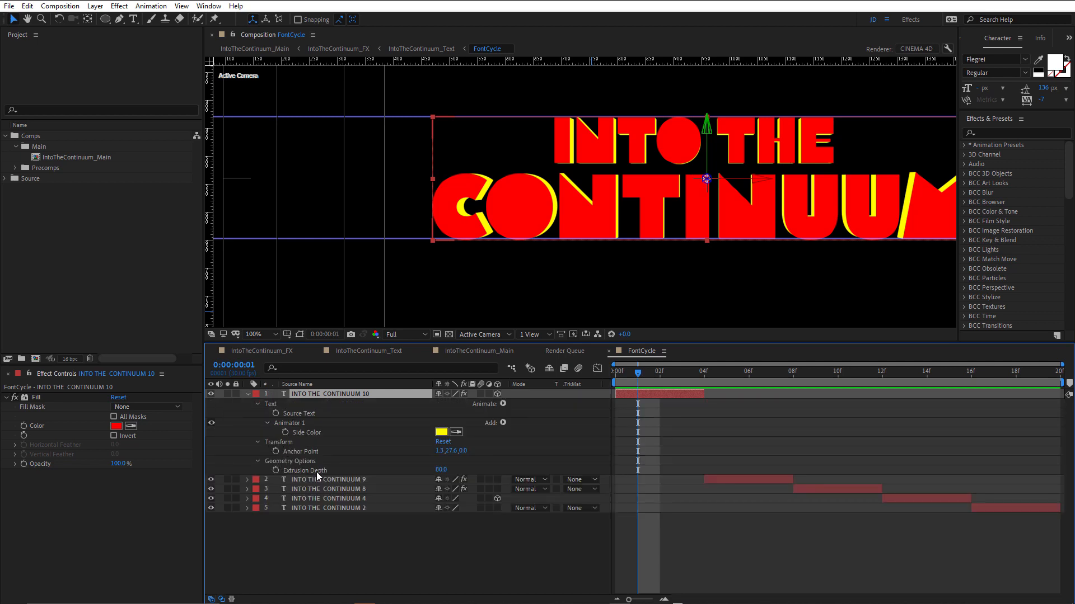
{"action": "left_click", "coordinate": [265, 423]}
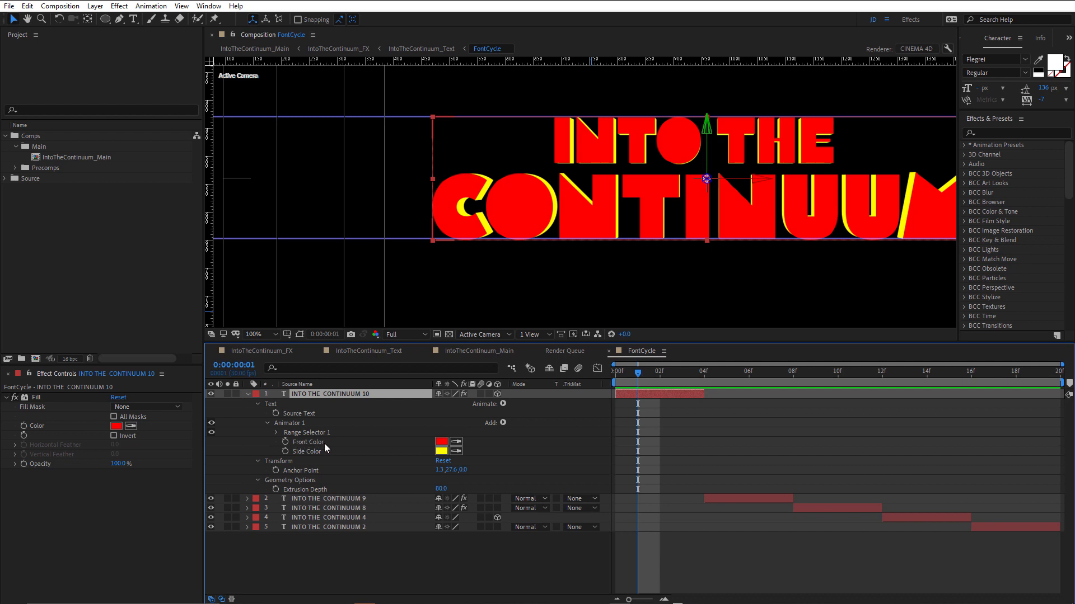
{"action": "key", "text": "F2"}
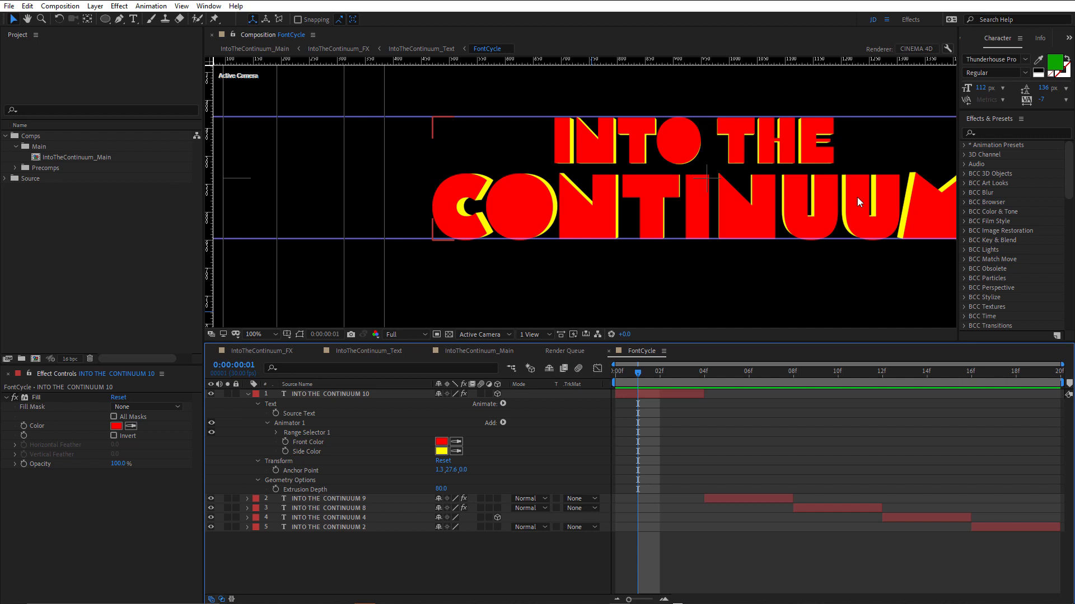
Step: Check the CINEMA 4D renderer options without changing them, and inspect the extruded title letters at 200% magnification
{"action": "left_click", "coordinate": [946, 49]}
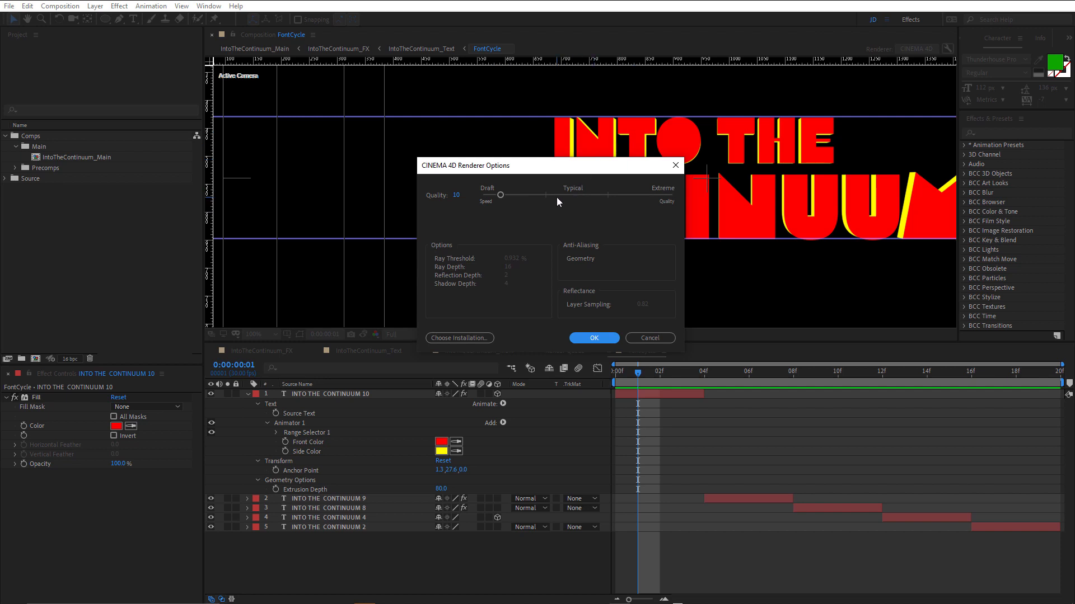
{"action": "left_click", "coordinate": [658, 334]}
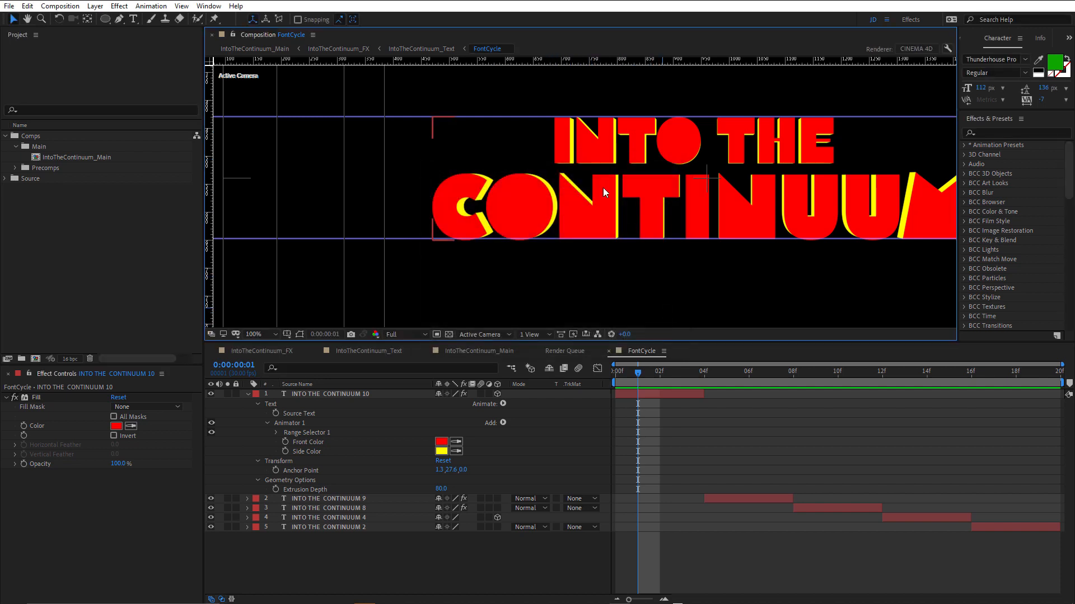
{"action": "scroll", "coordinate": [602, 186], "scroll_direction": "up", "scroll_amount": 2}
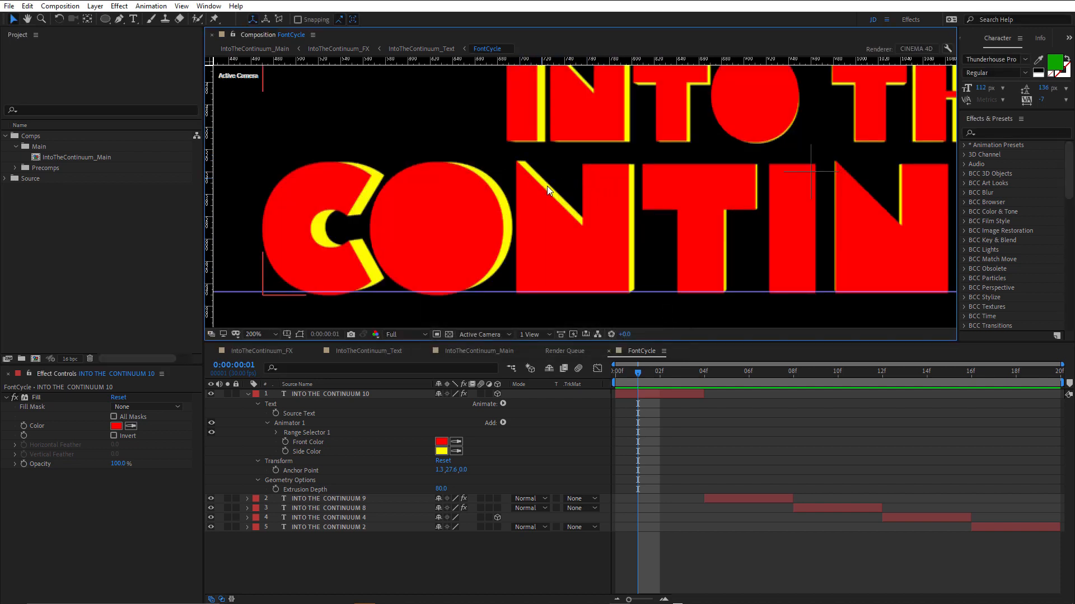
{"action": "scroll", "coordinate": [550, 187], "scroll_direction": "down", "scroll_amount": 2}
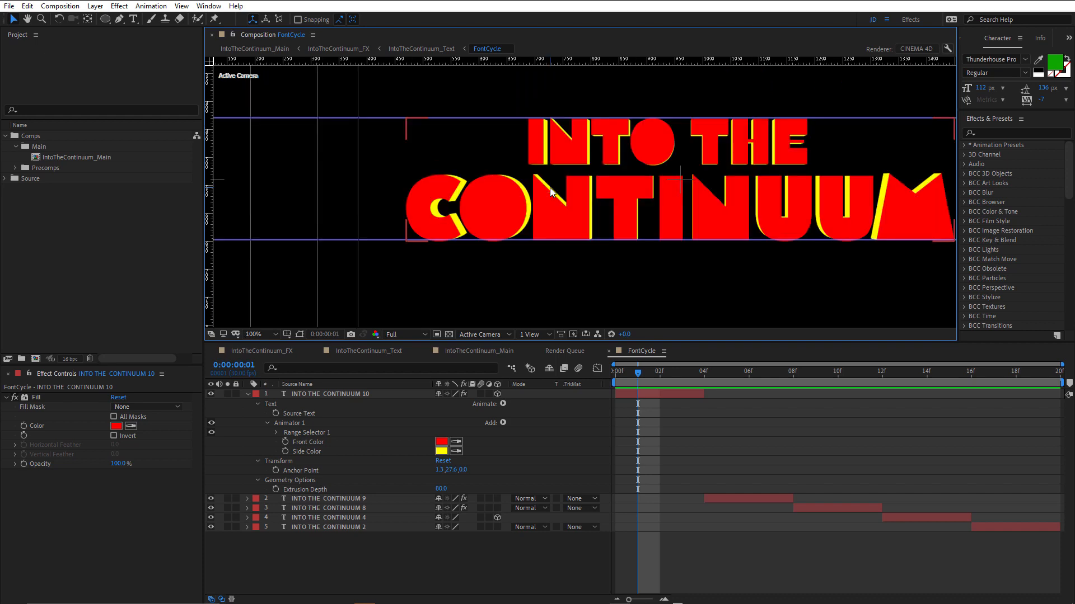
Step: Collapse INTO THE CONTINUUM 10, select INTO THE CONTINUUM 9 at 0:00:00:06, and collapse its Fractal Noise and BCC Halftone settings to review the effect stack
{"action": "left_click", "coordinate": [248, 394]}
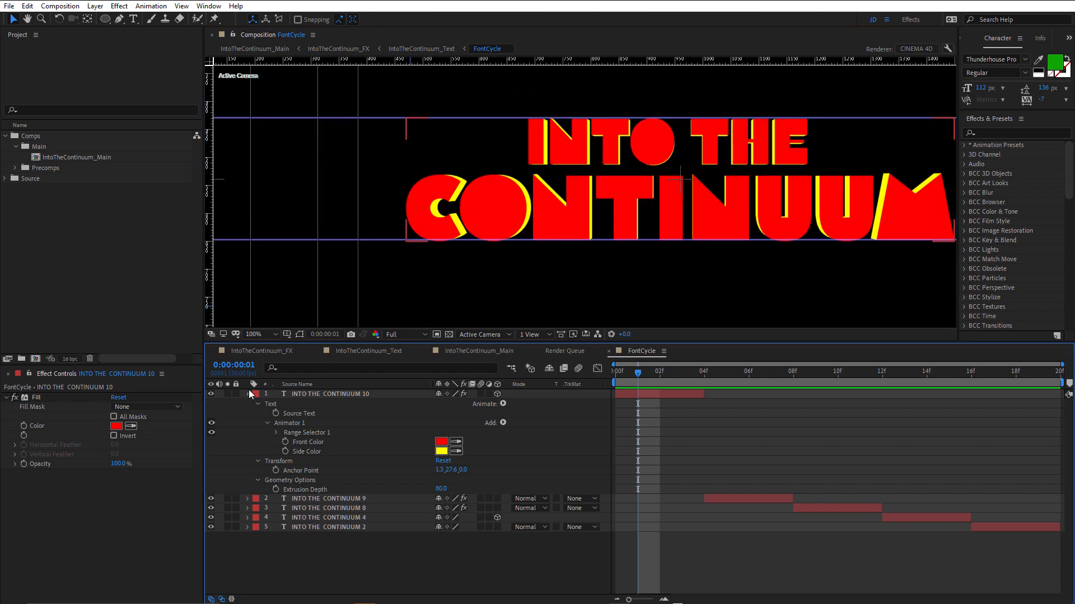
{"action": "left_click", "coordinate": [750, 372]}
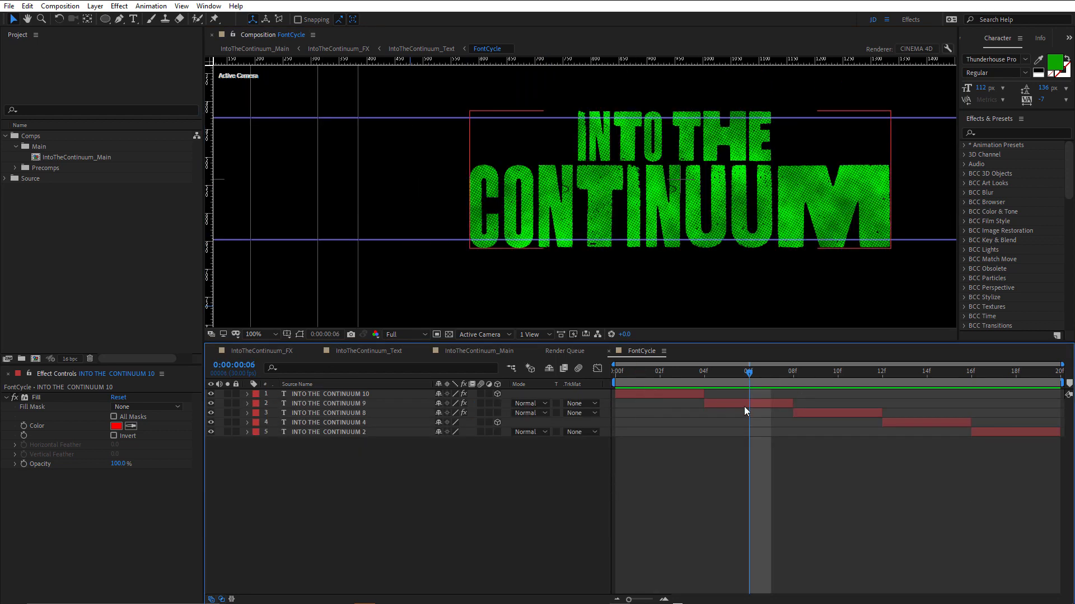
{"action": "left_click", "coordinate": [744, 404]}
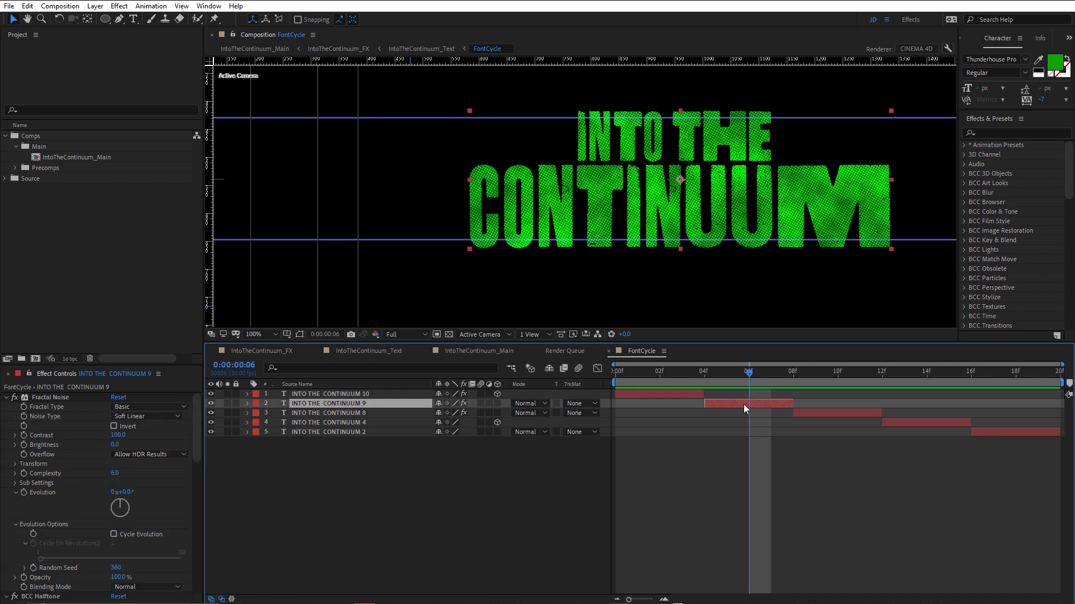
{"action": "left_click", "coordinate": [6, 398]}
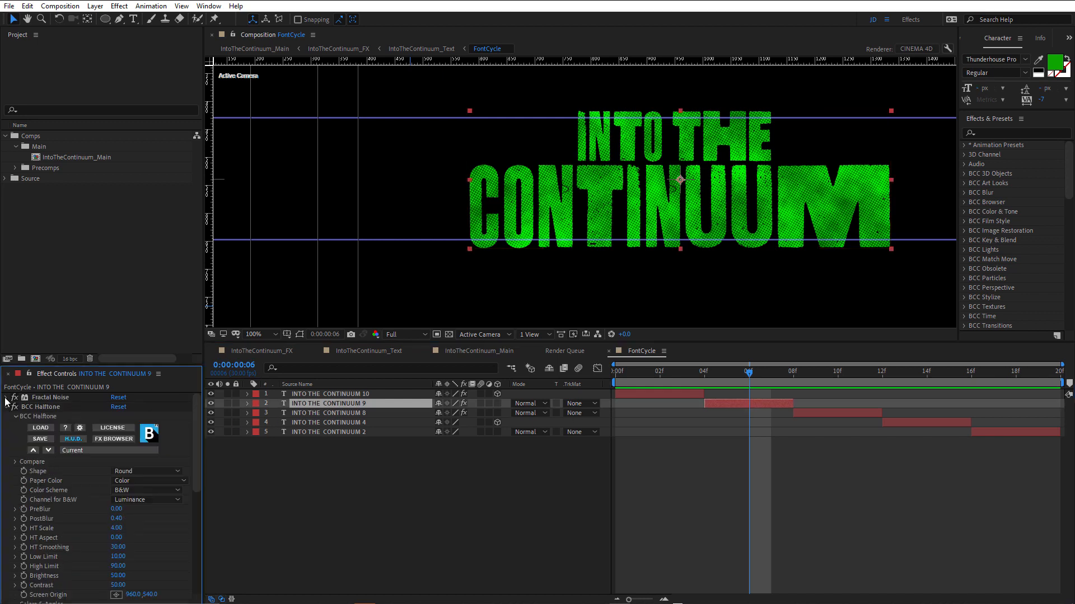
{"action": "left_click", "coordinate": [5, 407]}
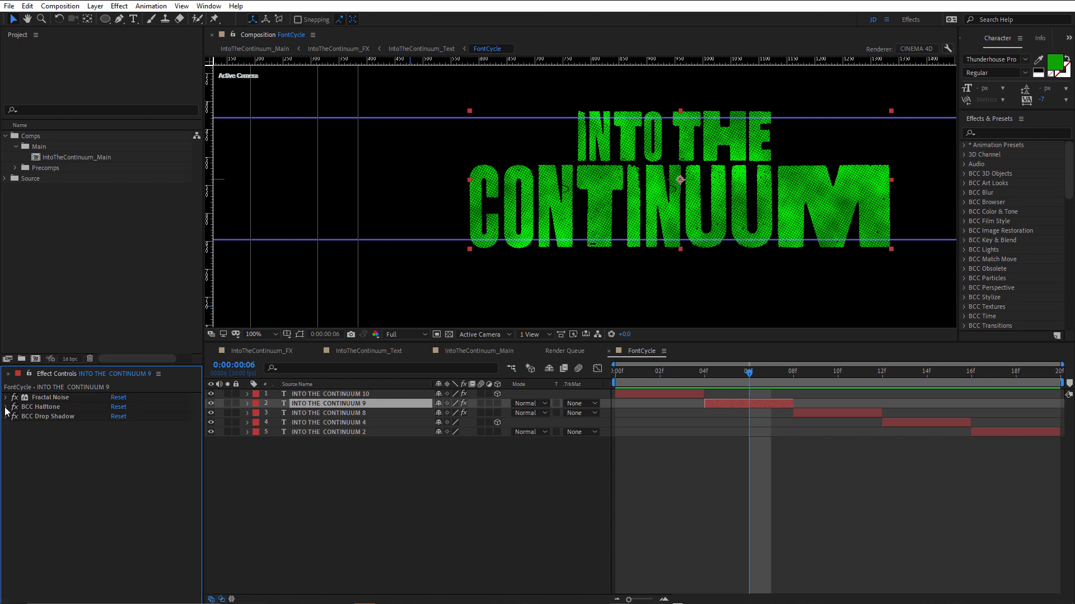
{"action": "left_click", "coordinate": [437, 335]}
{"action": "left_click", "coordinate": [437, 334]}
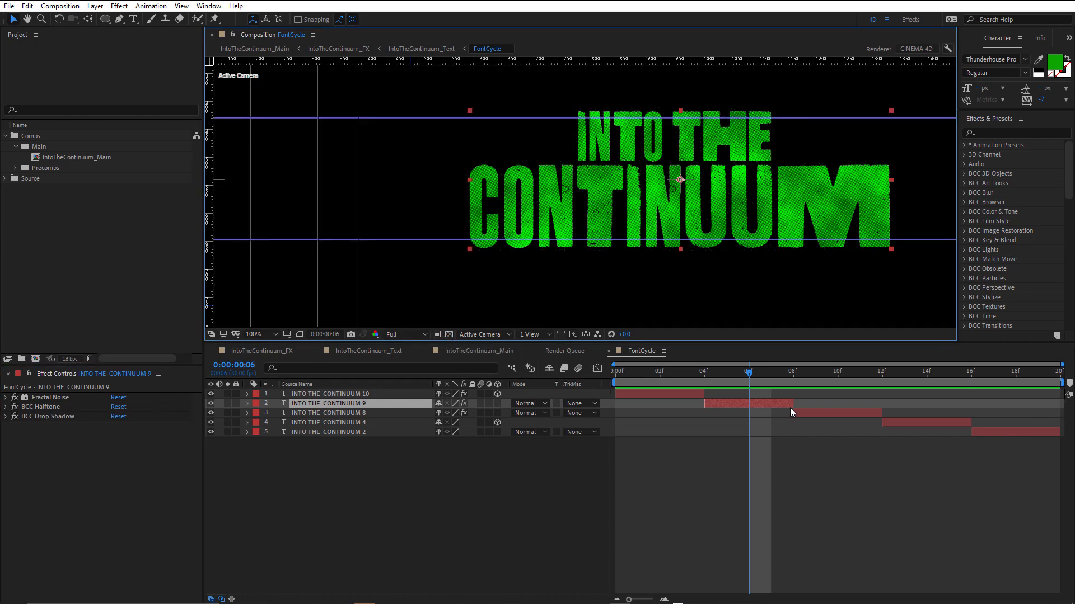
Step: Inspect the INTO THE CONTINUUM 8 layer at 0:00:00:09 and the INTO THE CONTINUUM 4 layer at 0:00:00:14
{"action": "left_click", "coordinate": [825, 377]}
{"action": "left_click", "coordinate": [826, 412]}
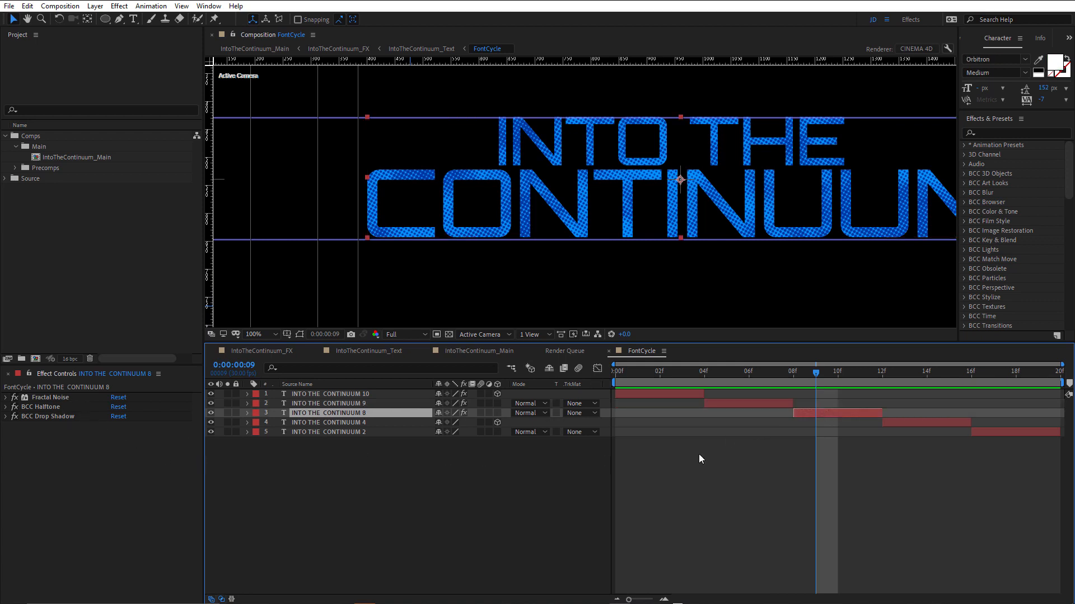
{"action": "left_click", "coordinate": [918, 378]}
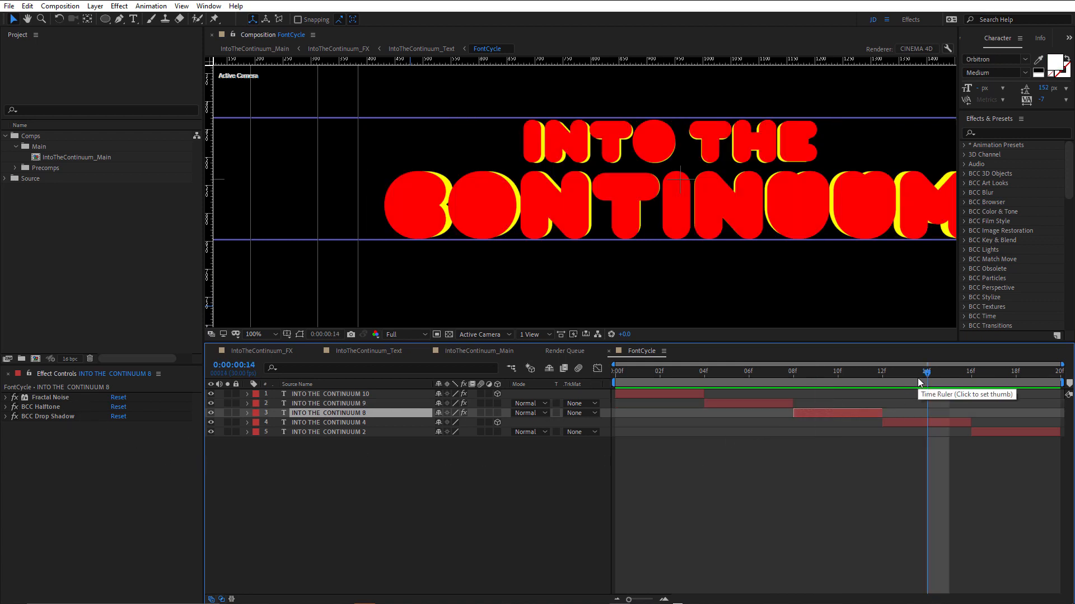
{"action": "left_click", "coordinate": [917, 424]}
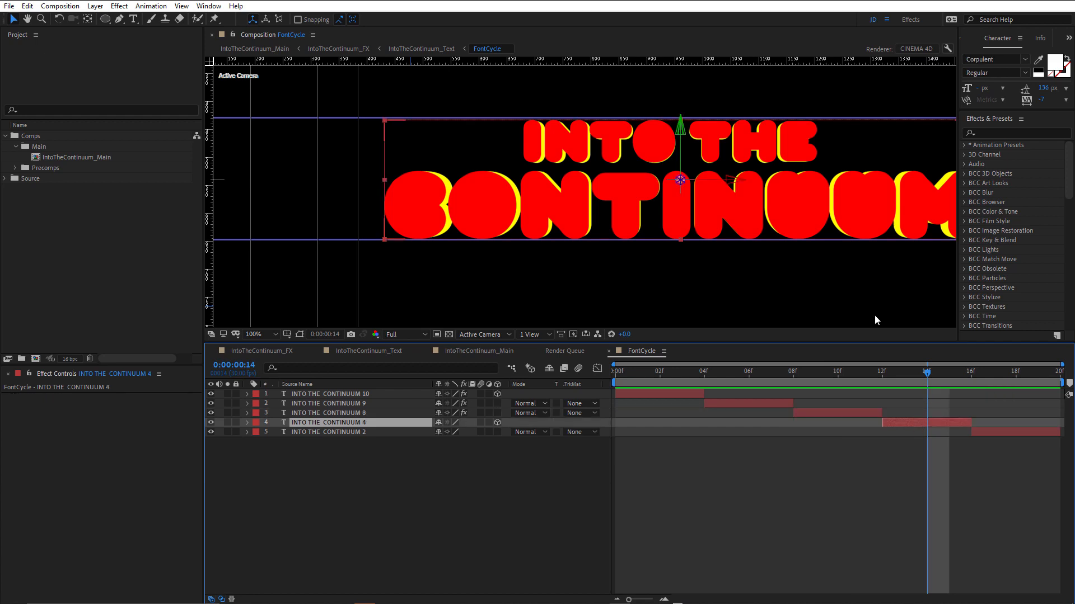
Step: Select INTO THE CONTINUUM 2 at 0:00:00:18 and inspect its sketched lettering at 200% magnification
{"action": "left_click_drag", "start_coordinate": [660, 385], "coordinate": [921, 385]}
{"action": "left_click", "coordinate": [1018, 374]}
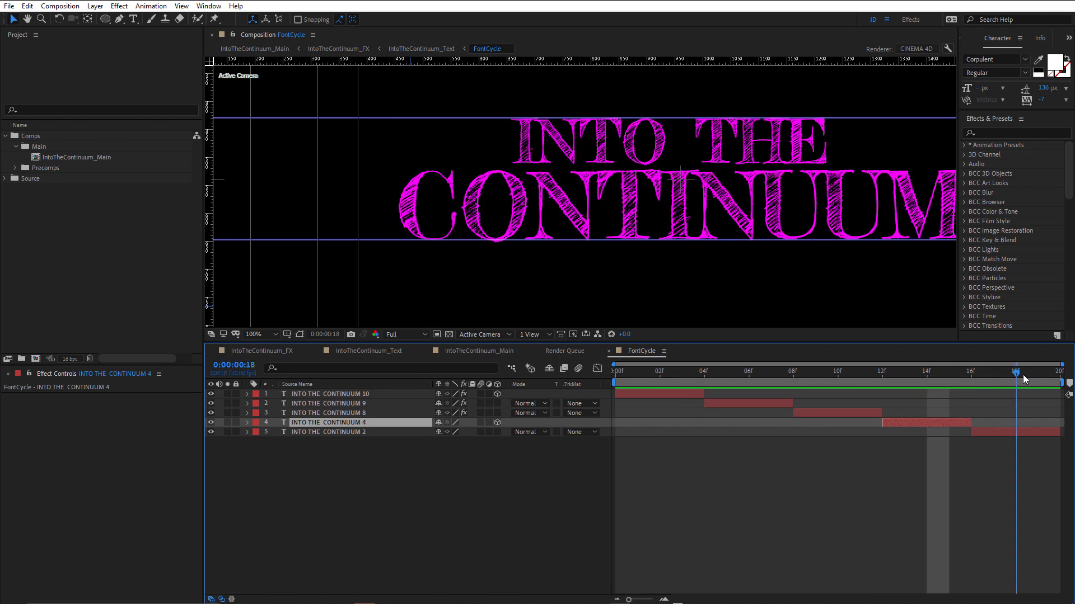
{"action": "left_click", "coordinate": [1009, 431]}
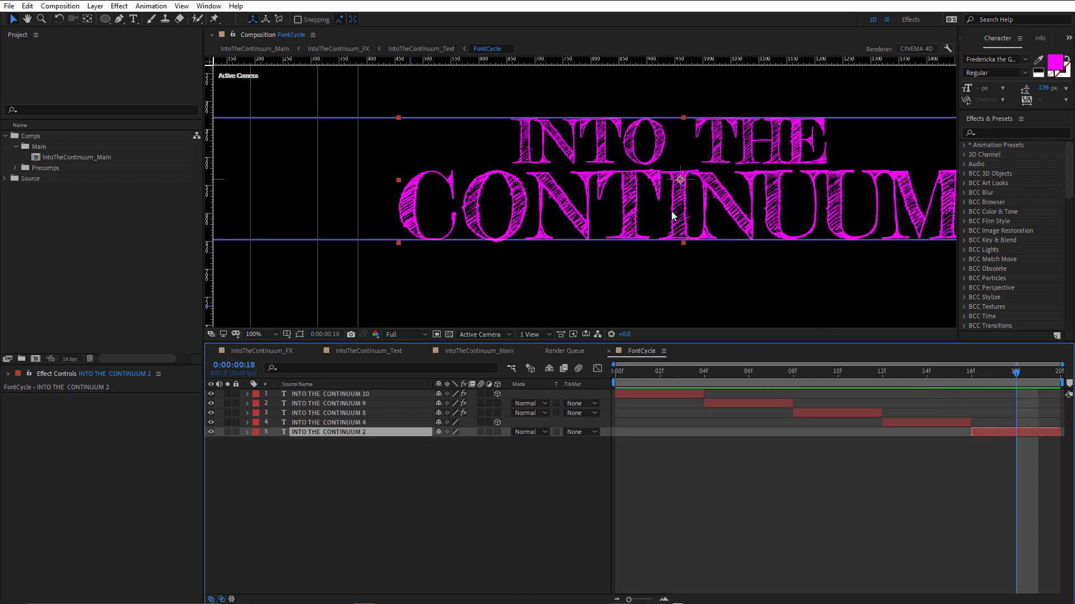
{"action": "scroll", "coordinate": [641, 200], "scroll_direction": "up", "scroll_amount": 1}
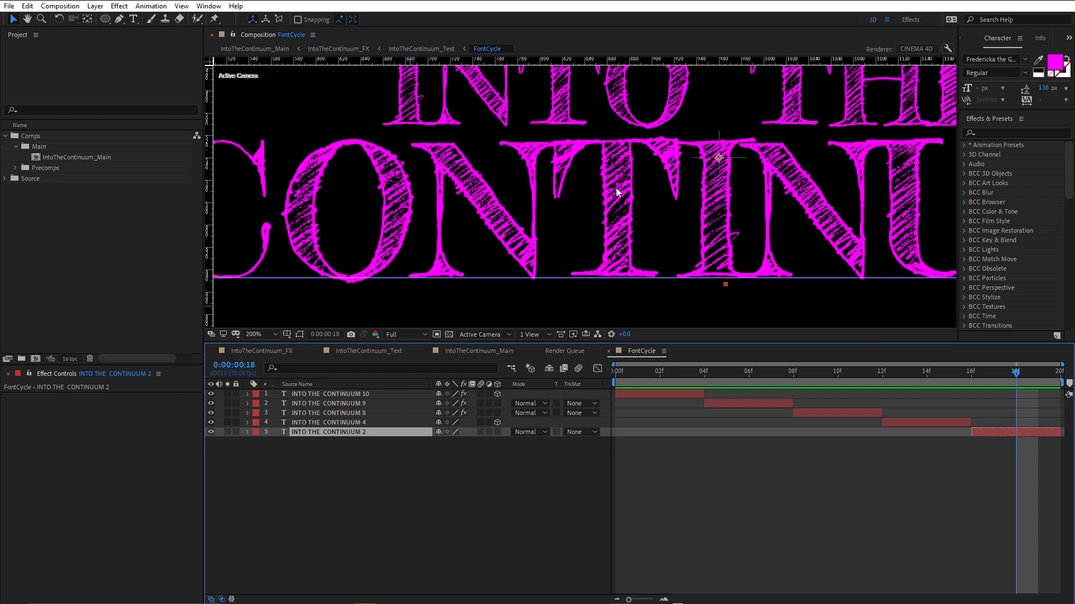
{"action": "scroll", "coordinate": [617, 192], "scroll_direction": "down", "scroll_amount": 1}
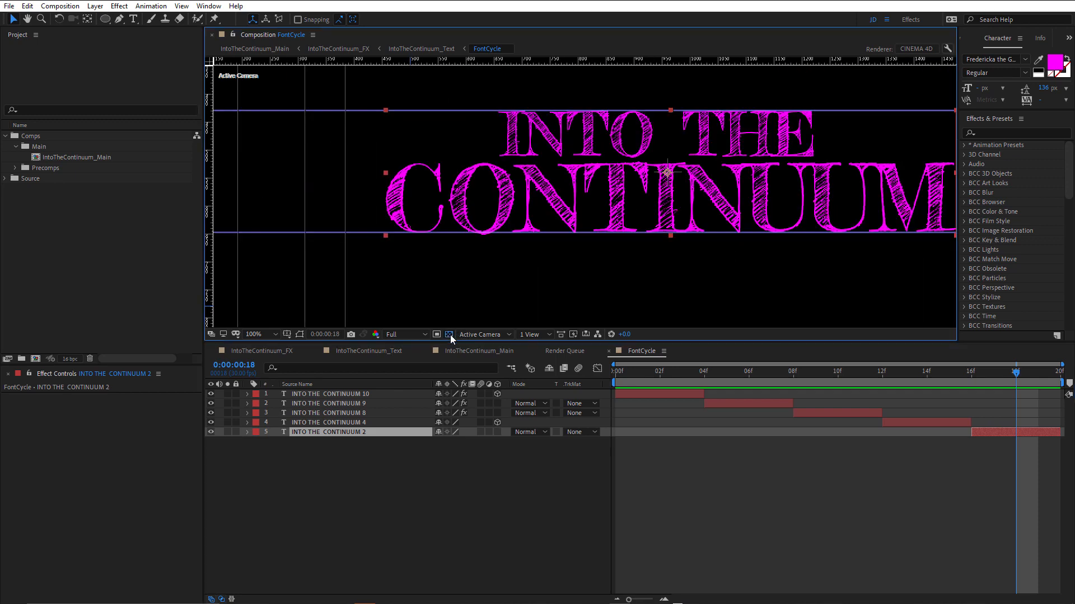
{"action": "left_click", "coordinate": [450, 335]}
{"action": "left_click", "coordinate": [450, 334]}
Step: Deselect the layer, preview the font cycle, and return to the IntoTheContinuum_FX composition
{"action": "left_click", "coordinate": [771, 476]}
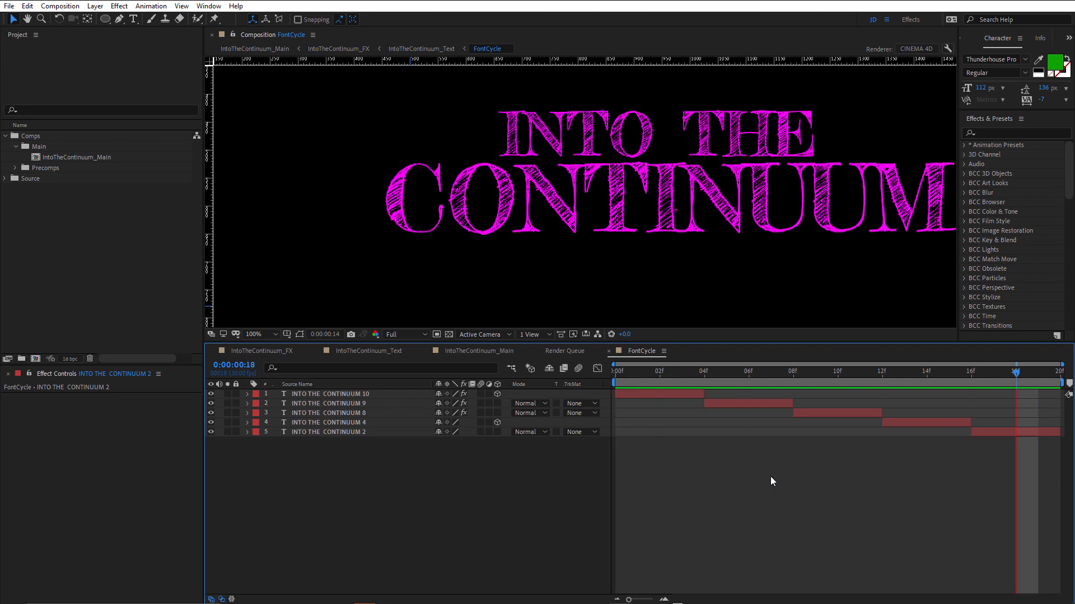
{"action": "key", "text": "space"}
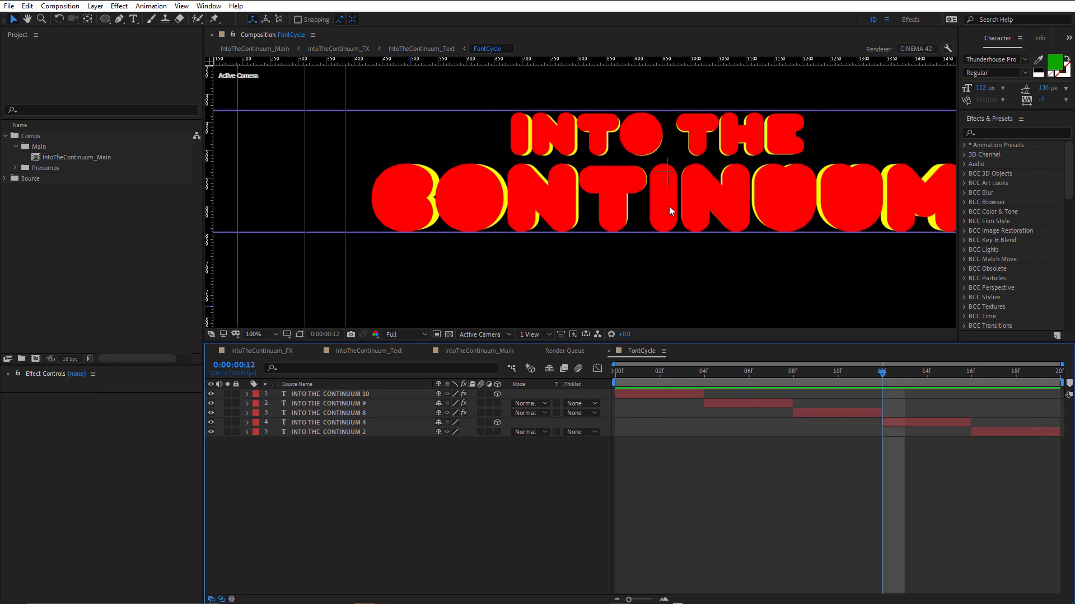
{"action": "key", "text": "Tab"}
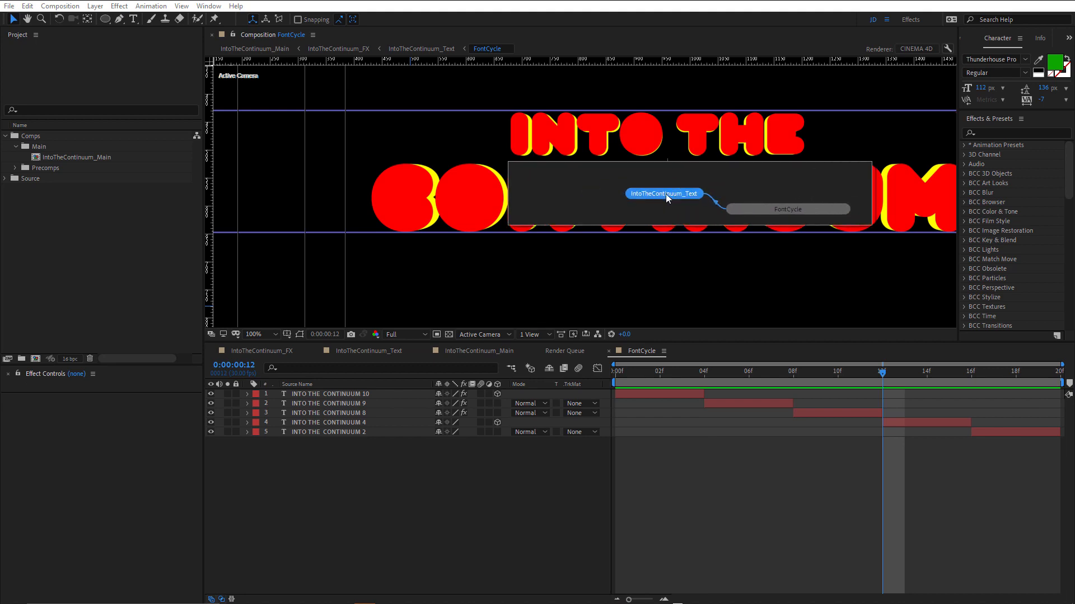
{"action": "key", "text": "Left"}
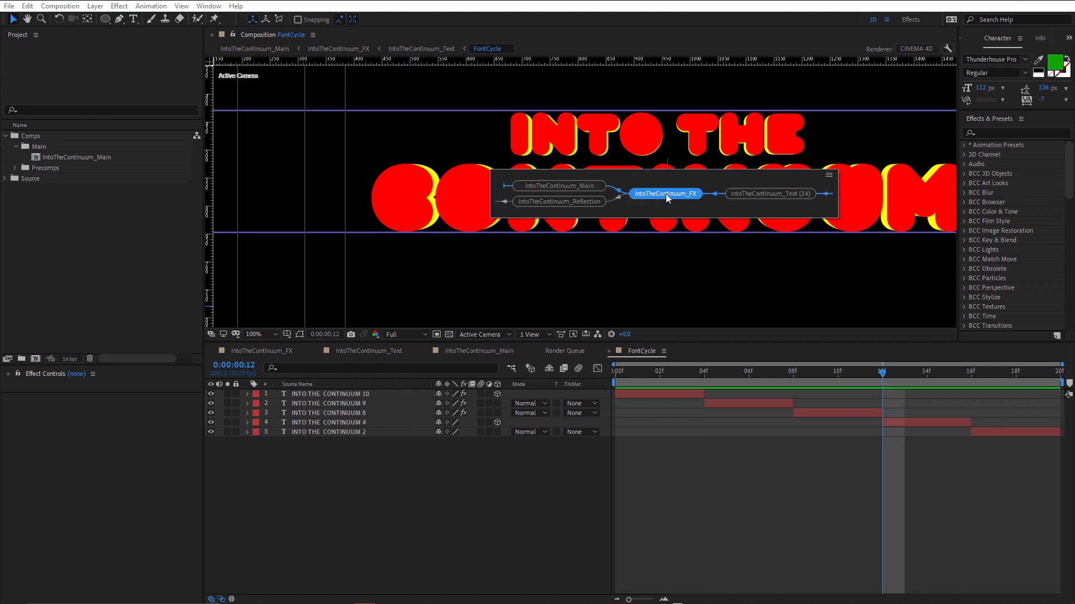
{"action": "left_click", "coordinate": [666, 194]}
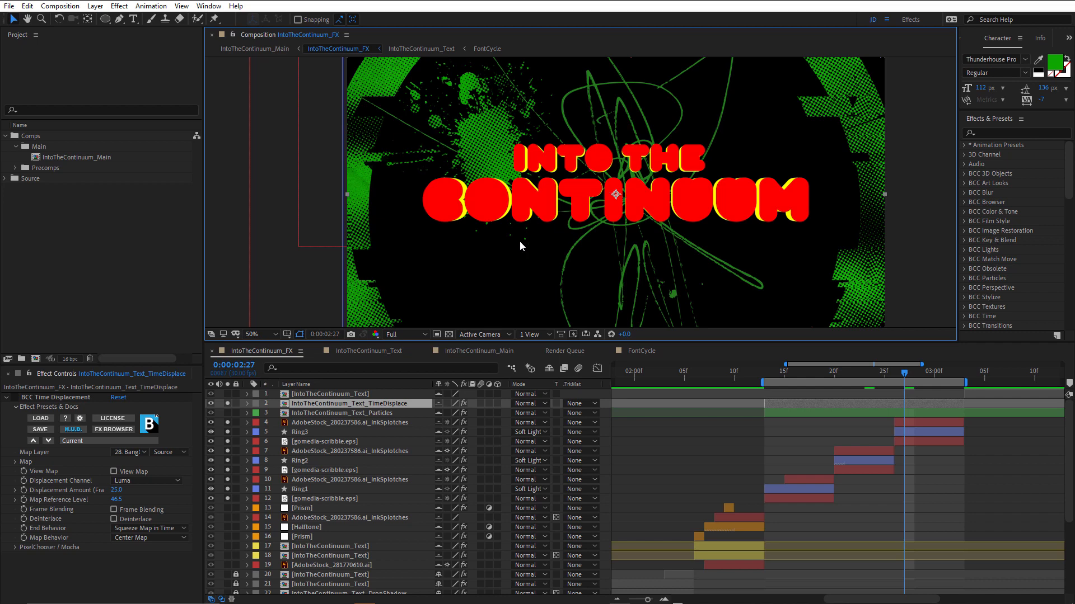
Step: Turn on BCC Time Displacement for IntoTheContinuum_Text_TimeDisplace and check its map layer choices, keeping Bang1
{"action": "left_click", "coordinate": [59, 396]}
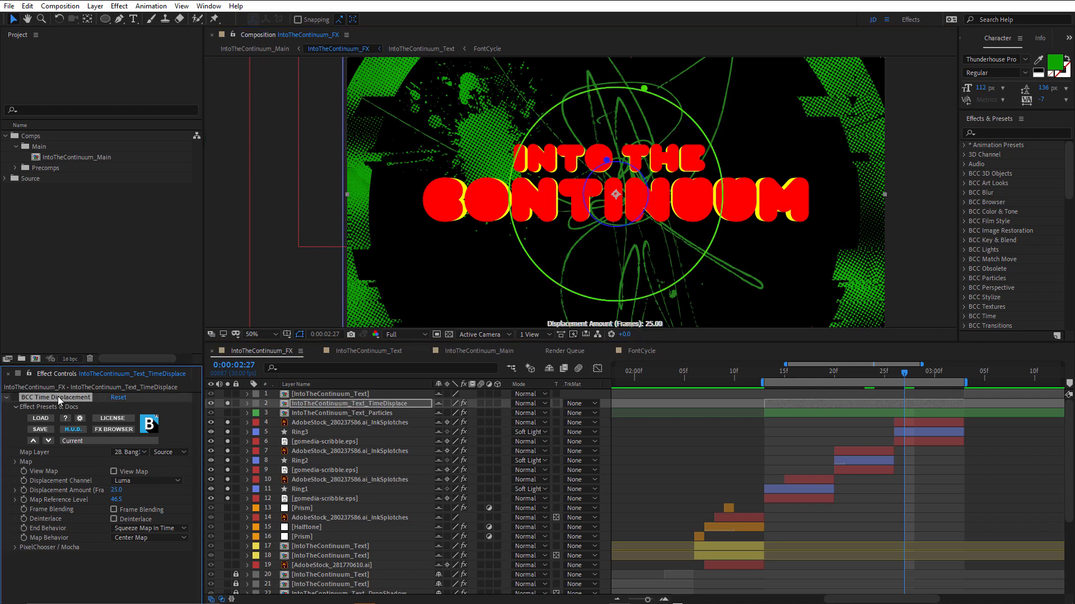
{"action": "left_click", "coordinate": [15, 397]}
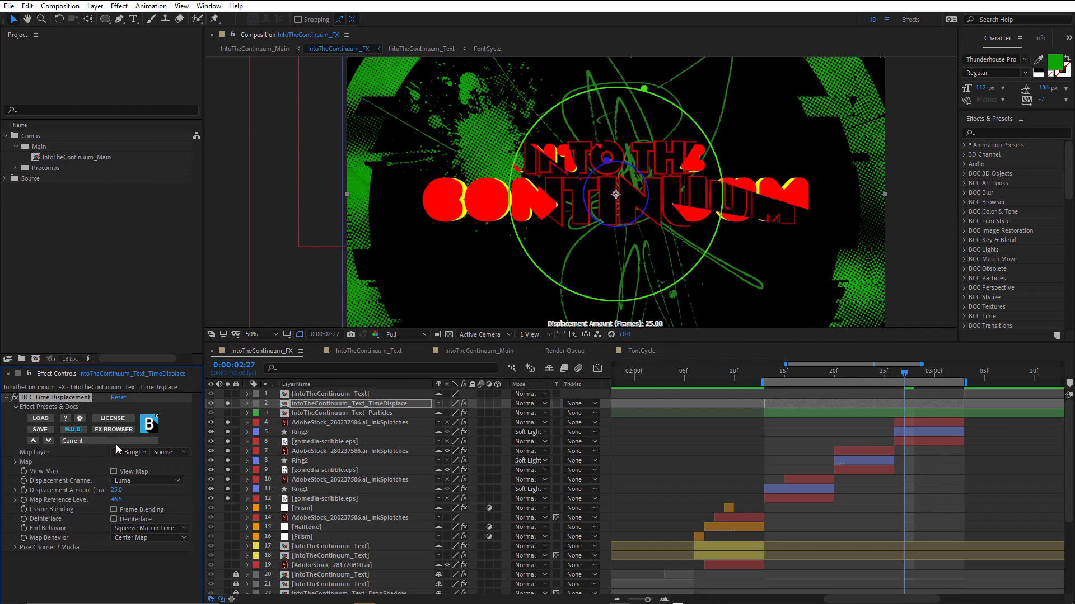
{"action": "left_click", "coordinate": [141, 452]}
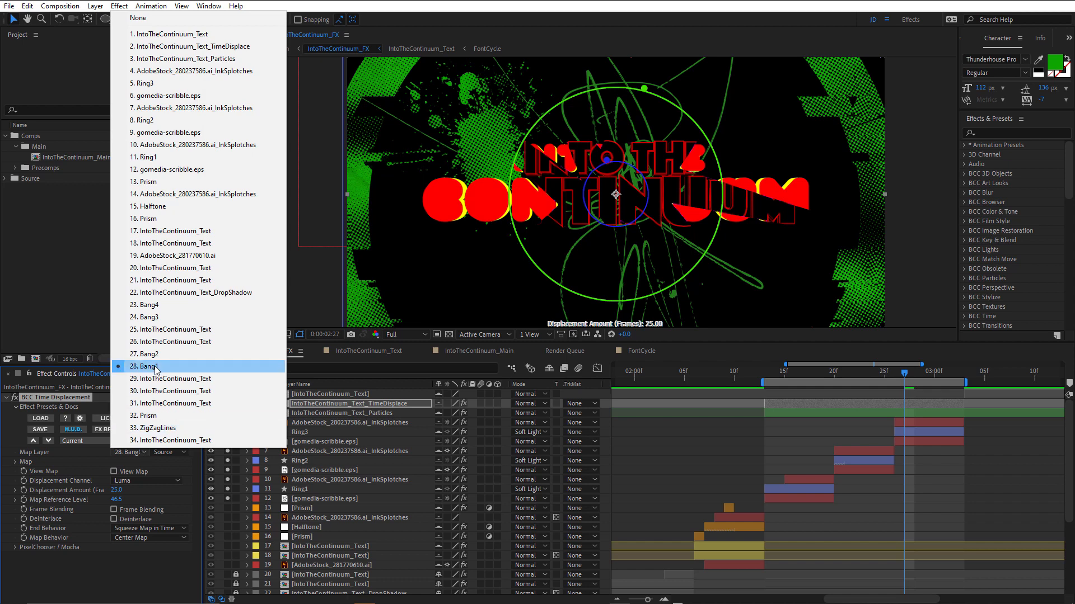
{"action": "left_click", "coordinate": [150, 566]}
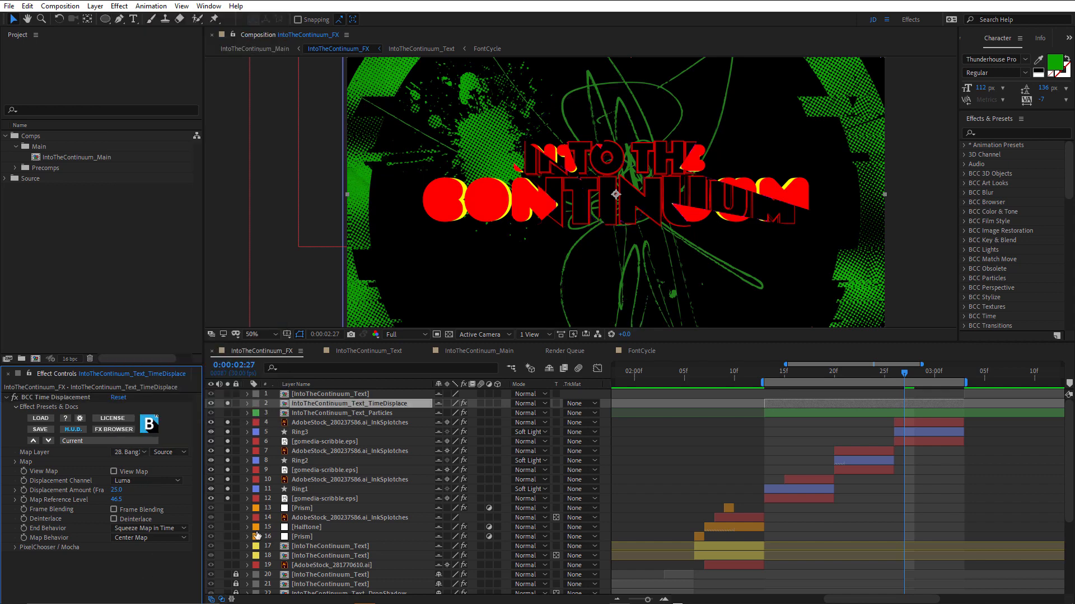
Step: Unlock and select the Bang1 map layer to view its BCC Halftone settings, and lock it again
{"action": "left_click_drag", "start_coordinate": [324, 531], "coordinate": [337, 332]}
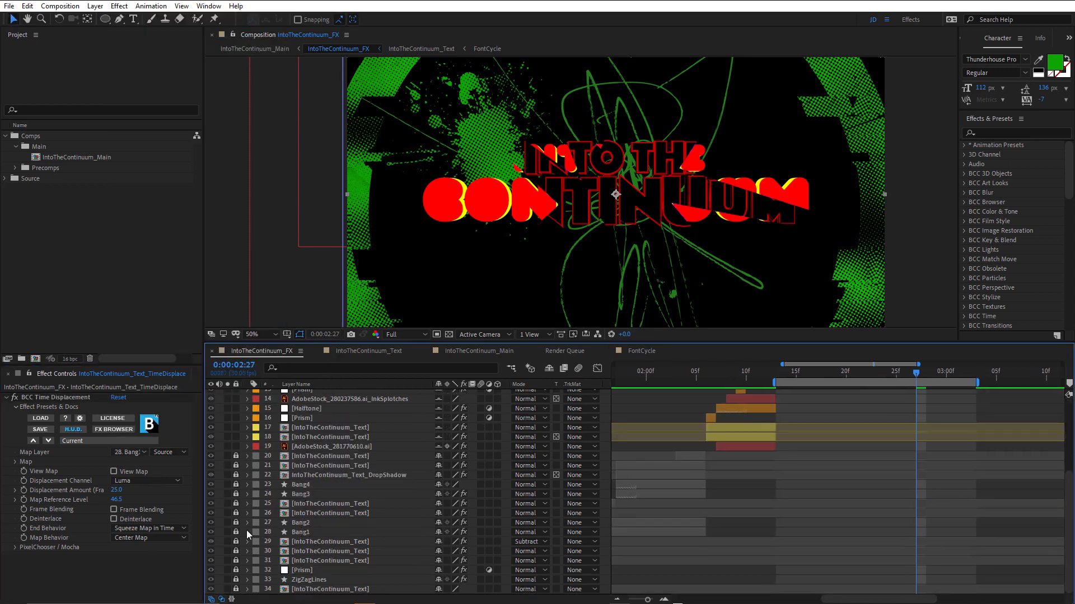
{"action": "left_click", "coordinate": [290, 529]}
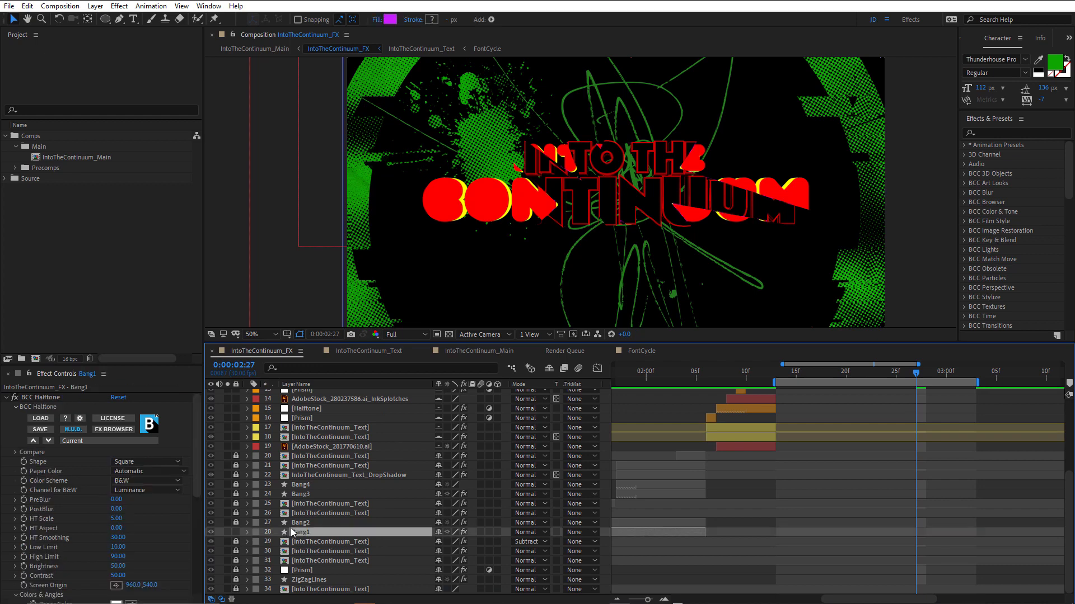
{"action": "left_click", "coordinate": [235, 532]}
{"action": "left_click_drag", "start_coordinate": [420, 557], "coordinate": [420, 558]}
Step: Select the IntoTheContinuum_Text_TimeDisplace layer, preview the time-displaced title in an enlarged viewer, and restore the full workspace
{"action": "scroll", "coordinate": [421, 558], "scroll_direction": "up", "scroll_amount": 5}
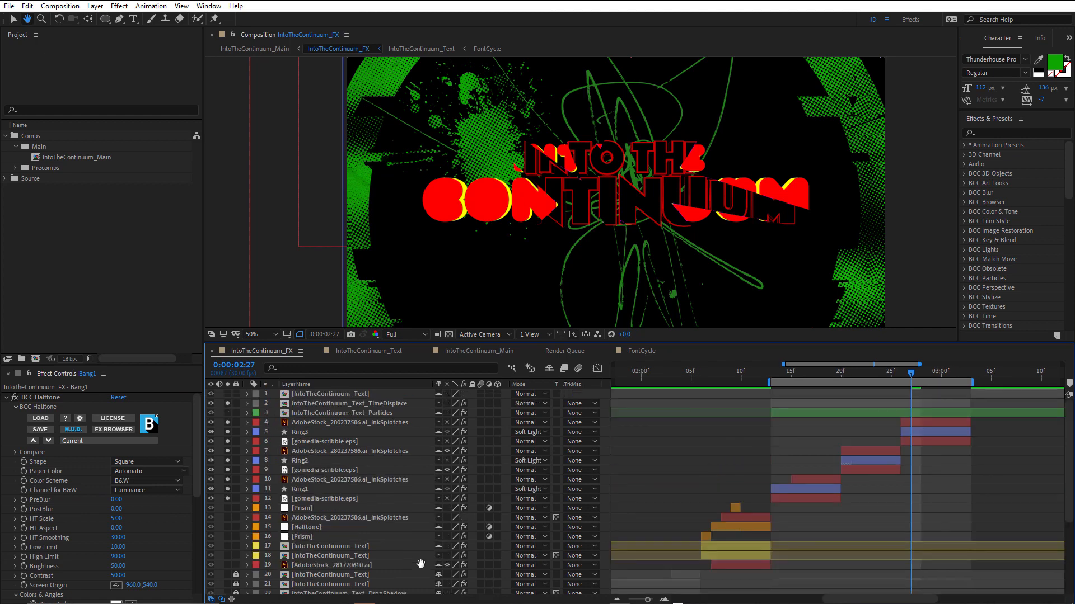
{"action": "left_click", "coordinate": [327, 404]}
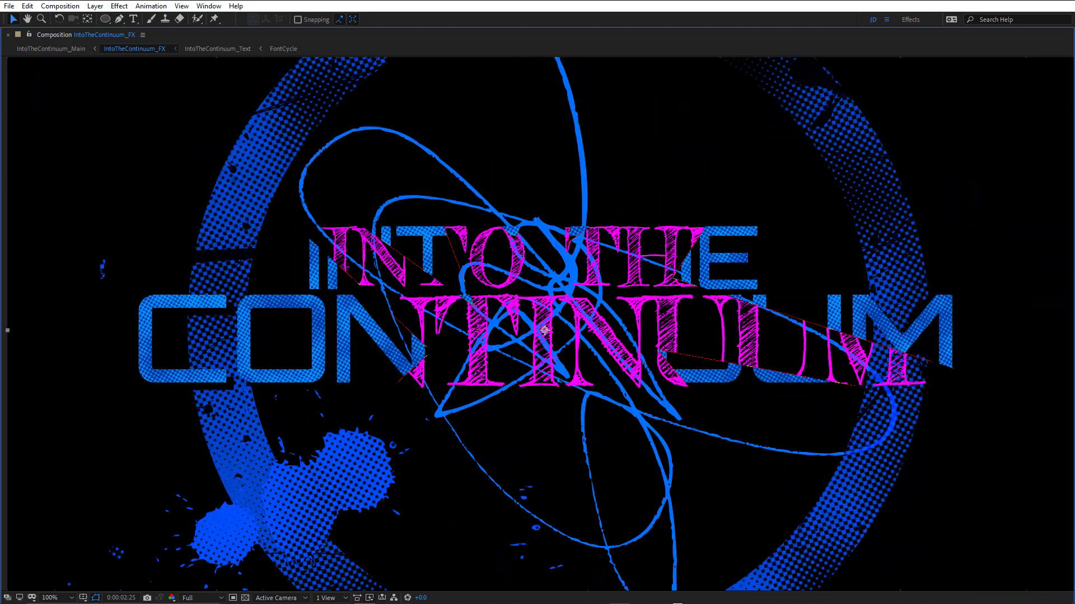
{"action": "key", "text": "grave"}
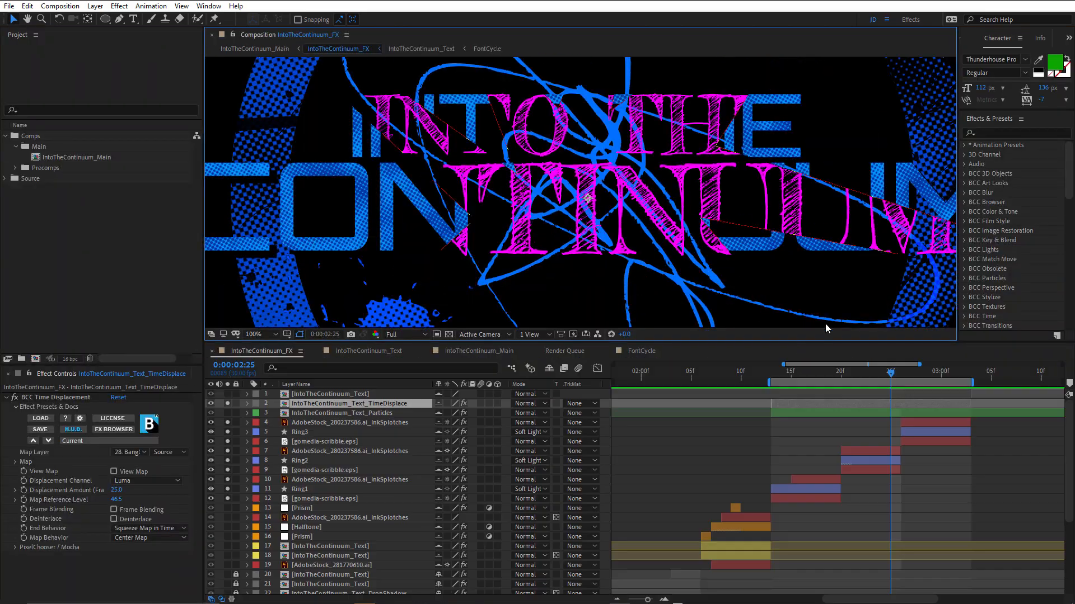
Step: Open FontCycle from the time-displaced text layer at 0:00:02:27 and reveal the INTO THE CONTINUUM 4 layer's modified properties and Animator 1 colors
{"action": "left_click", "coordinate": [908, 374]}
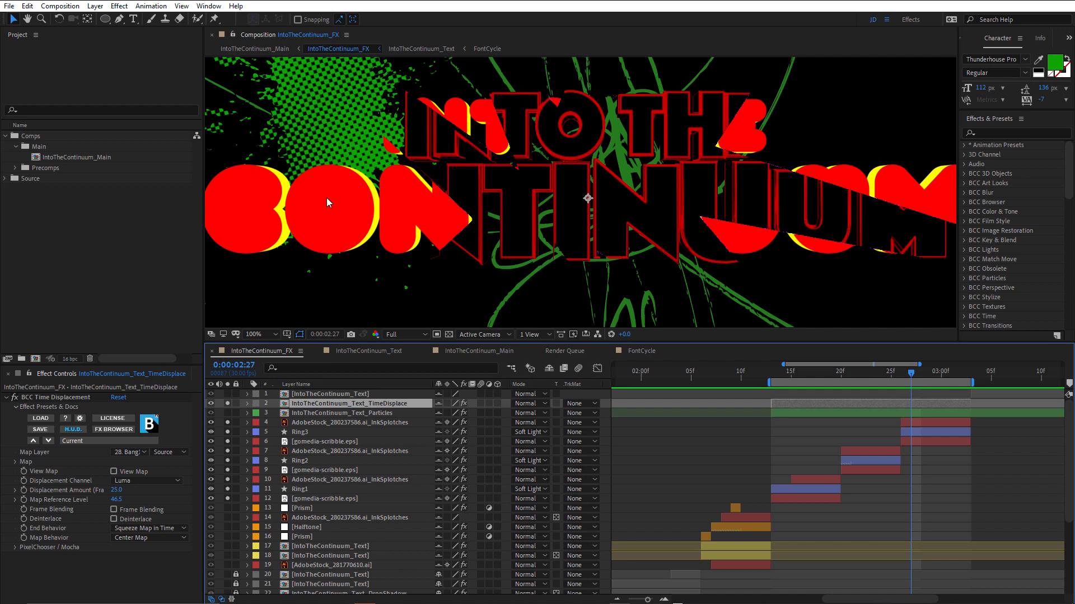
{"action": "double_click", "coordinate": [312, 406]}
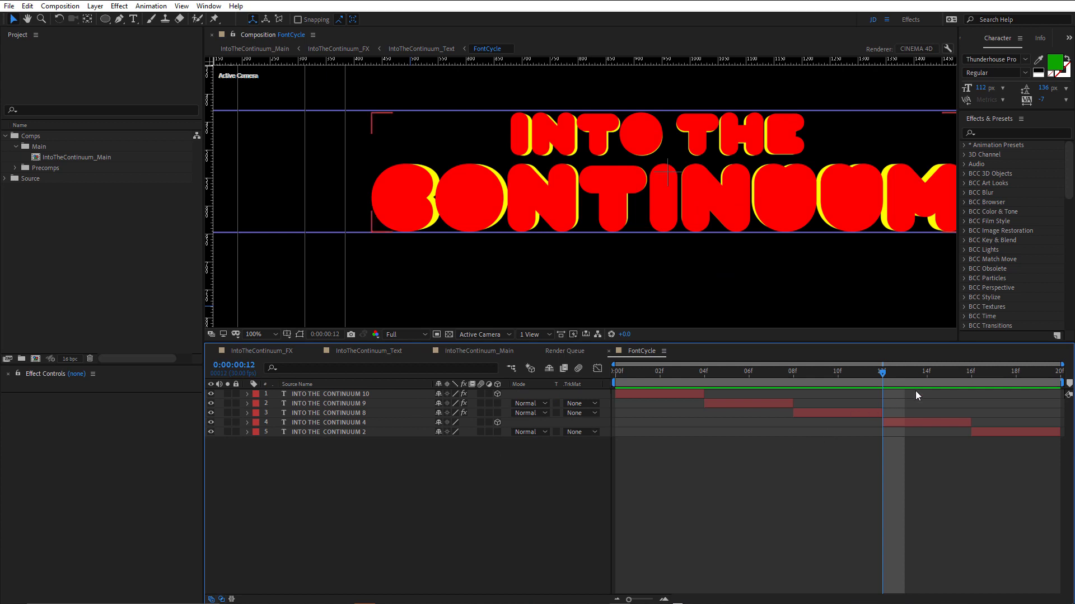
{"action": "left_click", "coordinate": [908, 422]}
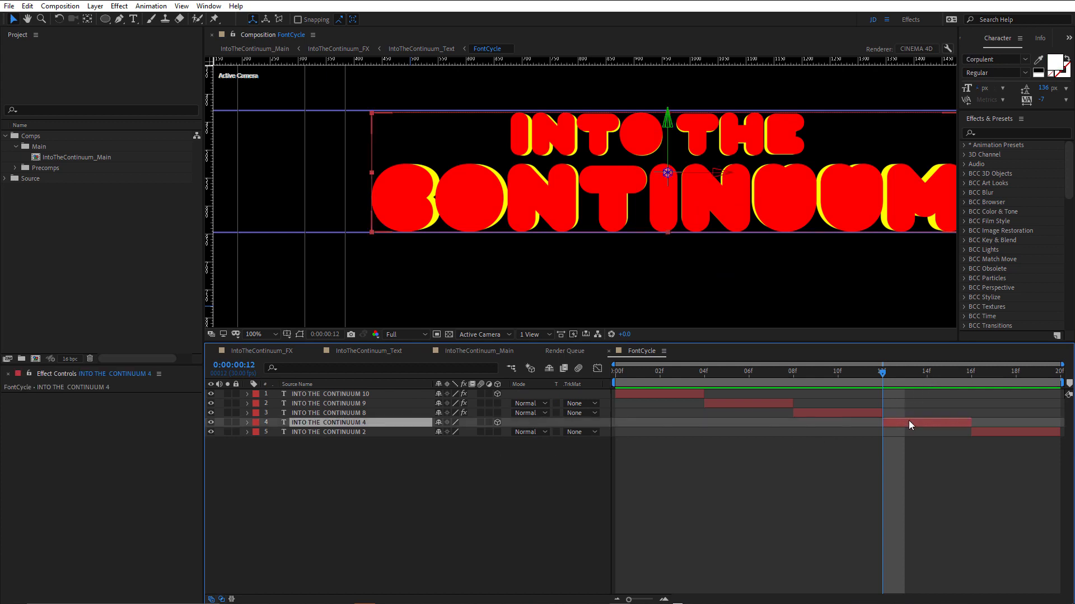
{"action": "left_click", "coordinate": [908, 376]}
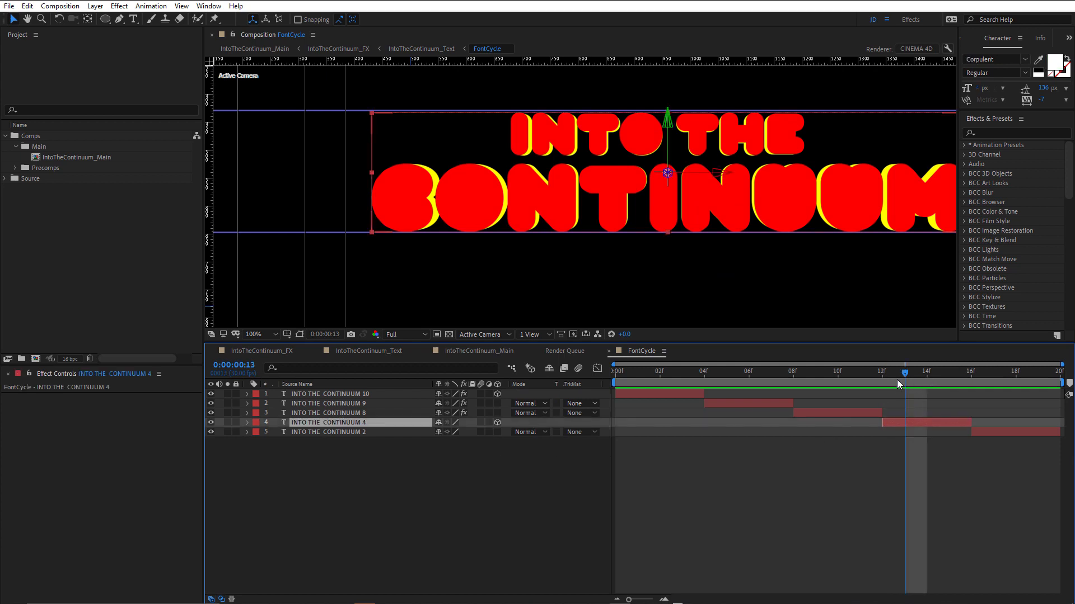
{"action": "key", "text": "u"}
{"action": "key", "text": "u"}
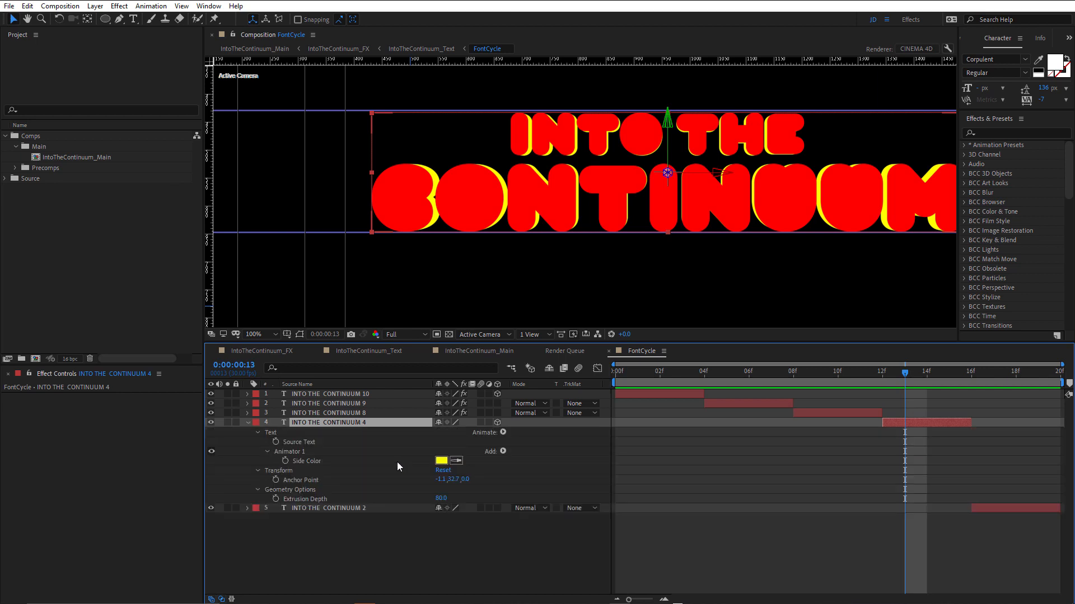
{"action": "left_click", "coordinate": [286, 451]}
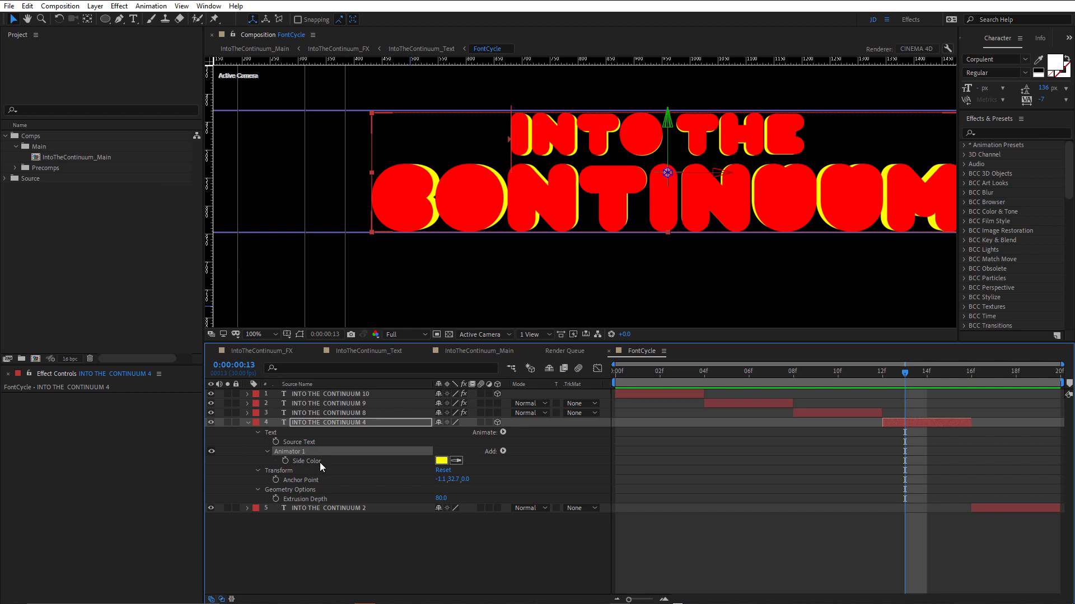
{"action": "left_click", "coordinate": [267, 451]}
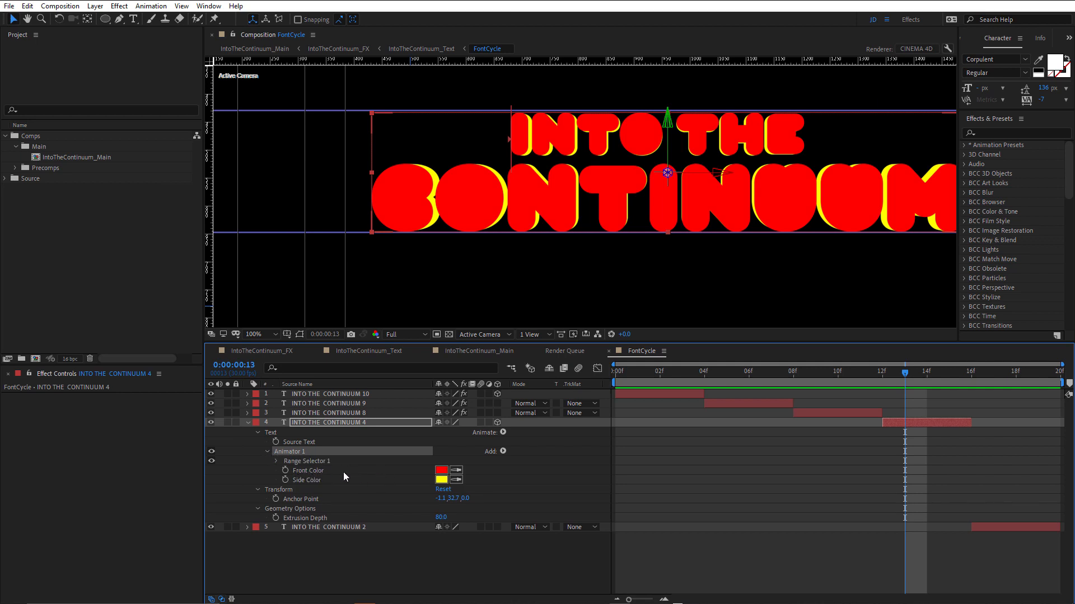
Step: Swap the INTO THE CONTINUUM 4 animator colors to a yellow front and red side, sampling from a temporary duplicate layer and deleting it
{"action": "left_click", "coordinate": [324, 423]}
{"action": "key", "text": "ctrl+d"}
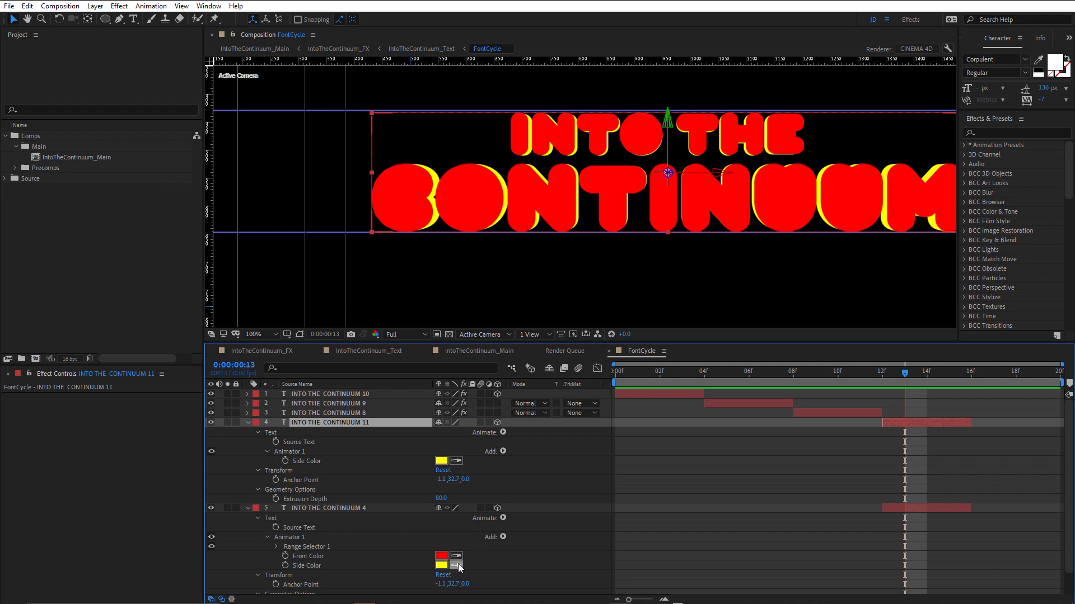
{"action": "left_click_drag", "start_coordinate": [459, 568], "coordinate": [444, 555]}
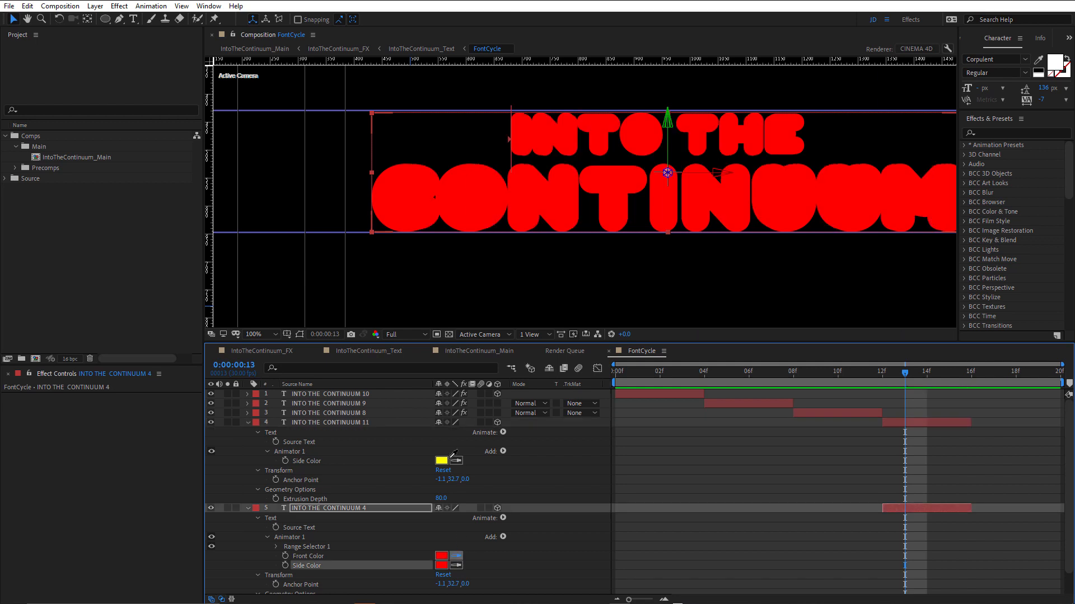
{"action": "left_click_drag", "start_coordinate": [446, 458], "coordinate": [446, 458]}
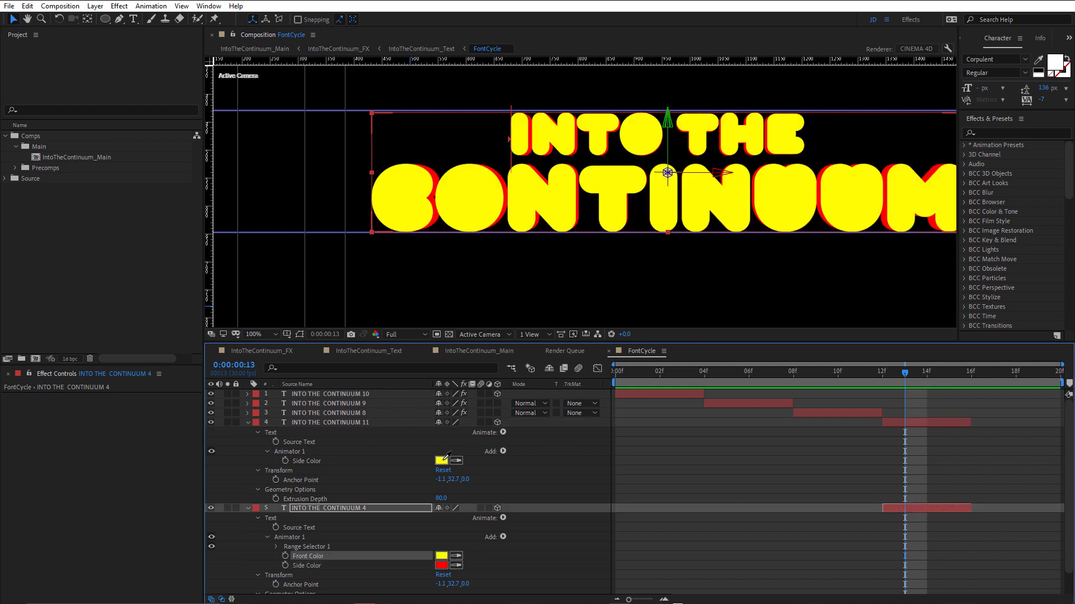
{"action": "left_click", "coordinate": [306, 422]}
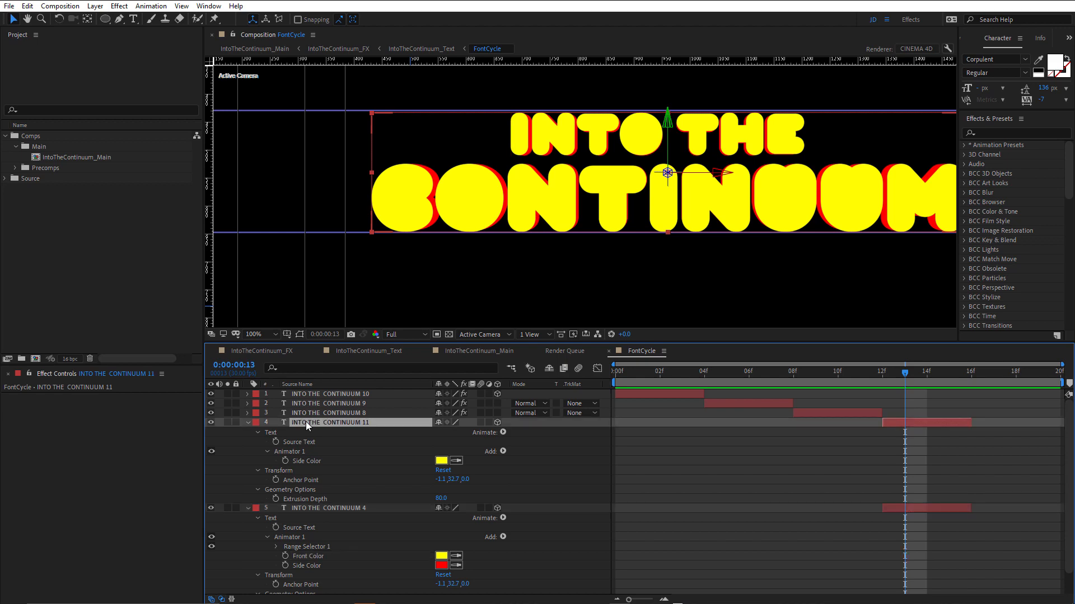
{"action": "key", "text": "Delete"}
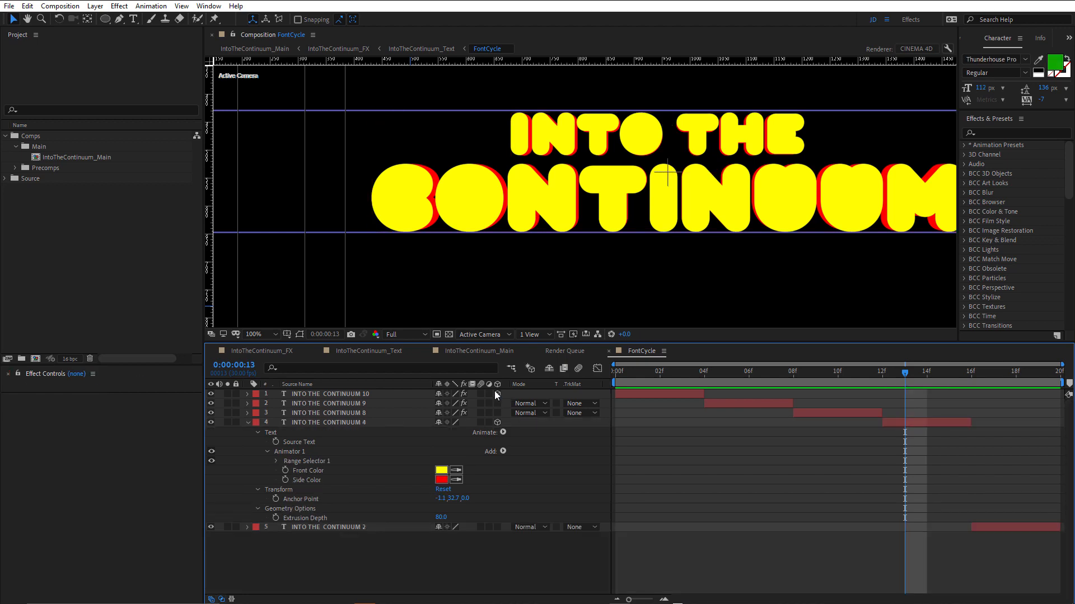
Step: Return to the IntoTheContinuum_FX composition at 0:00:02:28 and purge all memory and disk cache
{"action": "left_click", "coordinate": [290, 354]}
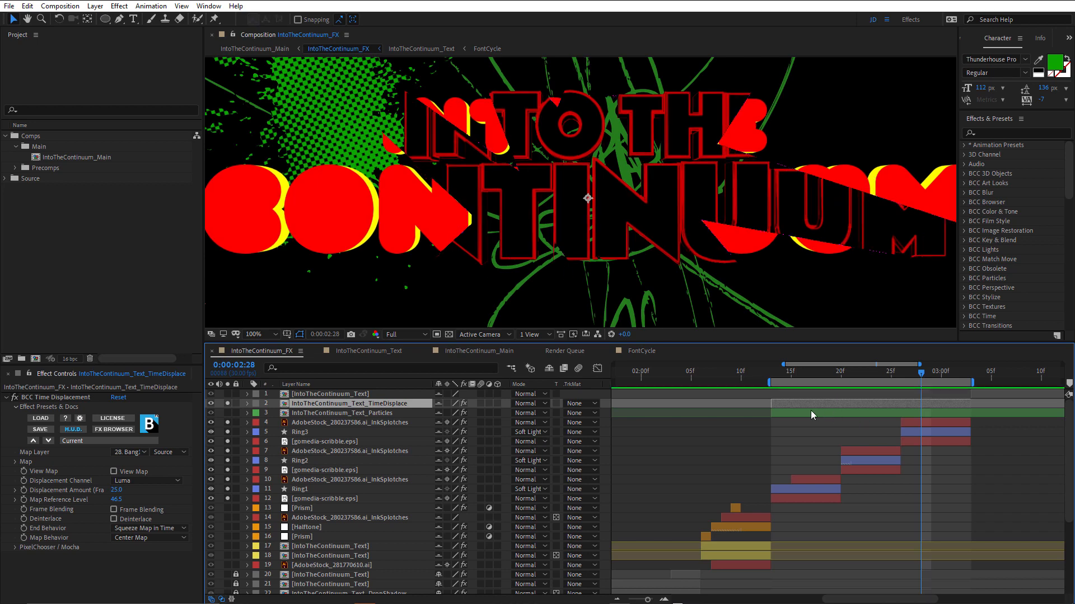
{"action": "left_click_drag", "start_coordinate": [914, 372], "coordinate": [922, 372]}
{"action": "left_click", "coordinate": [28, 6]}
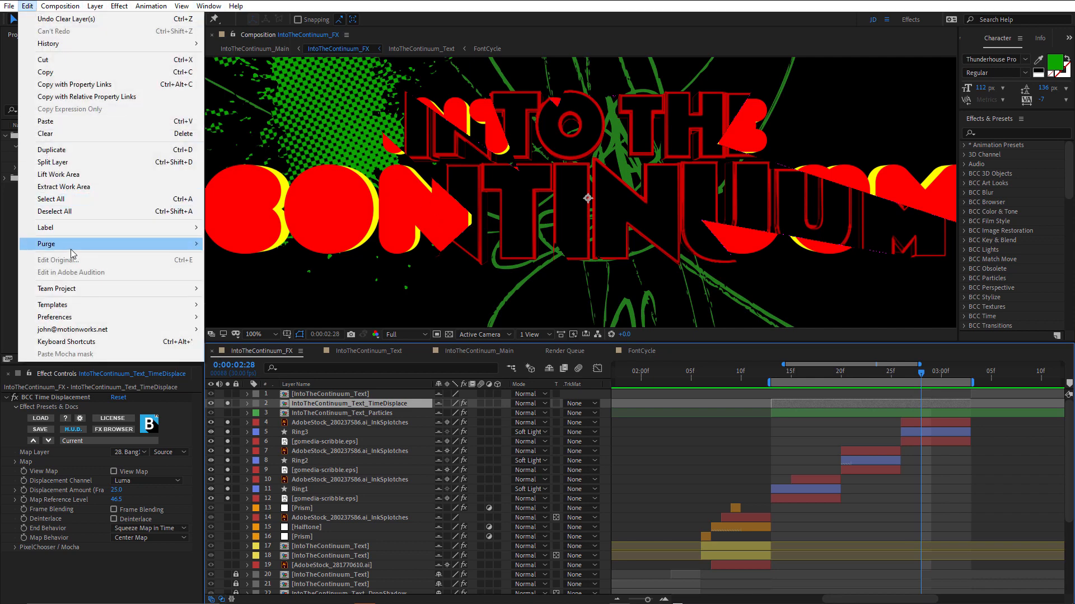
{"action": "mouse_move", "coordinate": [71, 246]}
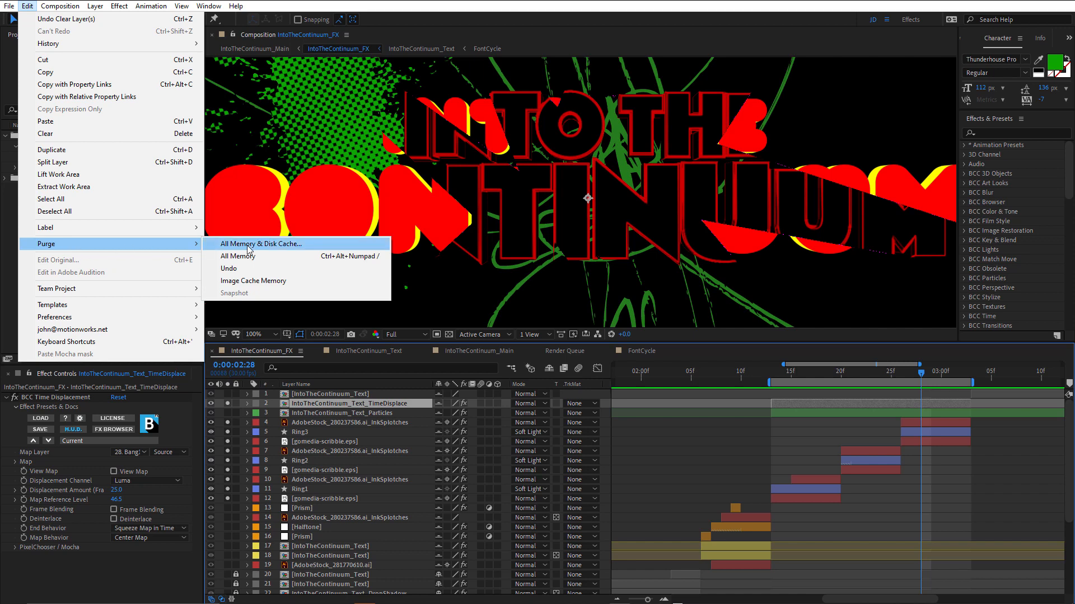
{"action": "left_click", "coordinate": [274, 246]}
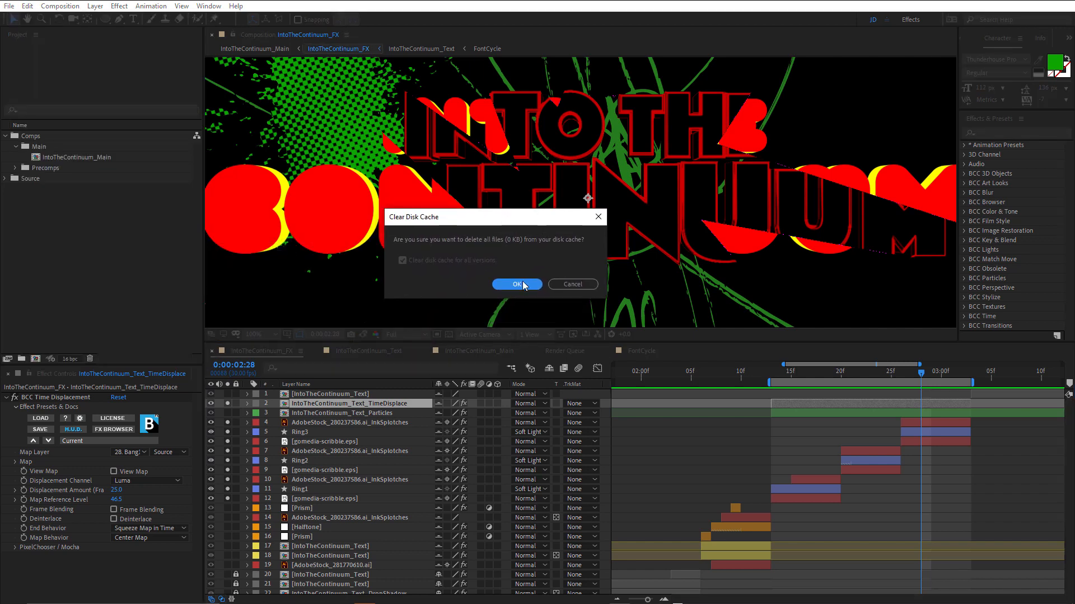
{"action": "left_click", "coordinate": [523, 285]}
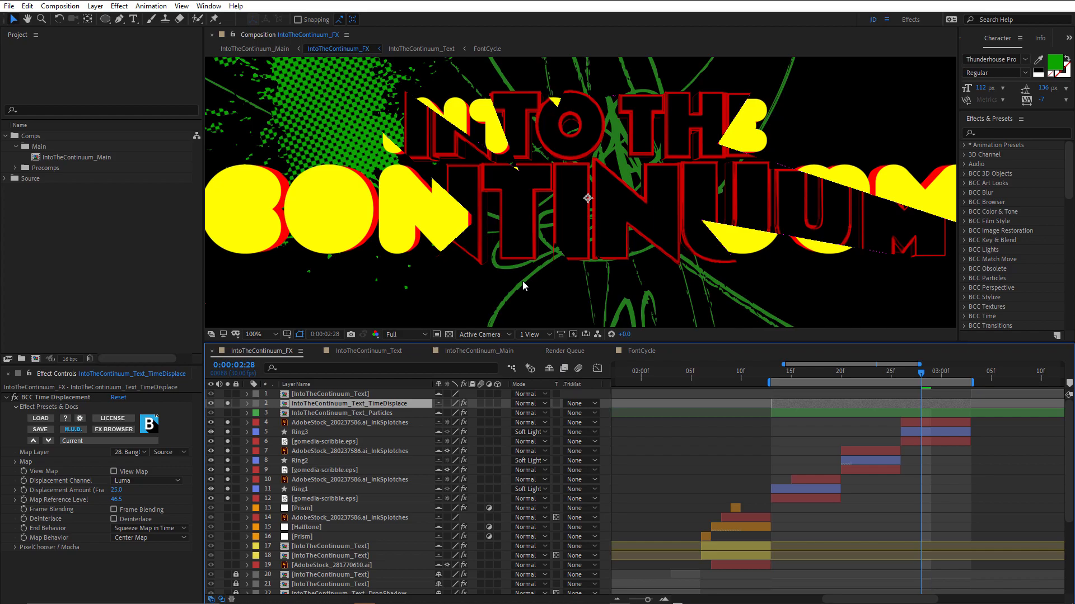
Step: Preview the recolored title animation in an enlarged viewer and restore the full workspace
{"action": "key", "text": "grave"}
{"action": "key", "text": "space"}
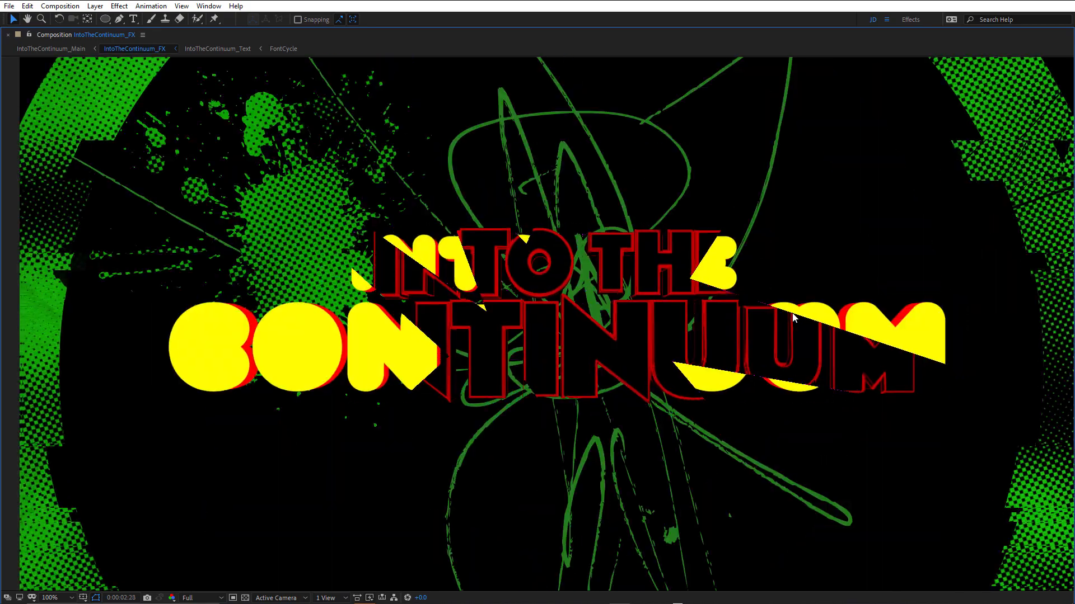
{"action": "key", "text": "grave"}
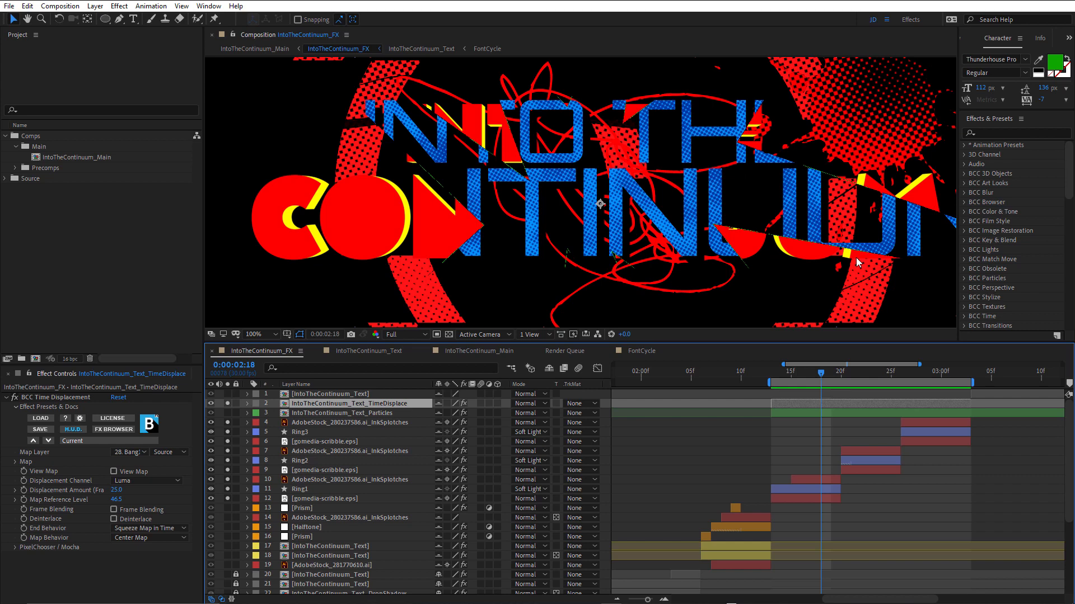
Step: Isolate the IntoTheContinuum_Text_Particles layer by soloing it and unsoloing all the other layers
{"action": "left_click", "coordinate": [228, 413]}
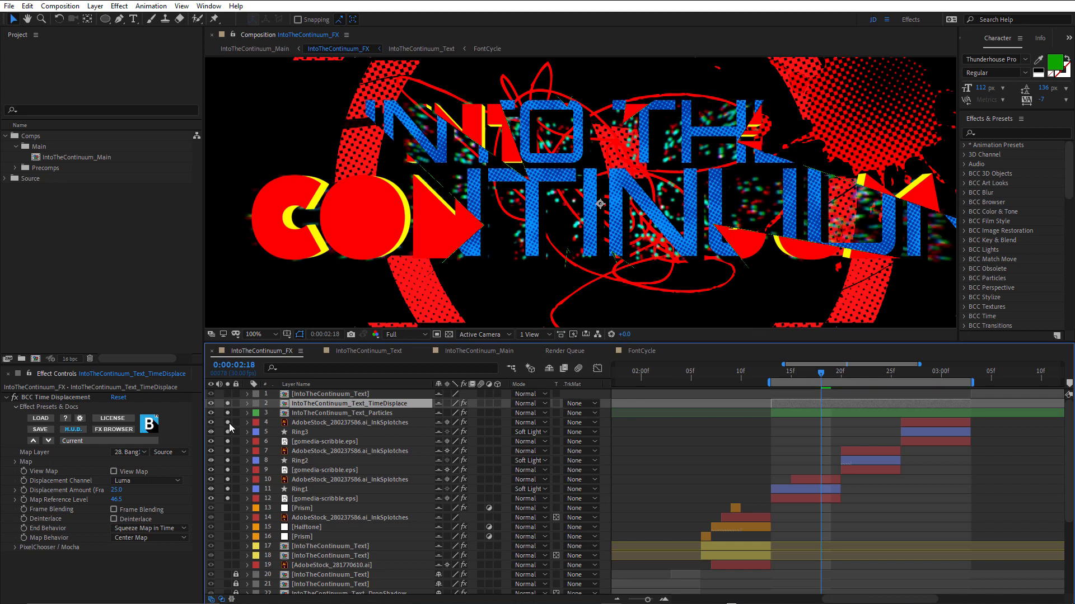
{"action": "left_click", "coordinate": [228, 498]}
{"action": "left_click", "coordinate": [228, 403]}
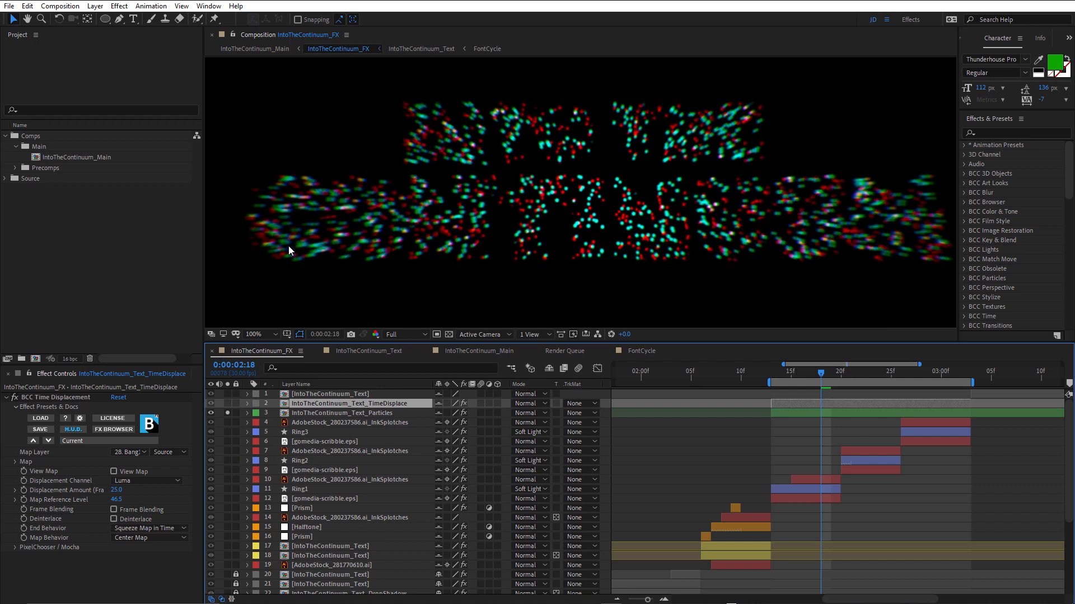
Step: Select the IntoTheContinuum_Text_Particles layer and compare it with its effects turned off and back on
{"action": "left_click", "coordinate": [317, 413]}
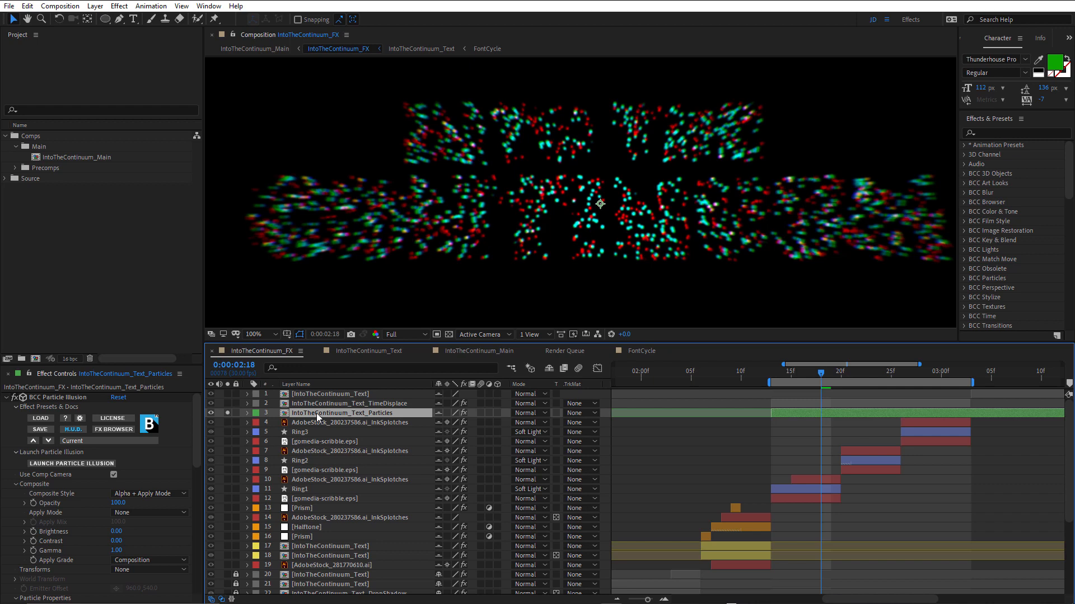
{"action": "left_click", "coordinate": [465, 412]}
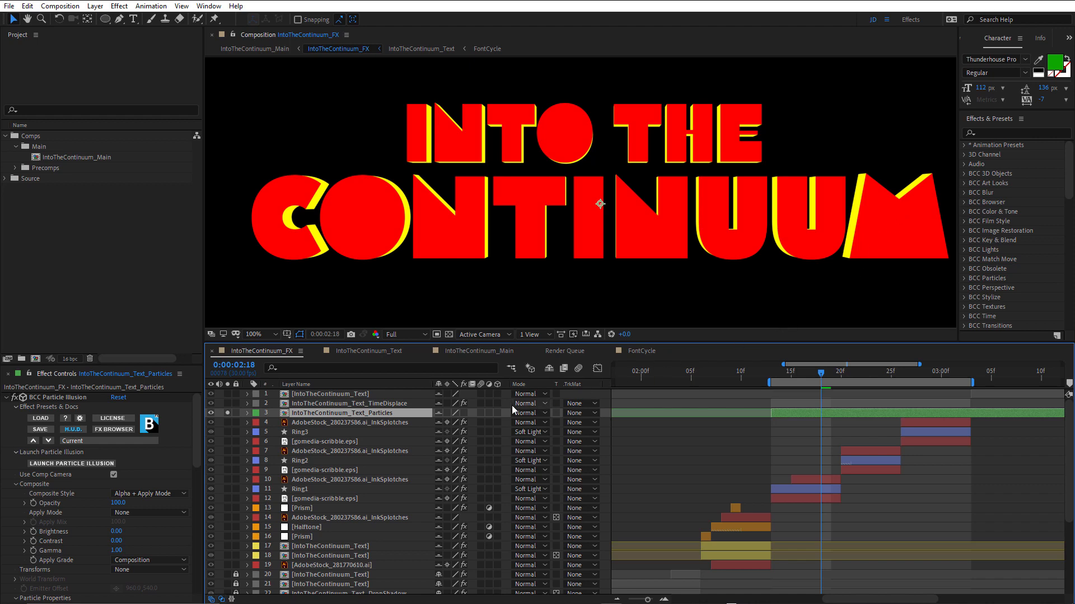
{"action": "left_click", "coordinate": [464, 414]}
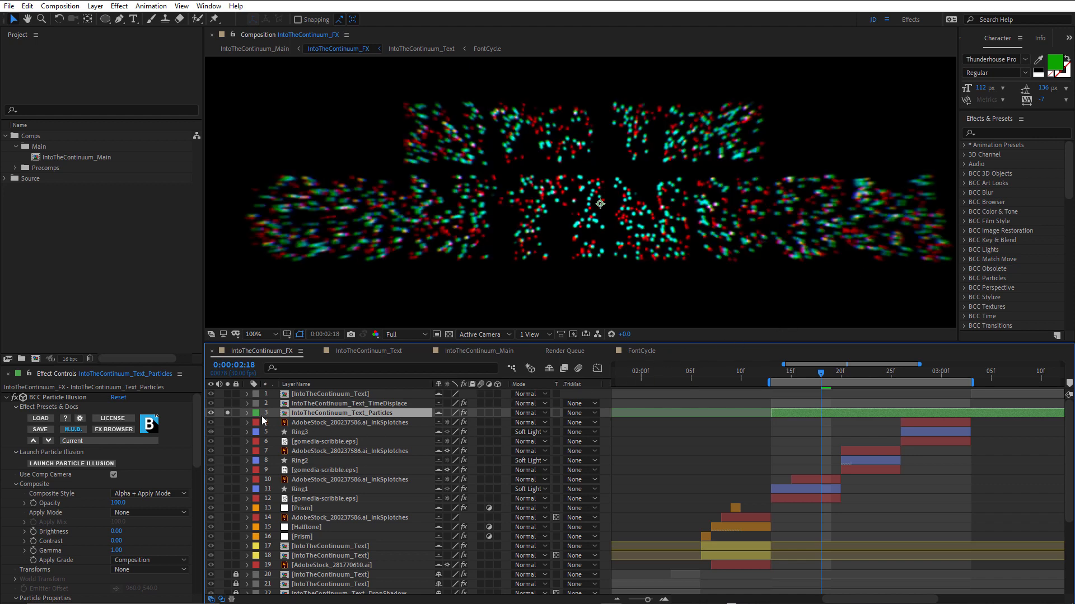
Step: Launch Particle Illusion from the particles layer's BCC Particle Illusion effect and search the emitter library for "logo"
{"action": "left_click_drag", "start_coordinate": [163, 367], "coordinate": [162, 253]}
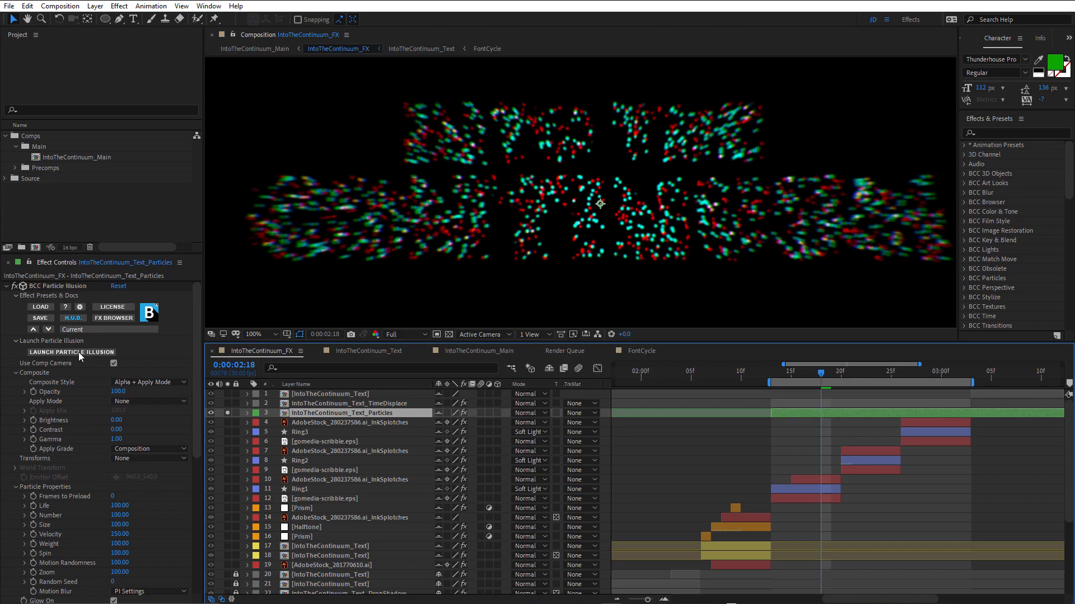
{"action": "left_click", "coordinate": [78, 351]}
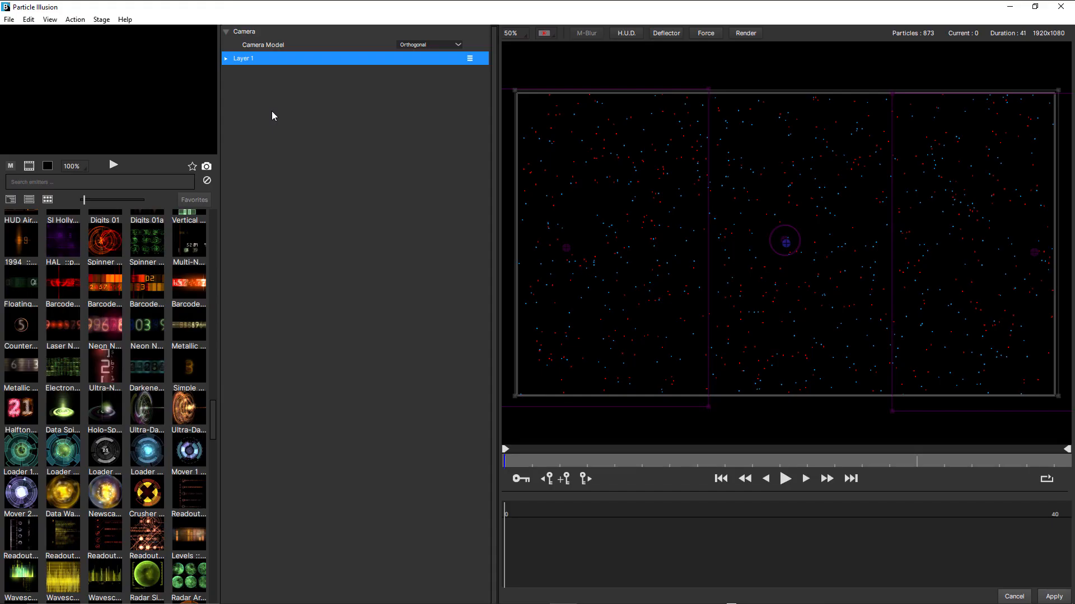
{"action": "left_click", "coordinate": [70, 179]}
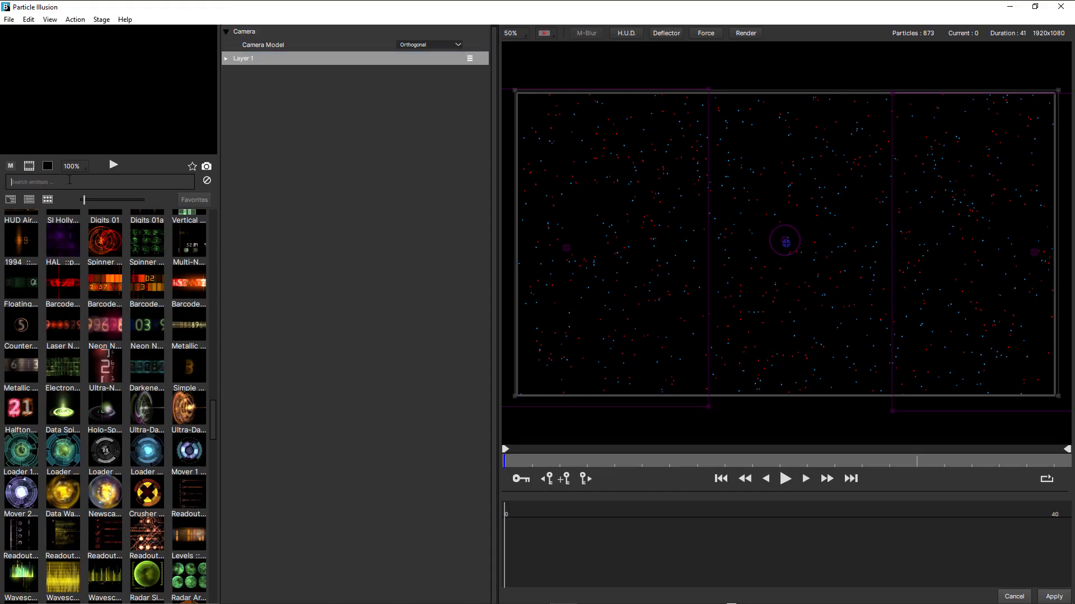
{"action": "type", "text": ";"}
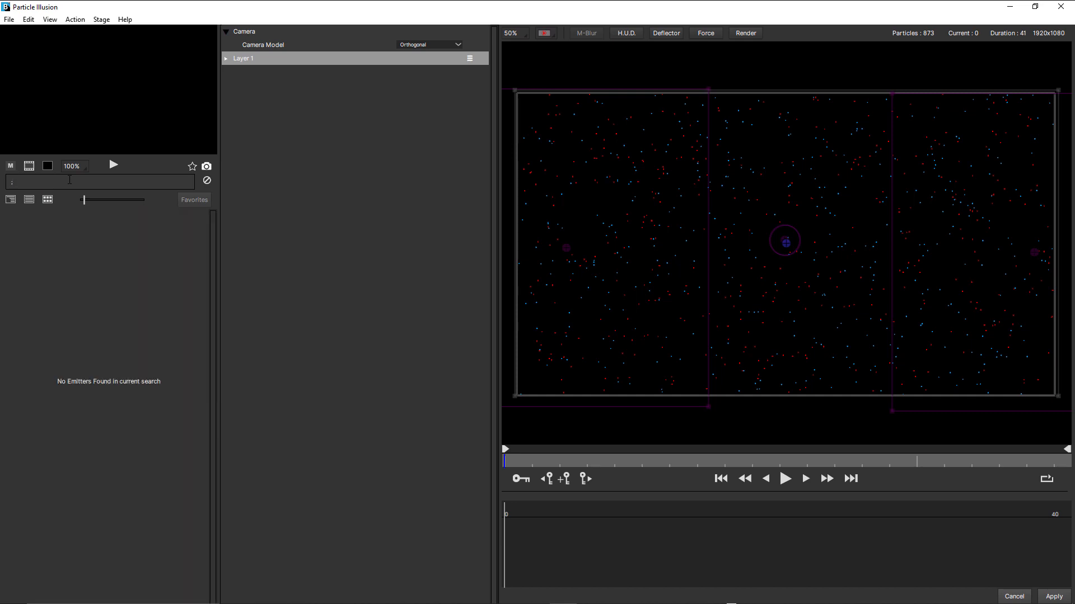
{"action": "key", "text": "BackSpace"}
{"action": "type", "text": "logo"}
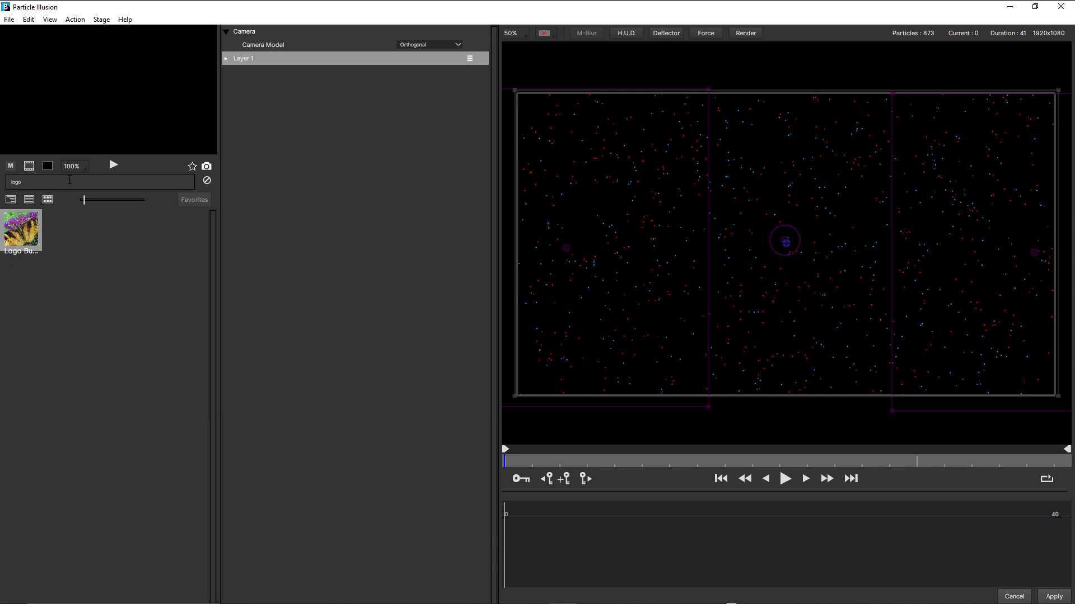
Step: Preview the Logo Burst library emitter's animation and scrub the stage to frame 5 to view the particles on the title
{"action": "left_click", "coordinate": [20, 237]}
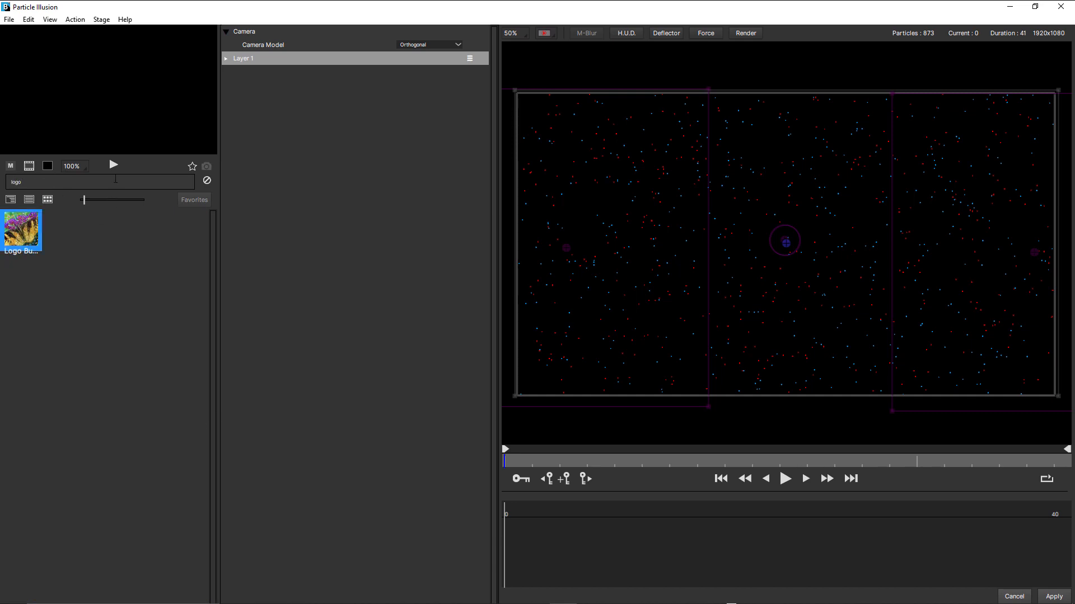
{"action": "left_click", "coordinate": [113, 166]}
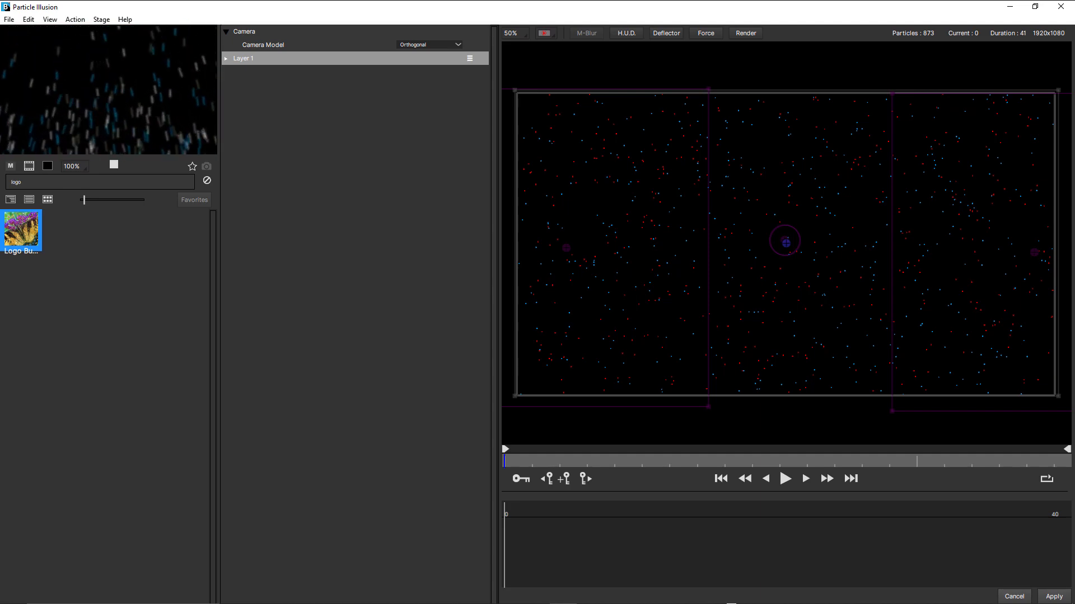
{"action": "left_click", "coordinate": [556, 461]}
{"action": "left_click_drag", "start_coordinate": [628, 471], "coordinate": [577, 463]}
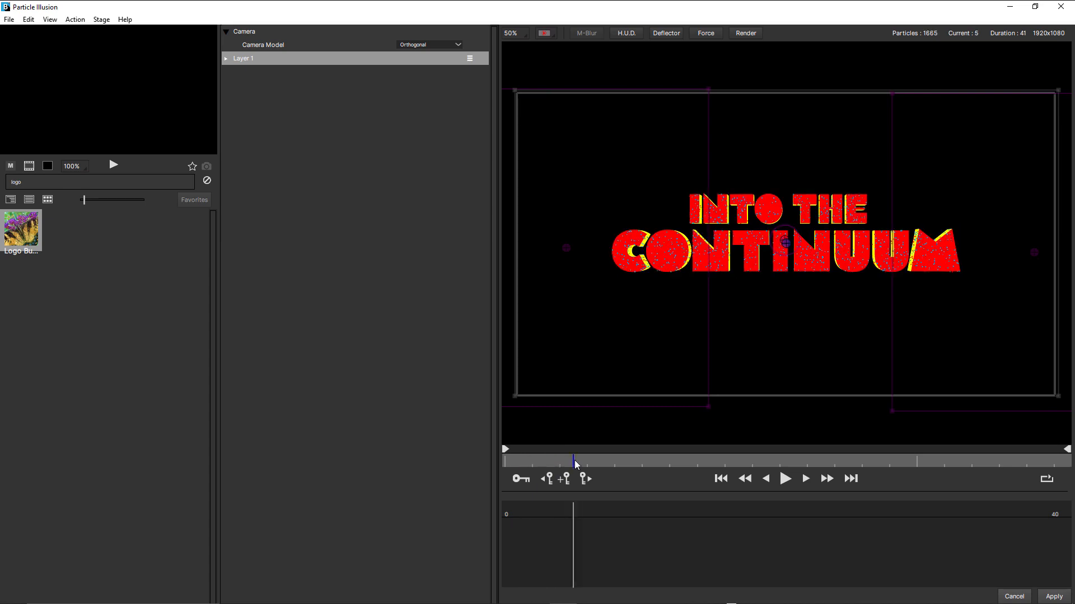
{"action": "left_click", "coordinate": [94, 84]}
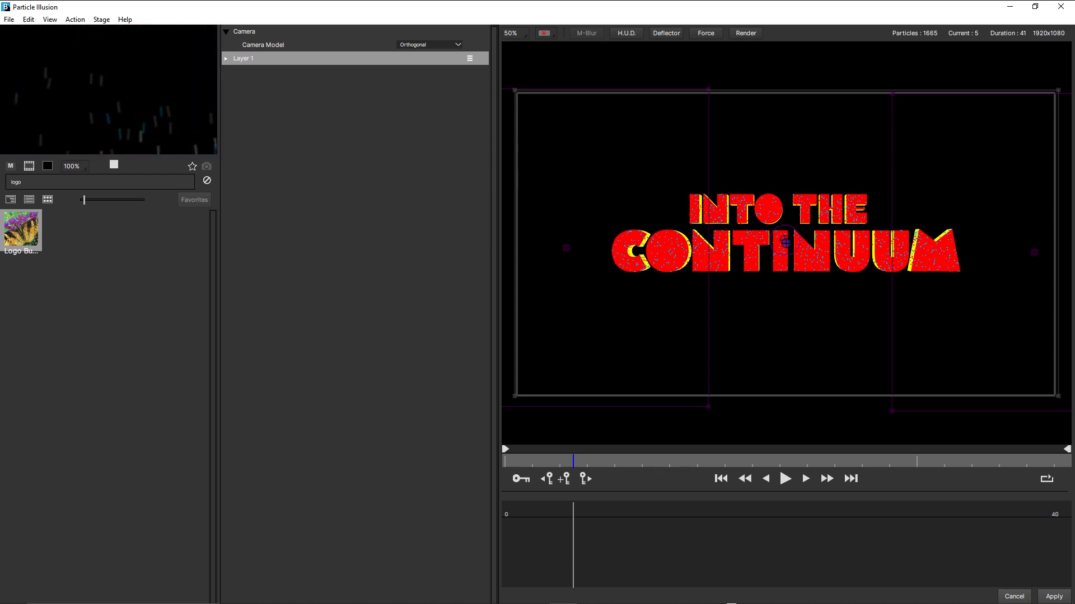
{"action": "left_click", "coordinate": [114, 164]}
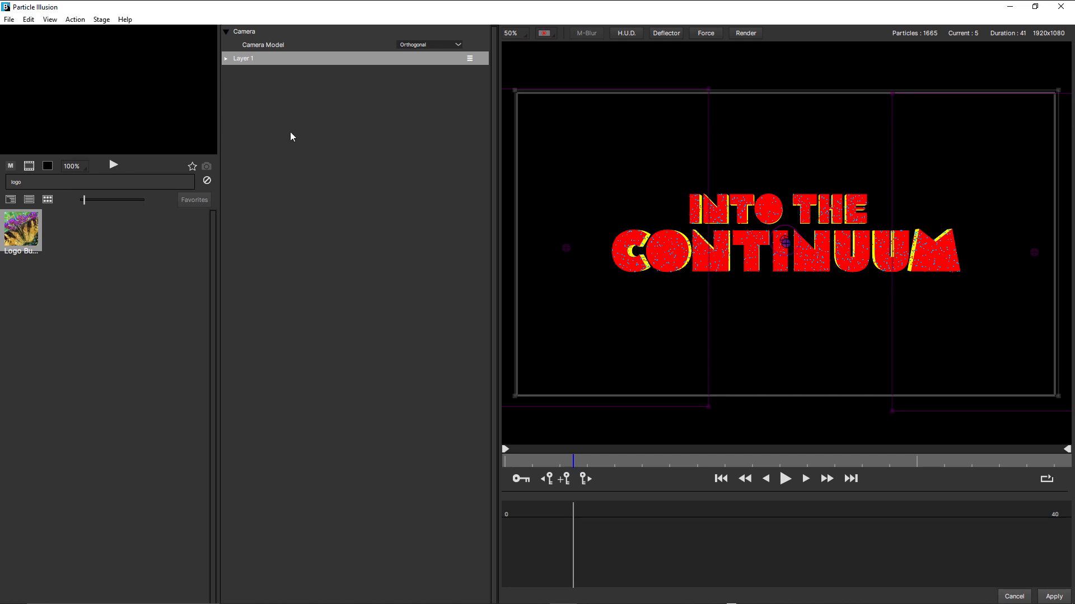
Step: Expand Layer 1, collapse its three forces and open the Logo Burst 01 emitter's properties
{"action": "left_click", "coordinate": [225, 60]}
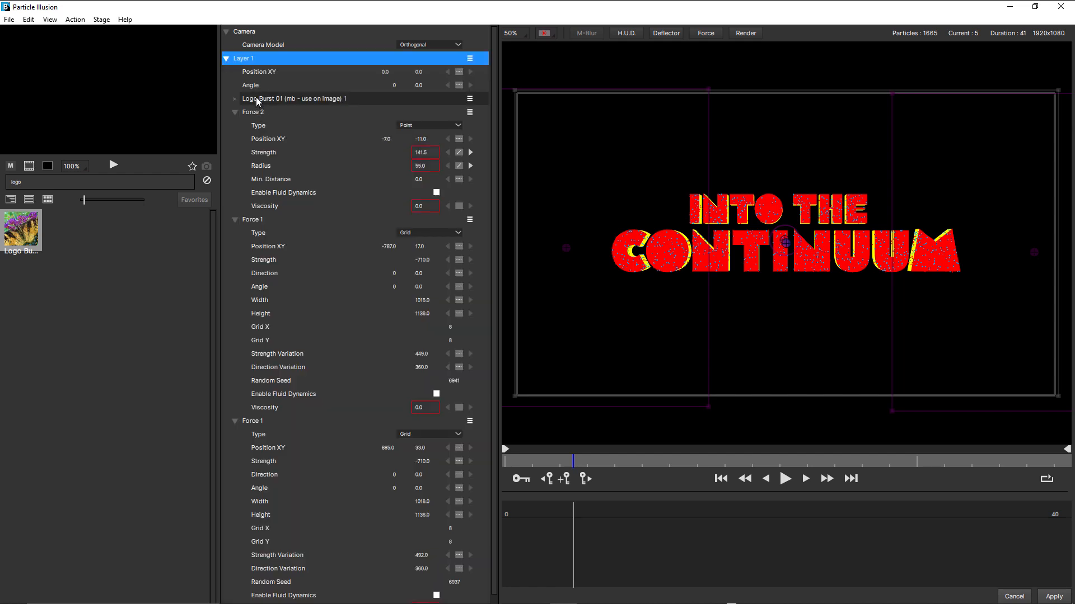
{"action": "left_click", "coordinate": [258, 101]}
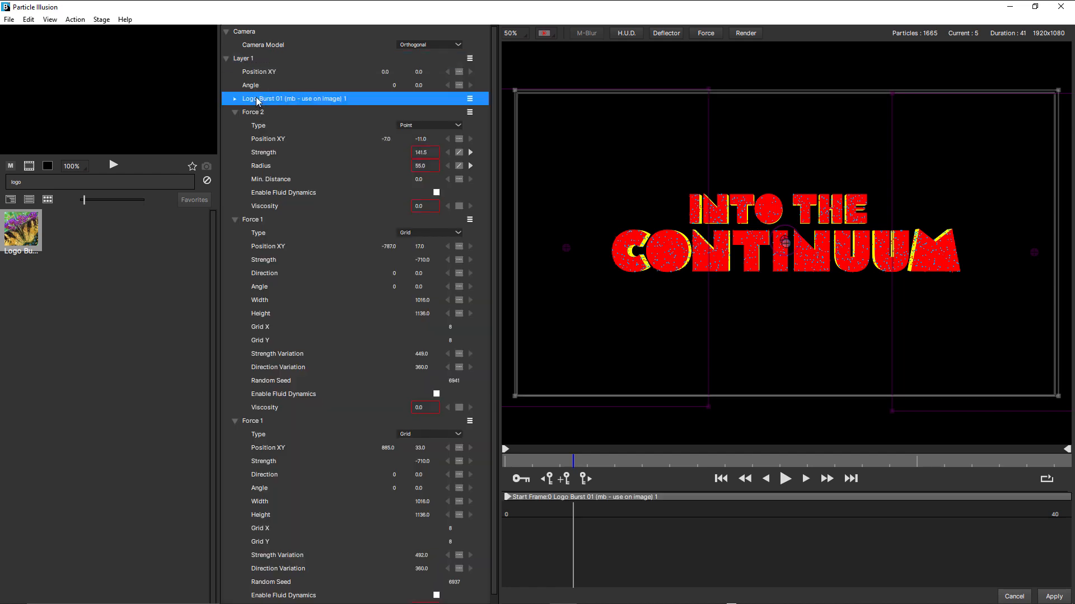
{"action": "left_click", "coordinate": [234, 113]}
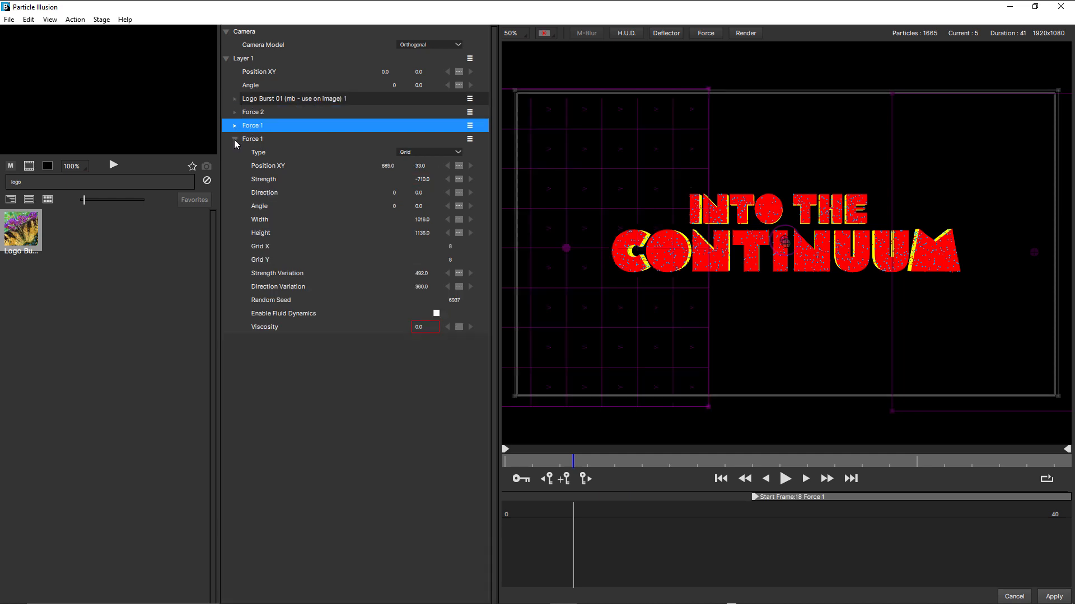
{"action": "left_click", "coordinate": [235, 138]}
{"action": "left_click", "coordinate": [235, 98]}
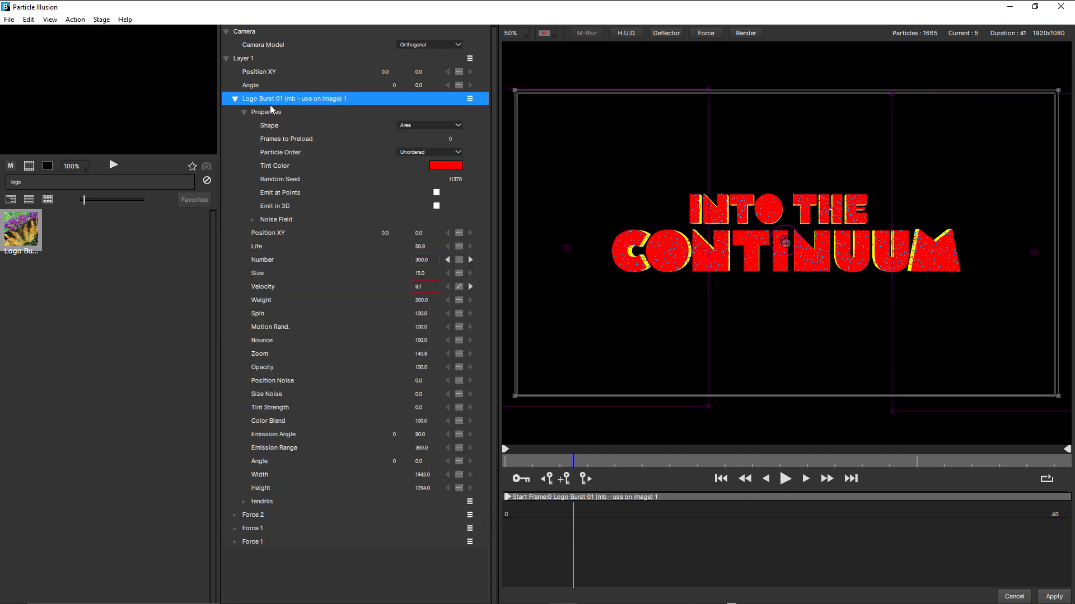
Step: Inspect the Logo Burst emitter's Number curve by stepping through its keyframes at frames 0, 7 and 8
{"action": "left_click", "coordinate": [266, 262]}
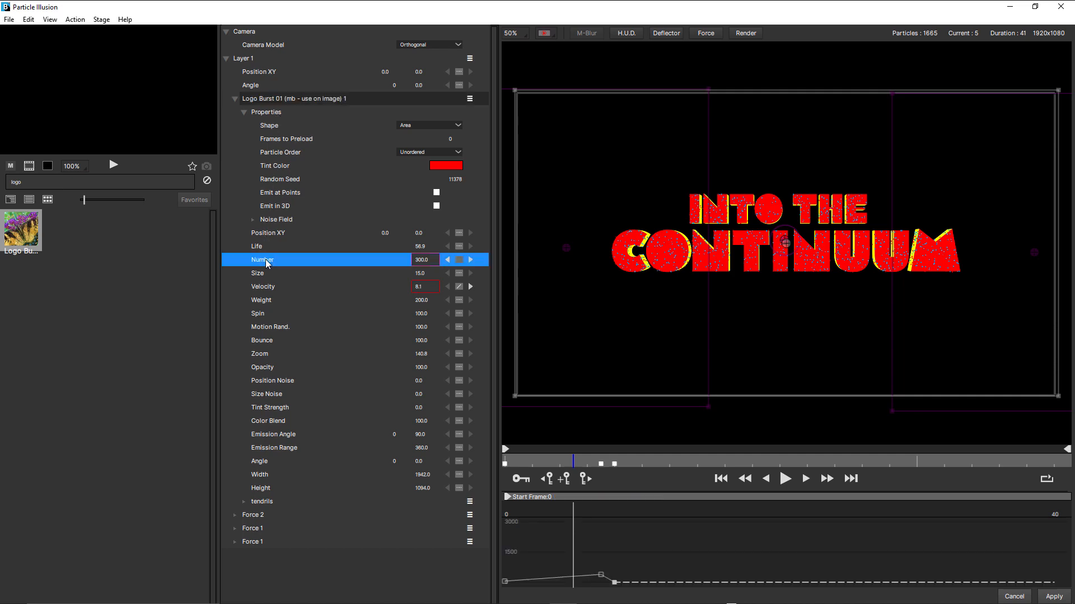
{"action": "left_click_drag", "start_coordinate": [523, 462], "coordinate": [492, 467]}
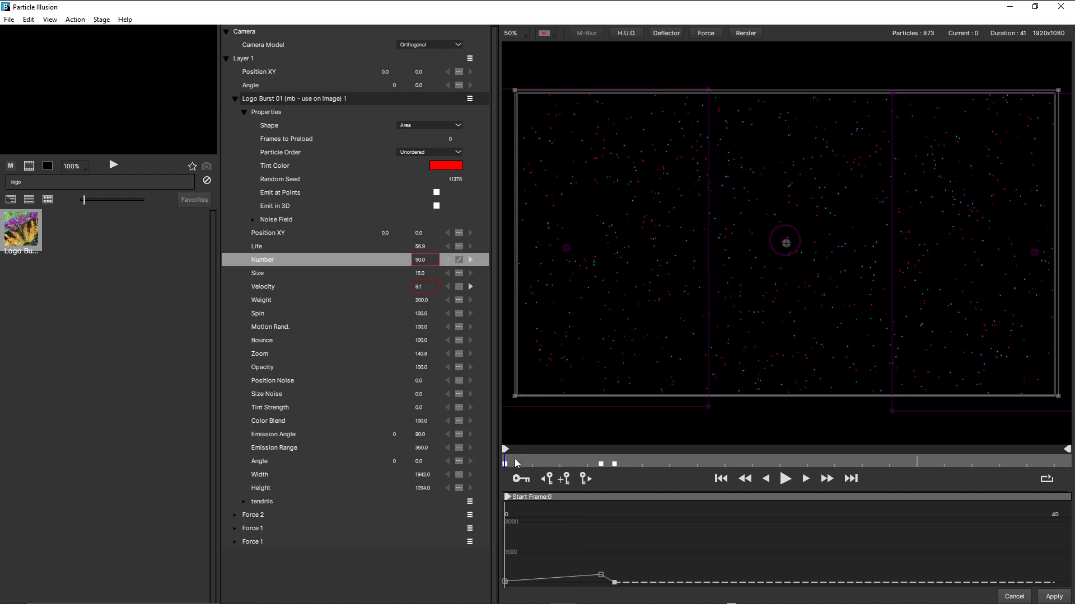
{"action": "left_click_drag", "start_coordinate": [516, 462], "coordinate": [602, 463]}
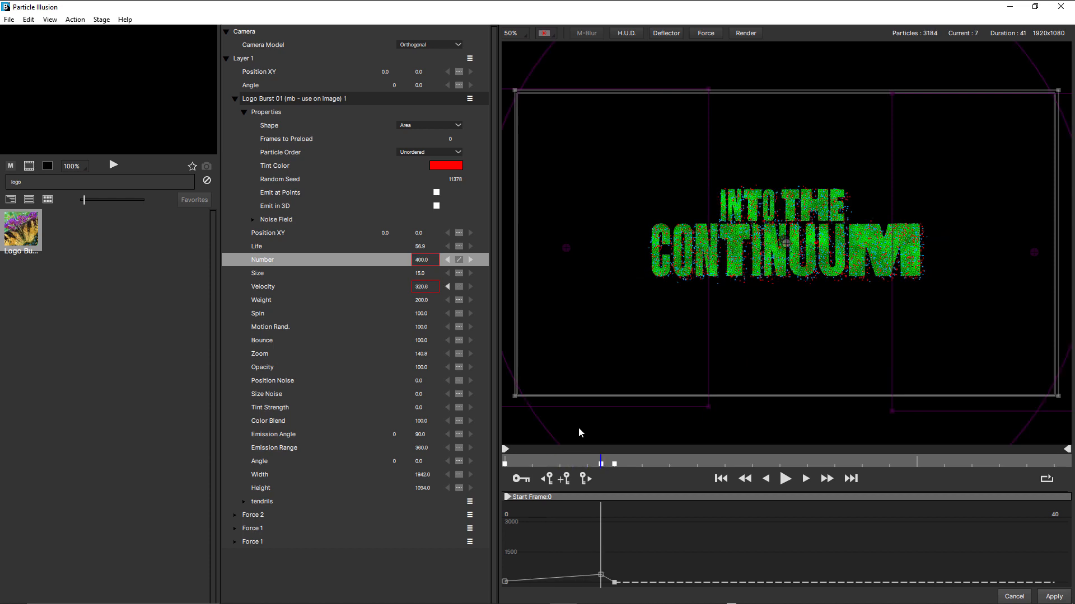
{"action": "left_click", "coordinate": [807, 480]}
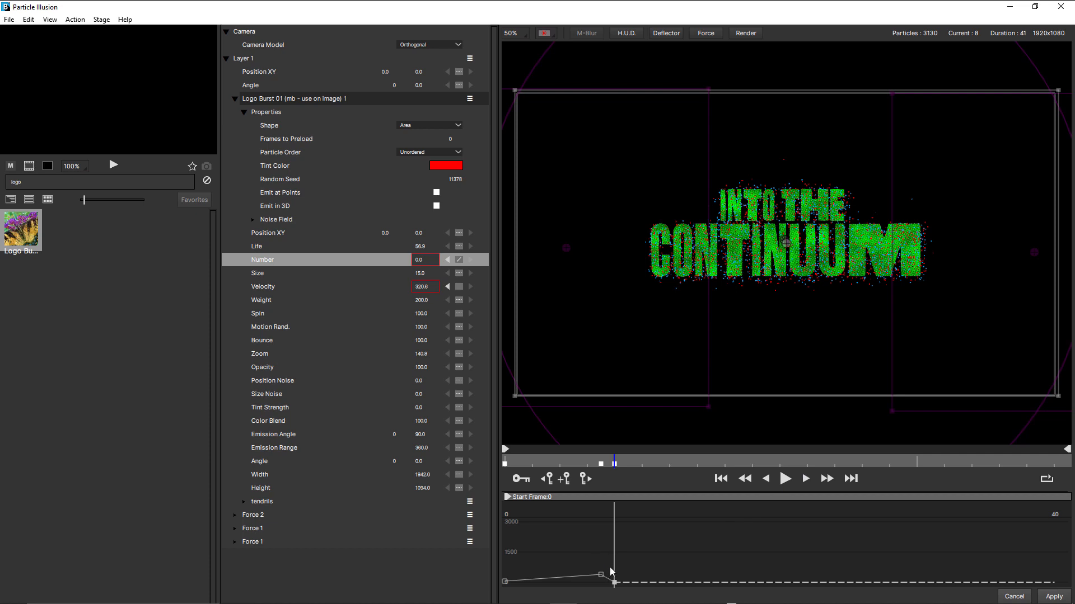
Step: Inspect the emitter's Velocity curve at its keyframes on frames 5 and 6
{"action": "left_click", "coordinate": [269, 288]}
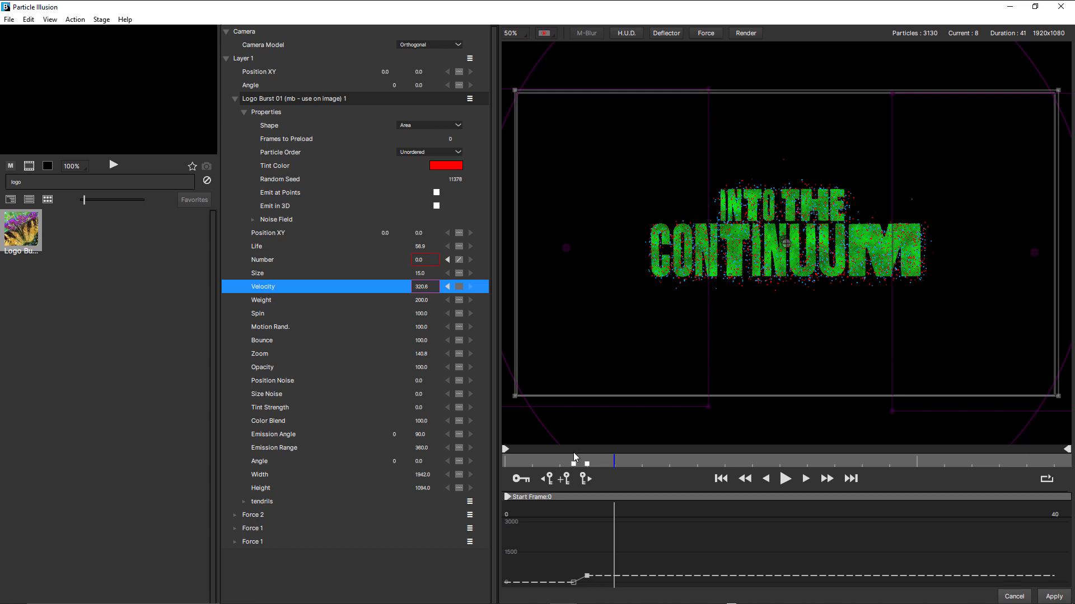
{"action": "left_click", "coordinate": [573, 460]}
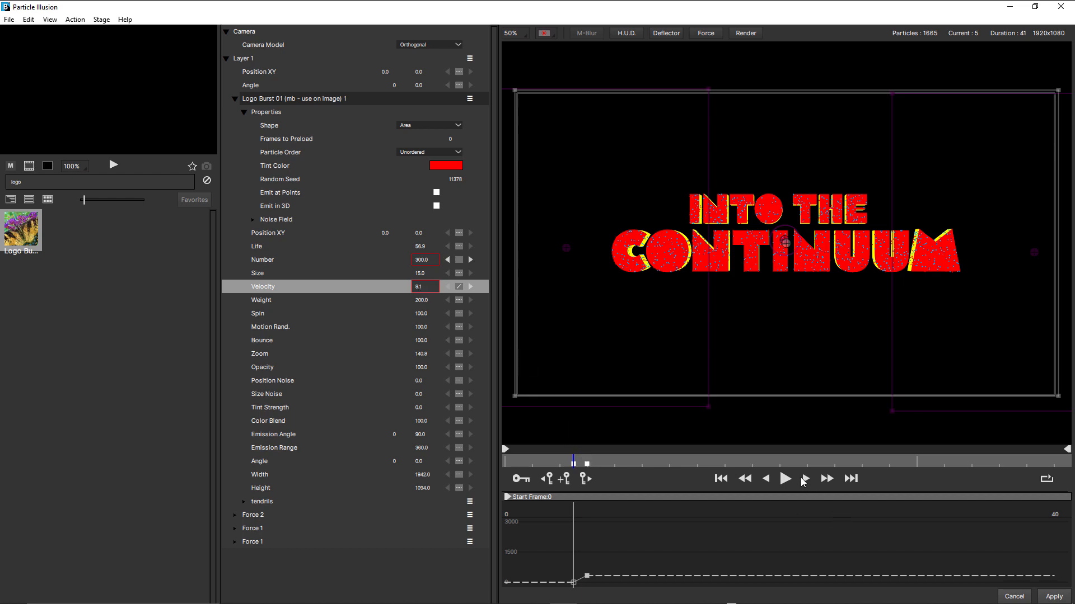
{"action": "left_click", "coordinate": [806, 479]}
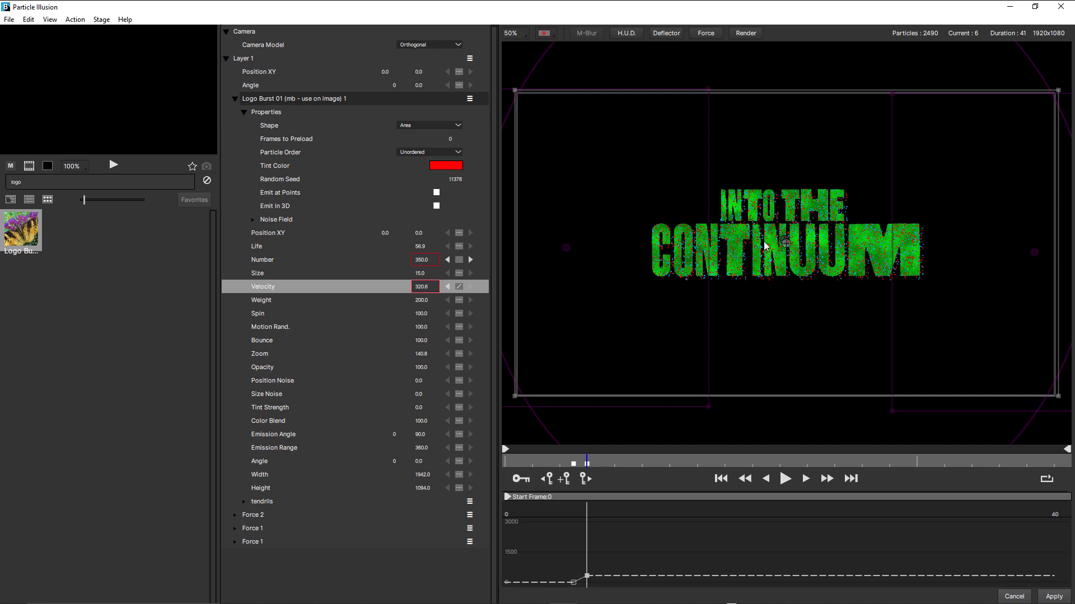
Step: Select Force 2 and play the particle animation from the first frame, stopping it partway through
{"action": "left_click", "coordinate": [261, 515]}
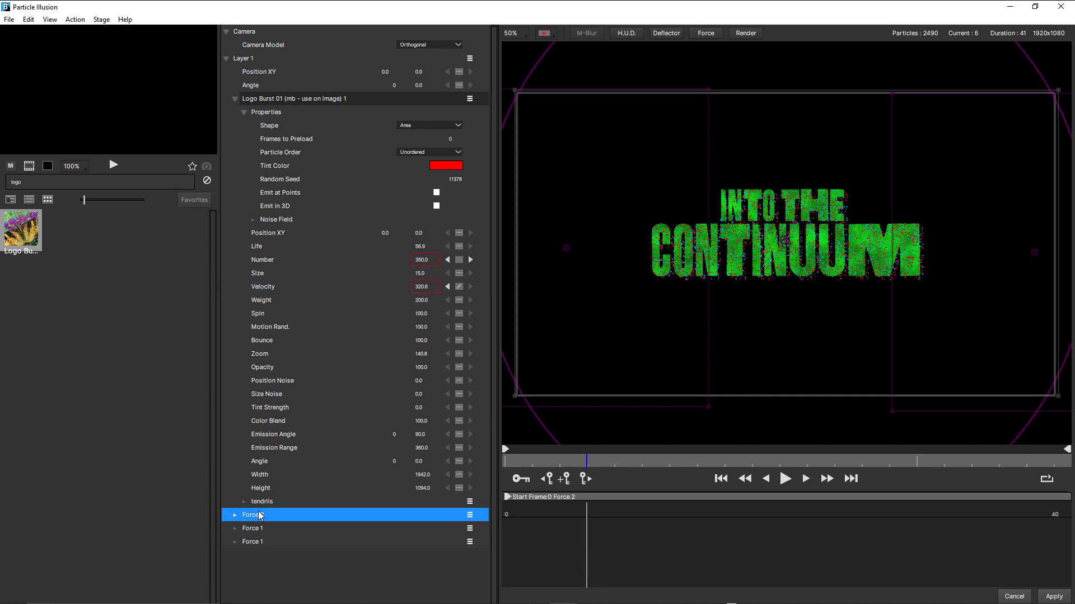
{"action": "left_click", "coordinate": [721, 479]}
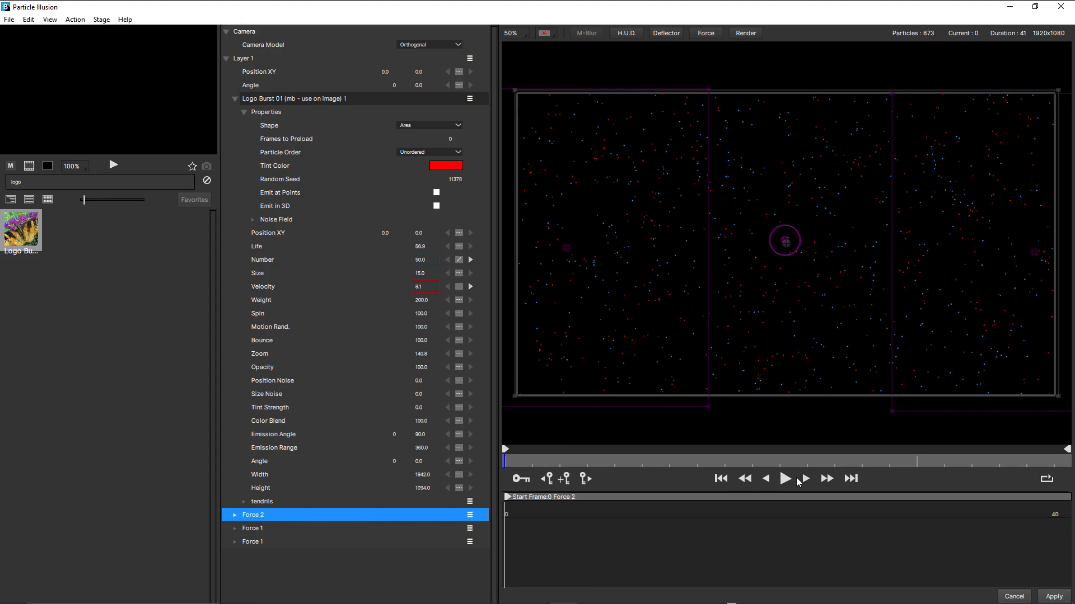
{"action": "left_click", "coordinate": [785, 479]}
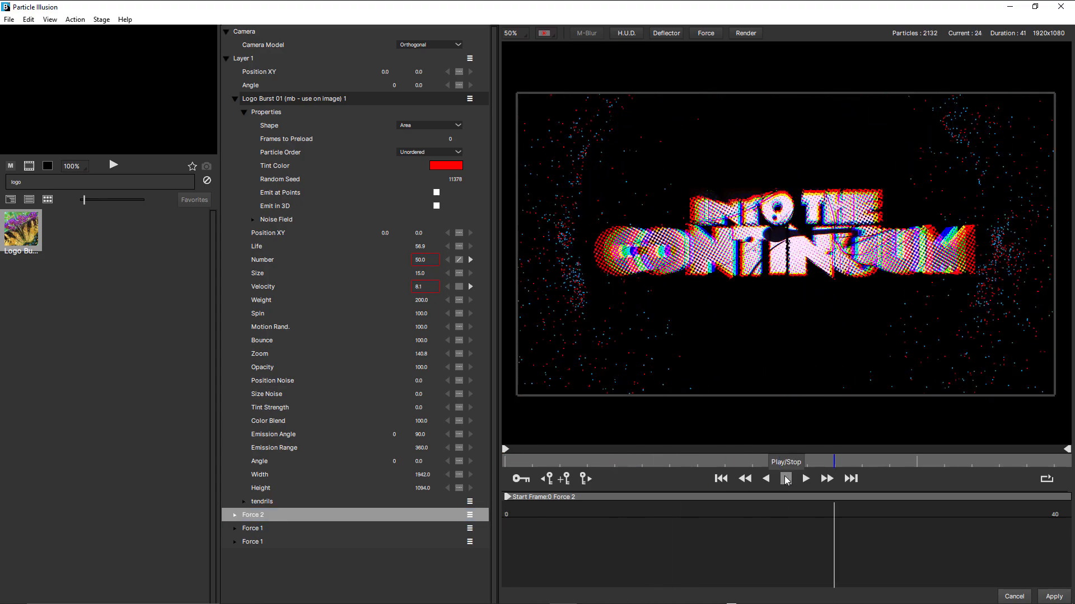
{"action": "left_click", "coordinate": [785, 479]}
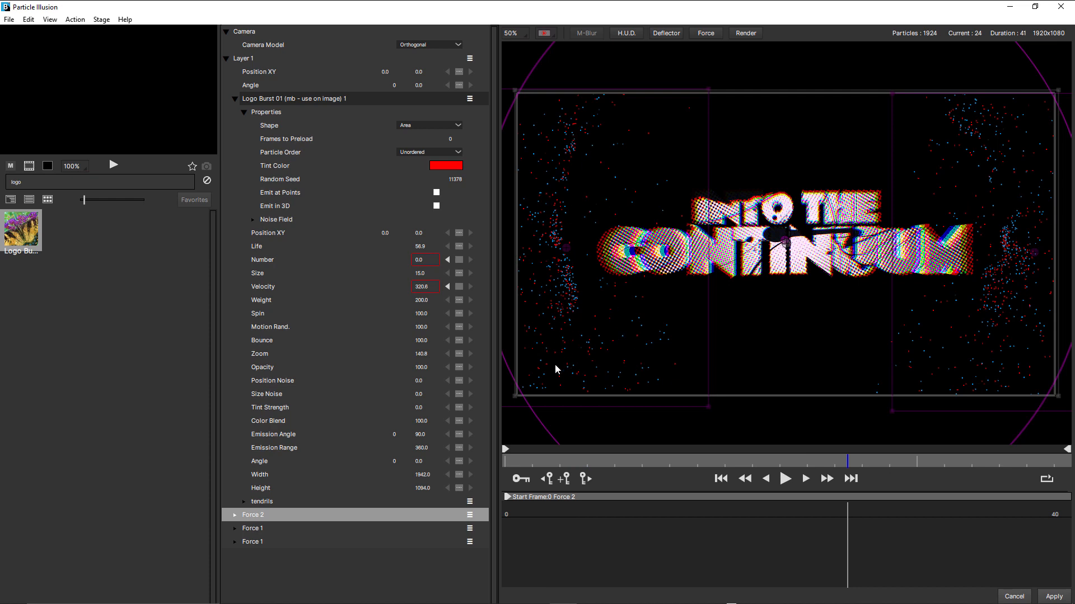
Step: Expand Force 2 and view its available force types, keeping Point
{"action": "left_click", "coordinate": [235, 515]}
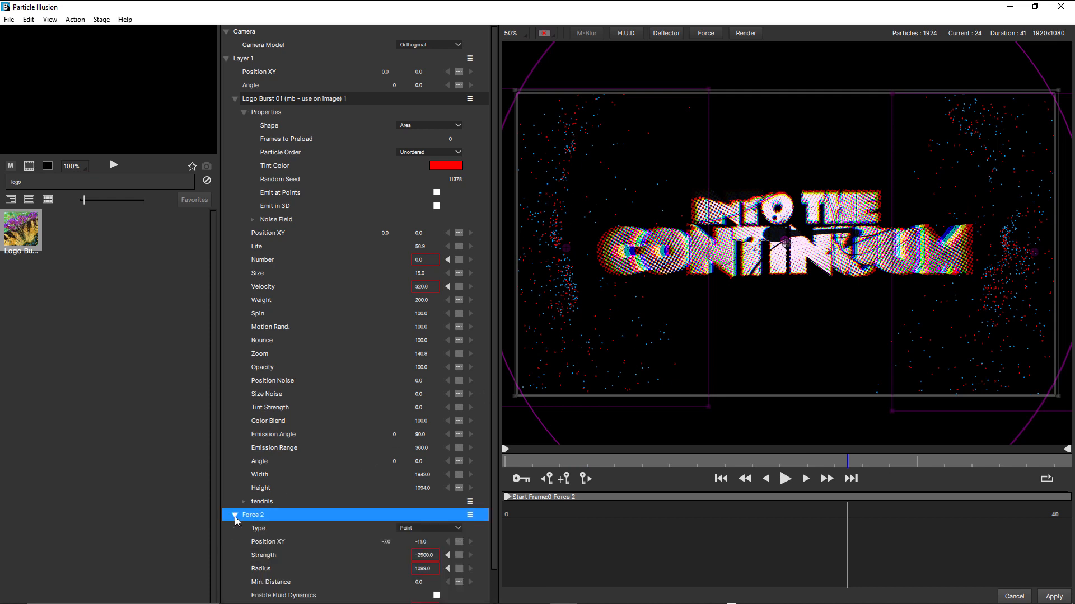
{"action": "left_click", "coordinate": [414, 527]}
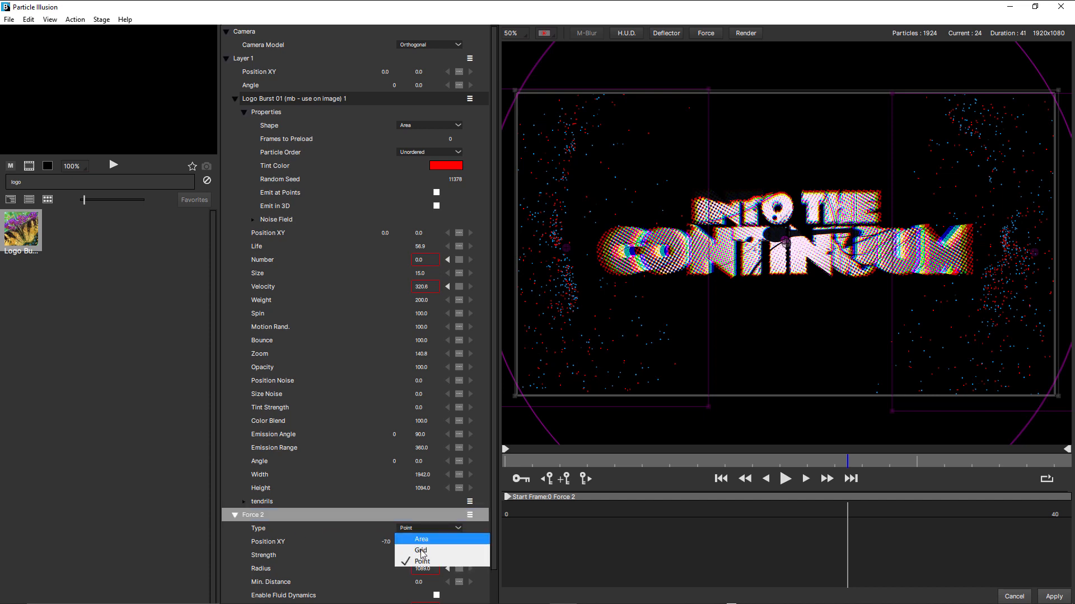
{"action": "left_click", "coordinate": [351, 530]}
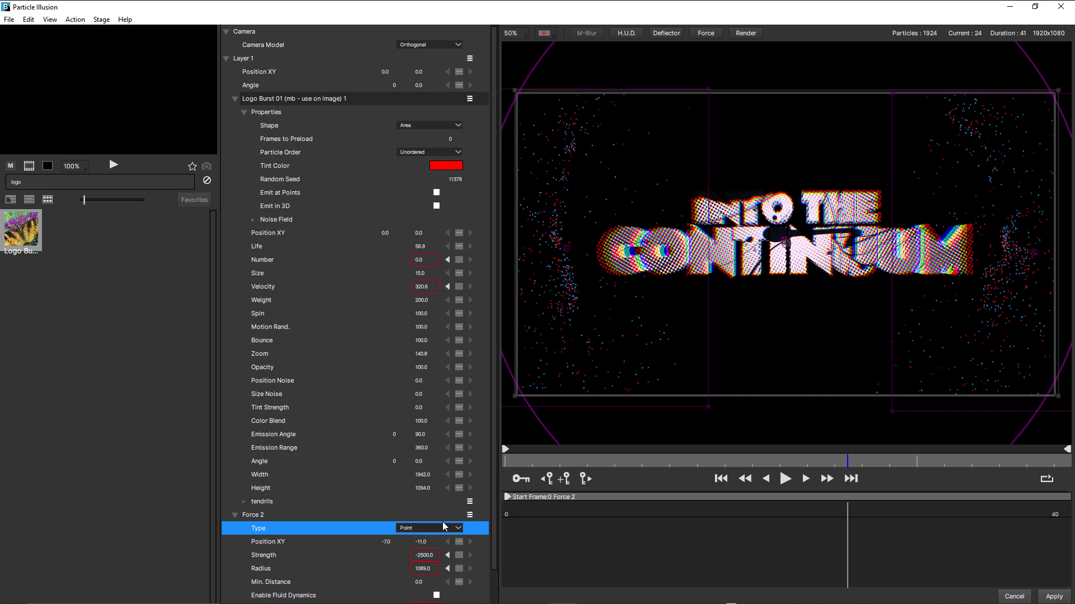
Step: Examine Force 2's Strength keyframes from frame 0 through frames 5 and 6, and compare its Radius keyframes on frames 6 and 5
{"action": "left_click_drag", "start_coordinate": [545, 460], "coordinate": [479, 466]}
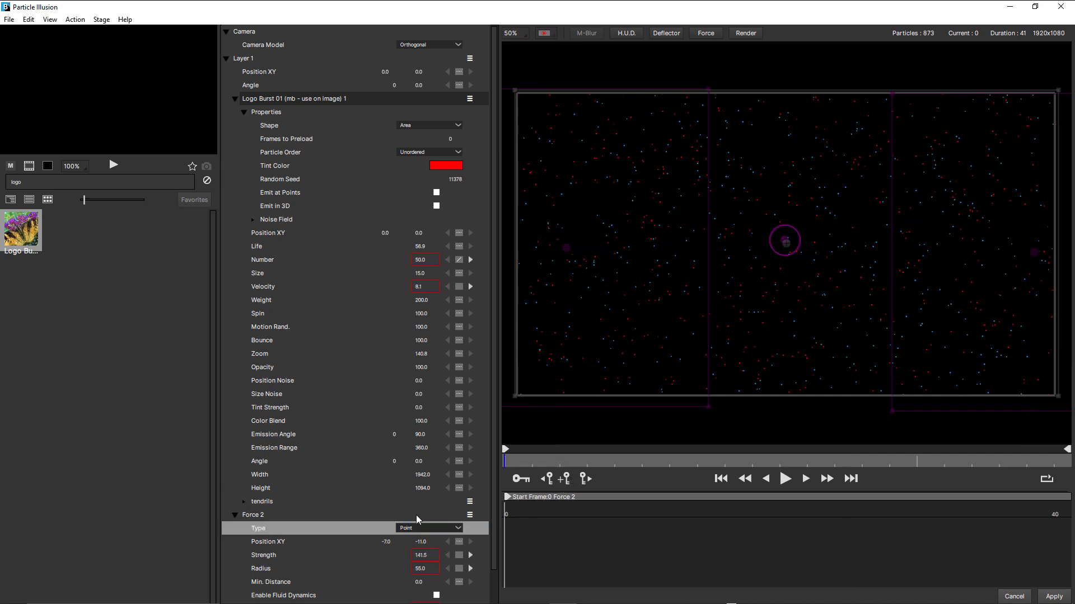
{"action": "left_click", "coordinate": [267, 557]}
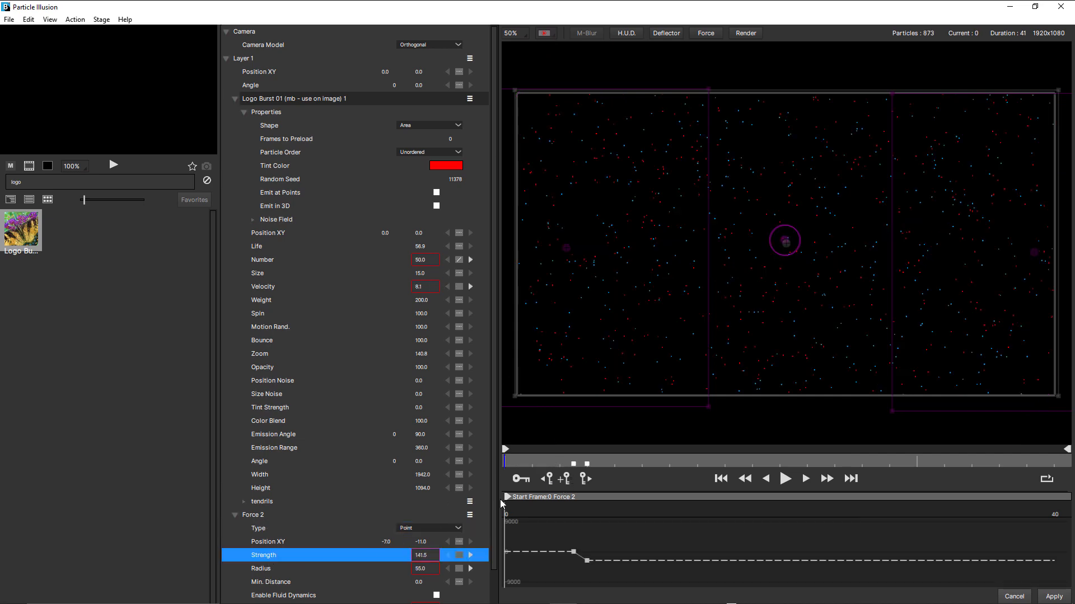
{"action": "left_click_drag", "start_coordinate": [543, 459], "coordinate": [565, 462]}
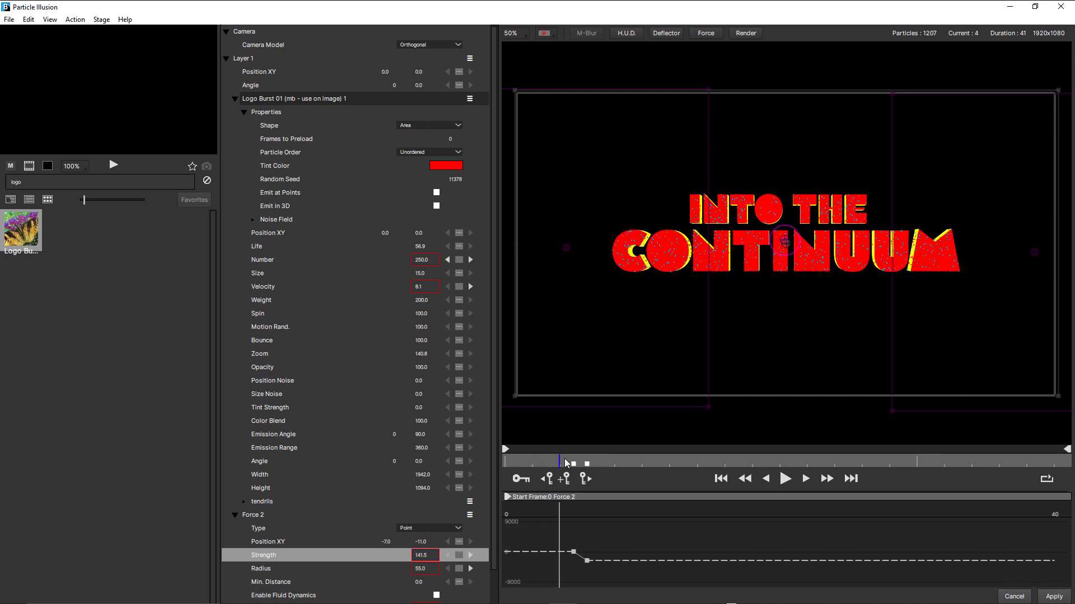
{"action": "left_click_drag", "start_coordinate": [567, 463], "coordinate": [578, 464]}
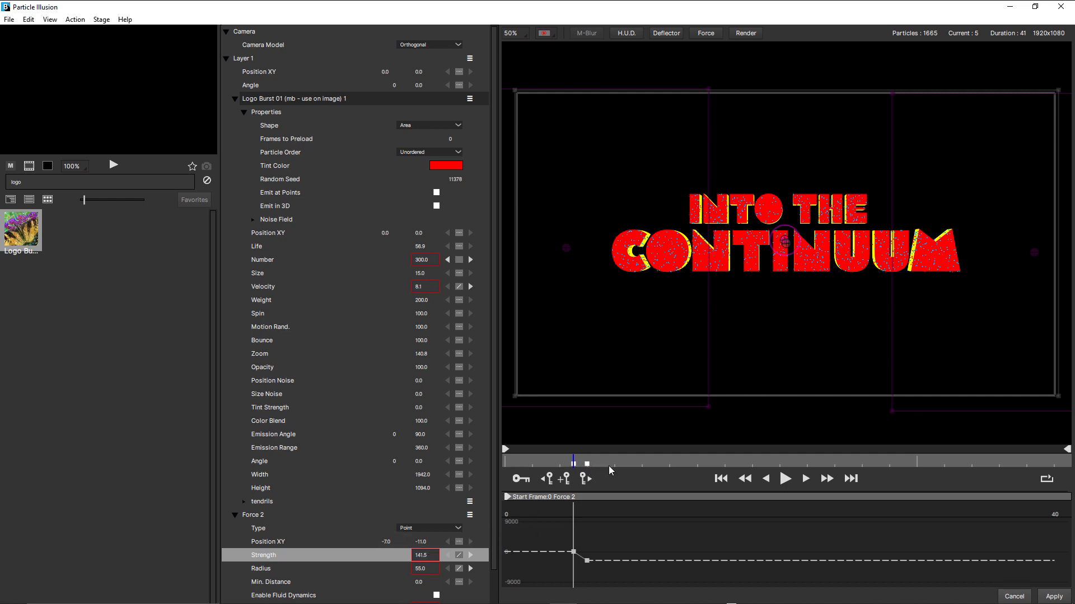
{"action": "left_click", "coordinate": [806, 480]}
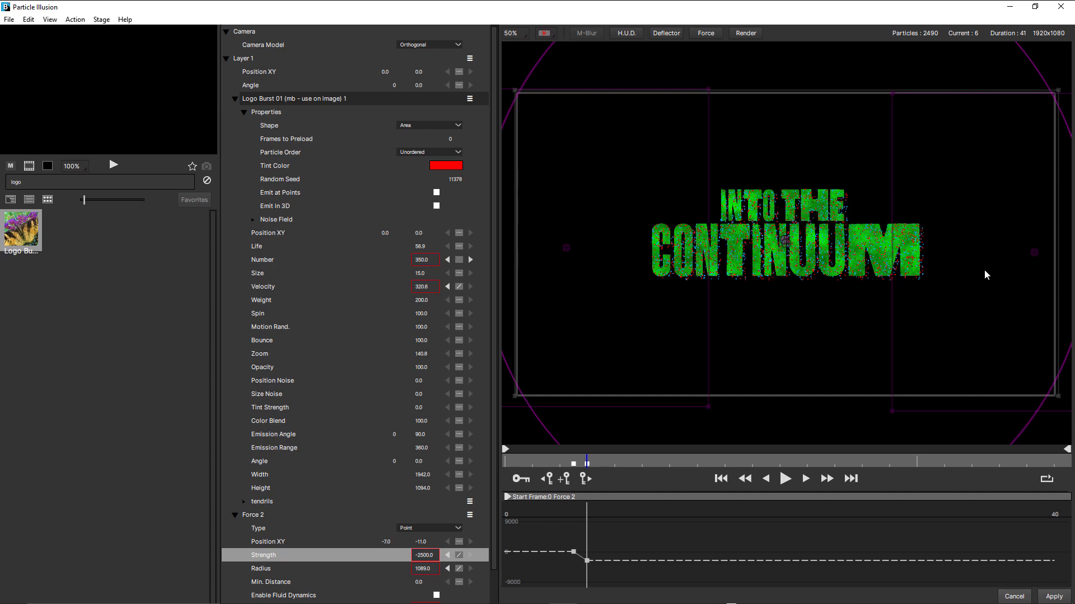
{"action": "left_click", "coordinate": [262, 570]}
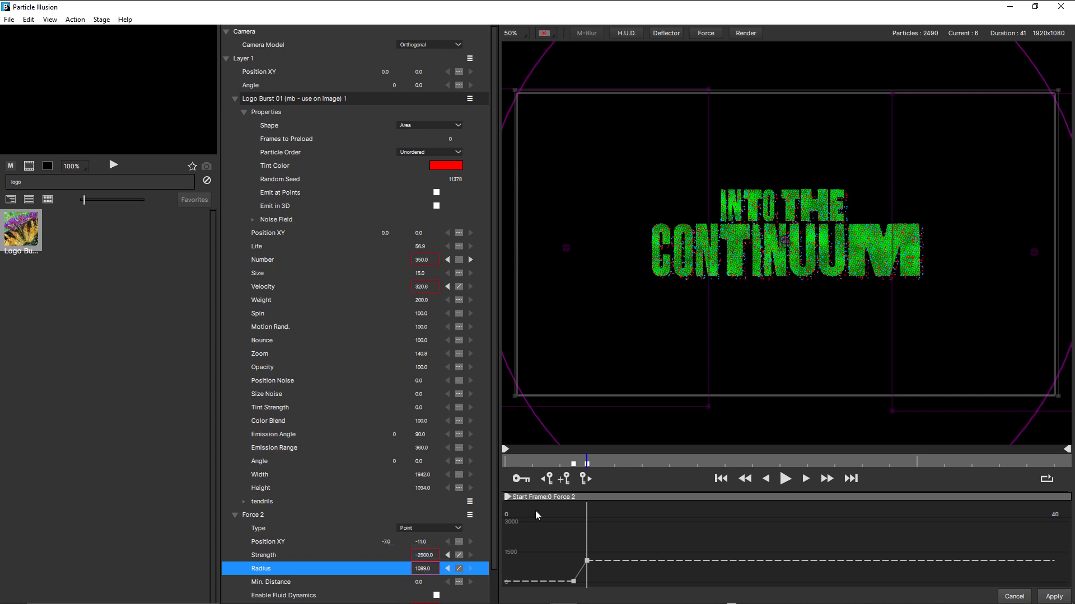
{"action": "left_click", "coordinate": [574, 460]}
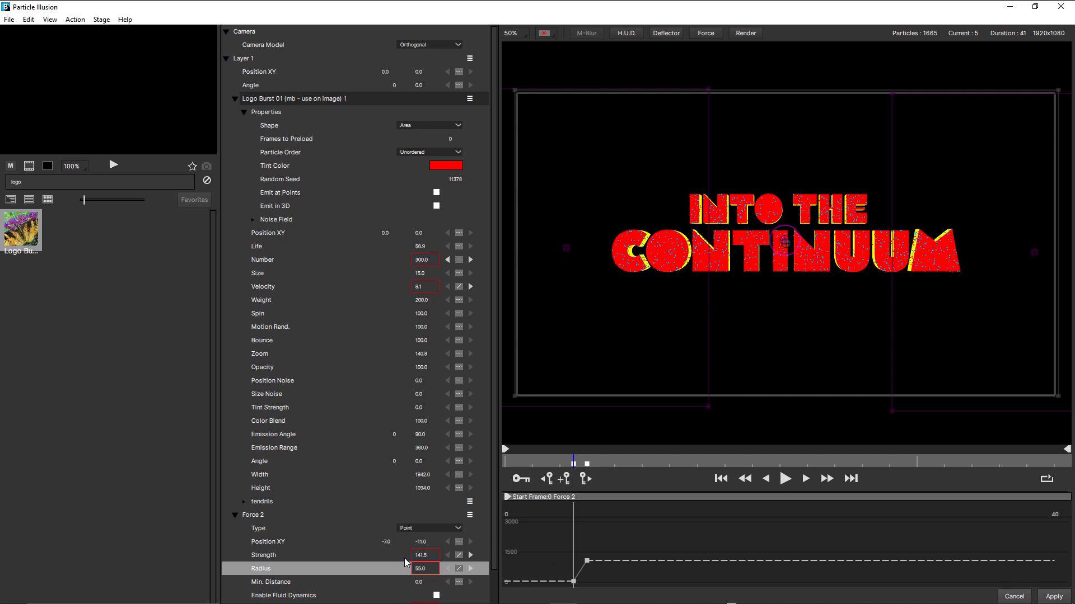
Step: Play the burst repeatedly from the first frame to watch the point force act, and return to frame 0
{"action": "left_click", "coordinate": [519, 463]}
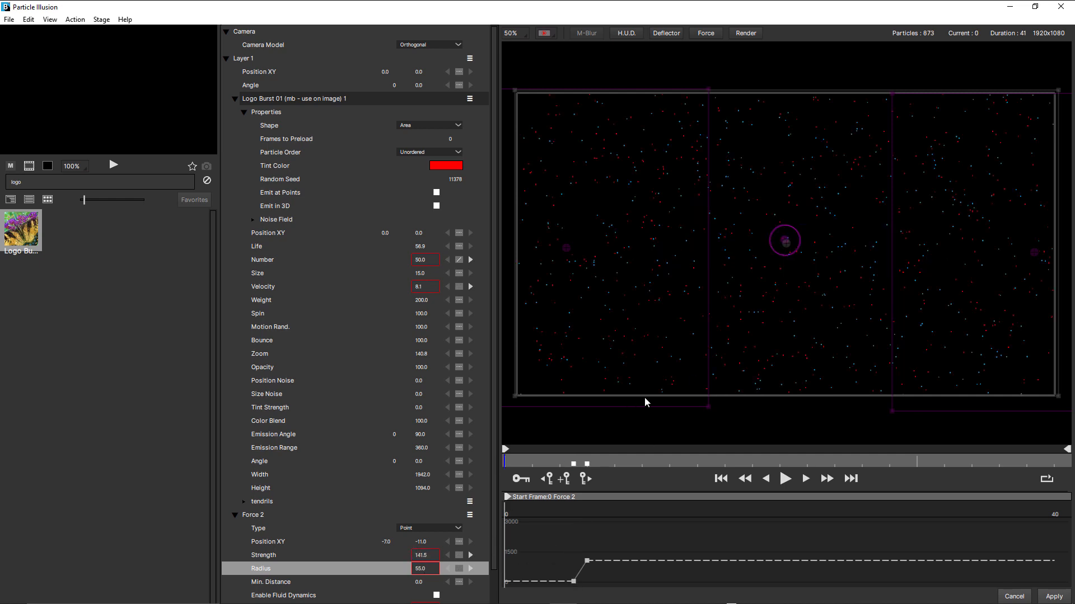
{"action": "left_click", "coordinate": [785, 478]}
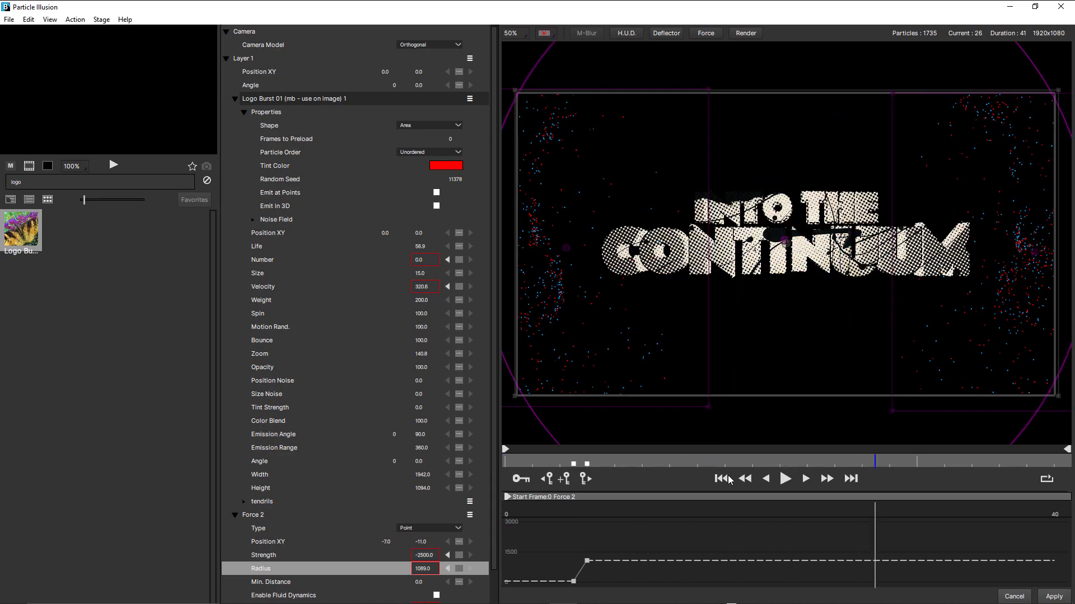
{"action": "left_click", "coordinate": [785, 480]}
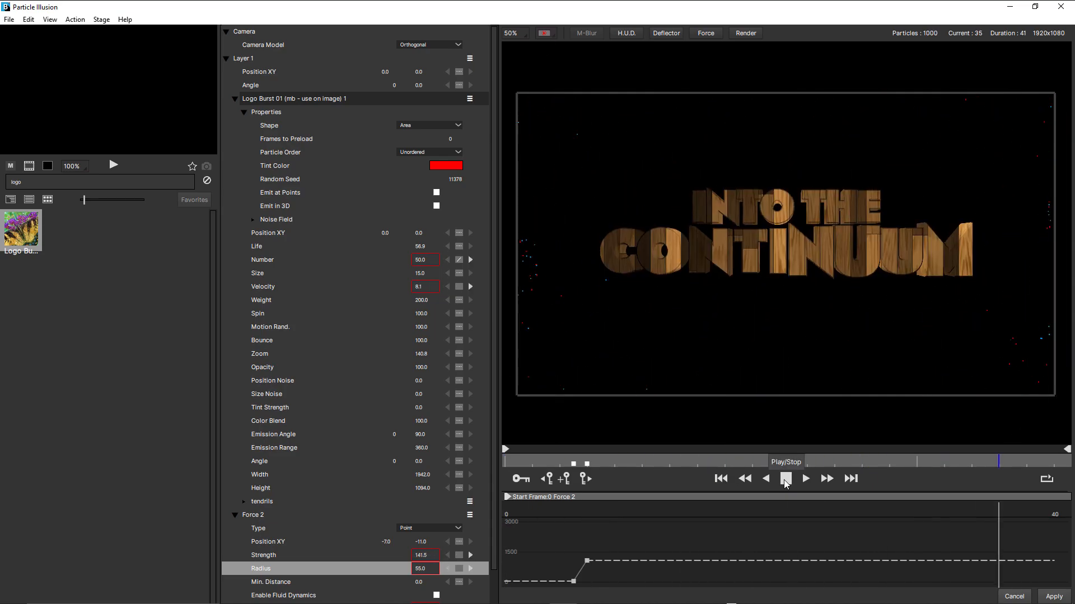
{"action": "left_click", "coordinate": [785, 480]}
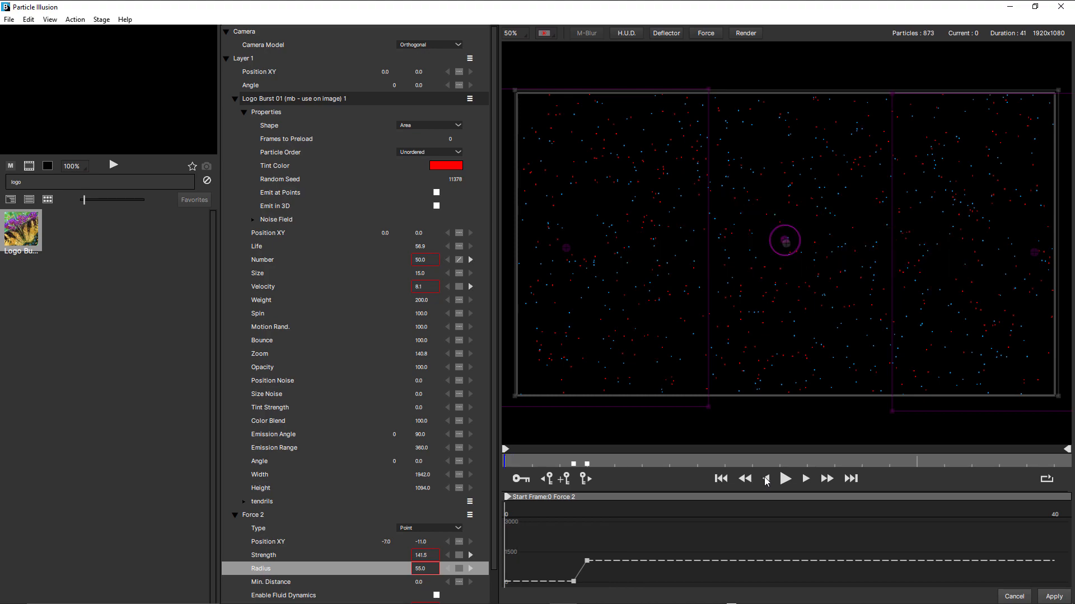
{"action": "left_click", "coordinate": [785, 479]}
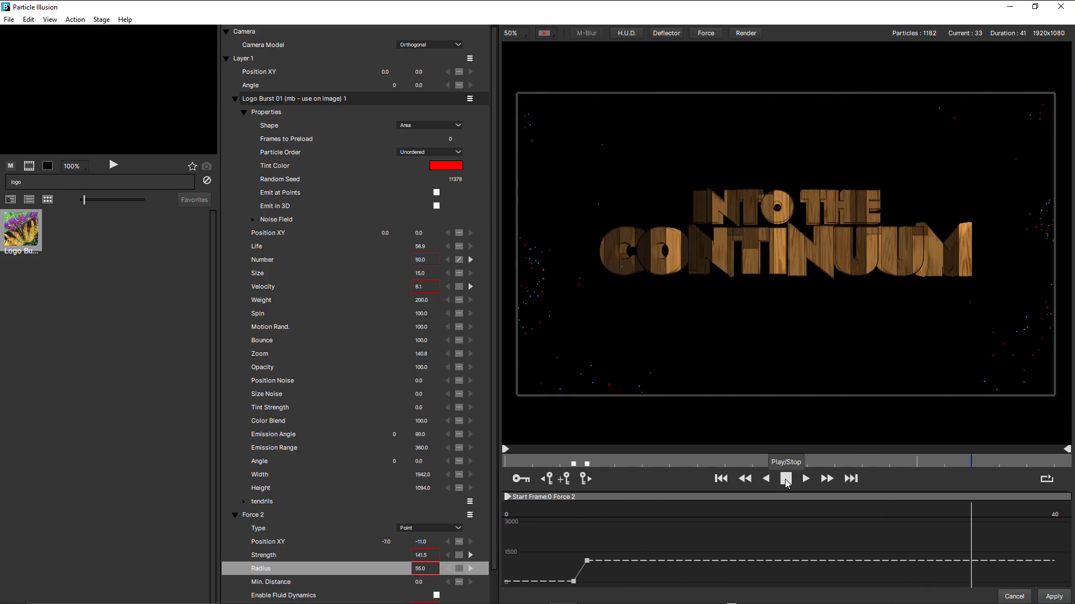
{"action": "left_click", "coordinate": [785, 479]}
{"action": "left_click", "coordinate": [516, 463]}
{"action": "left_click_drag", "start_coordinate": [516, 462], "coordinate": [496, 452]}
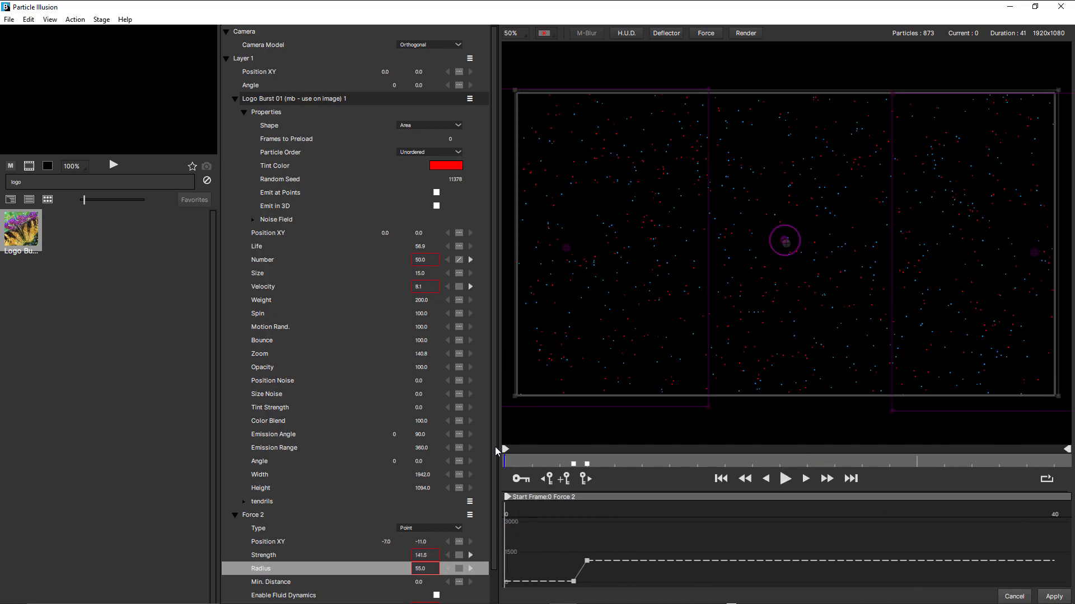
Step: Expand the first Force 1, view its available force types while keeping Grid, and display its full set of grid parameters
{"action": "scroll", "coordinate": [495, 476], "scroll_direction": "down", "scroll_amount": 2}
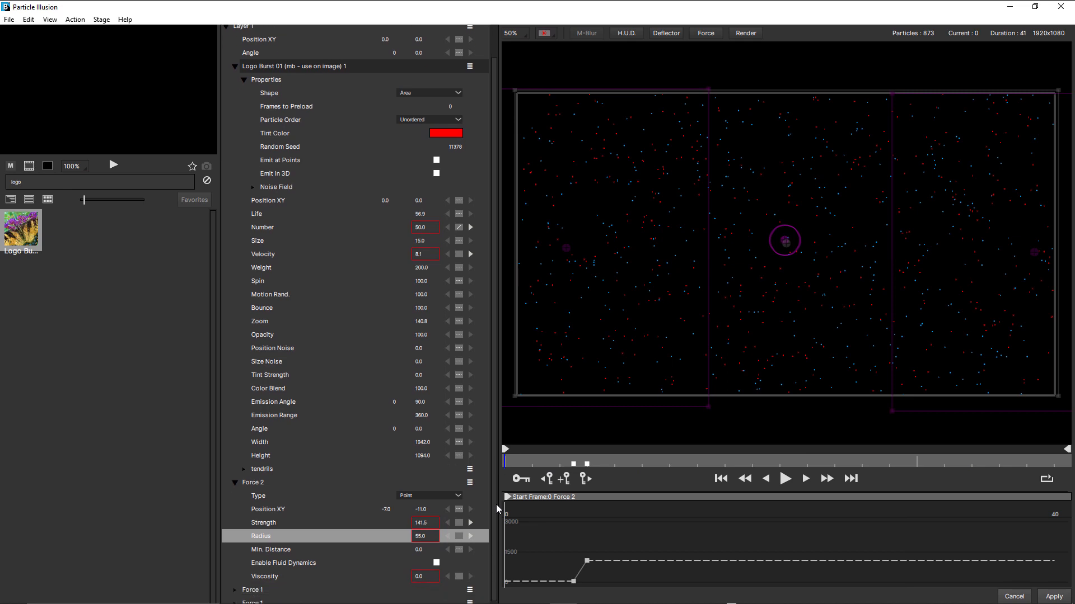
{"action": "left_click", "coordinate": [245, 585]}
{"action": "left_click", "coordinate": [235, 585]}
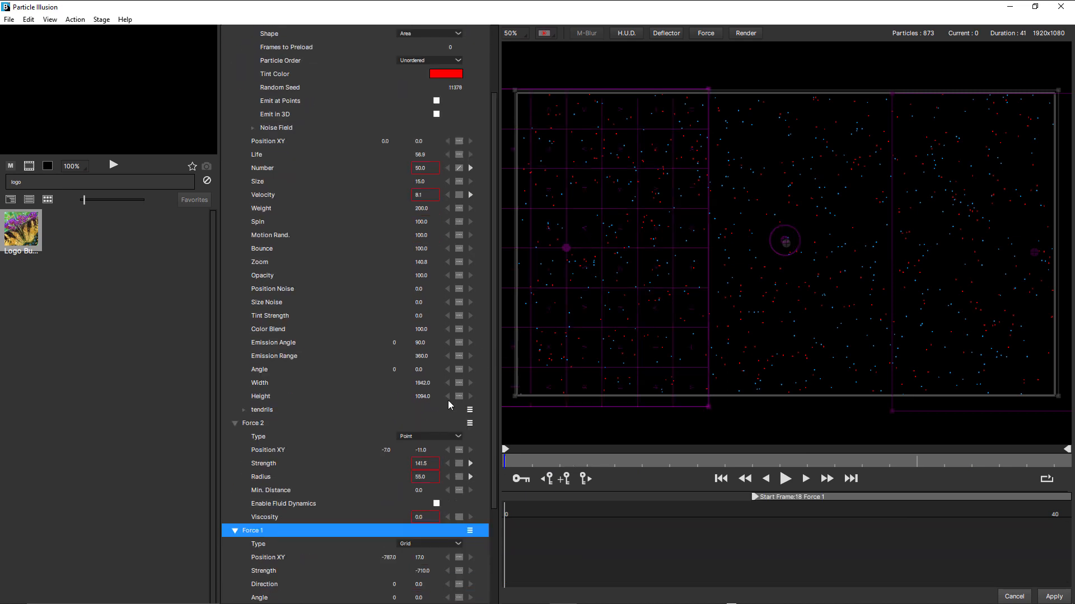
{"action": "left_click", "coordinate": [410, 544]}
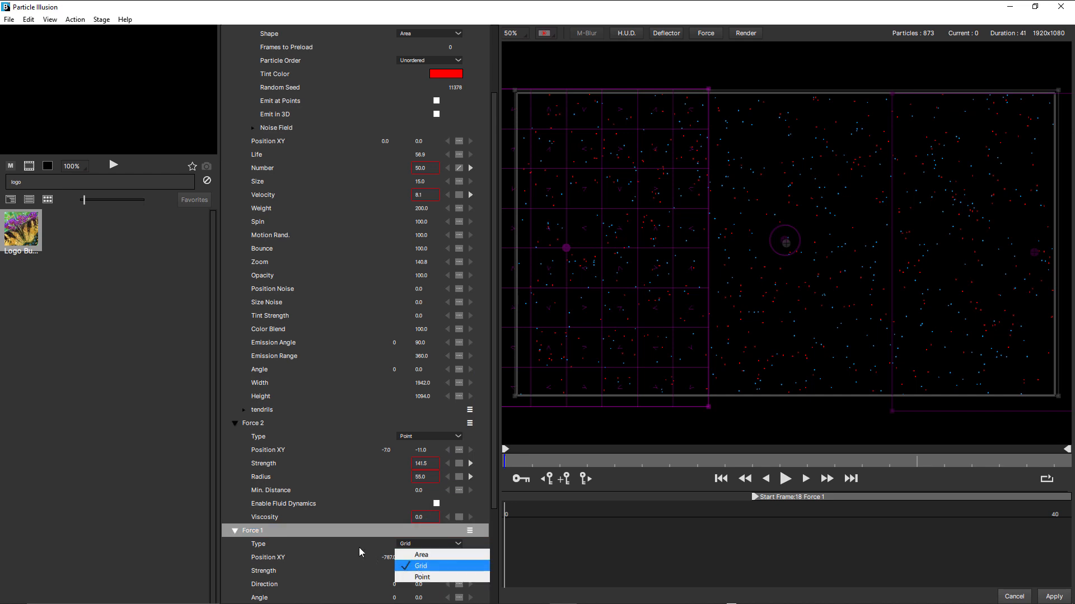
{"action": "left_click_drag", "start_coordinate": [492, 472], "coordinate": [495, 588]}
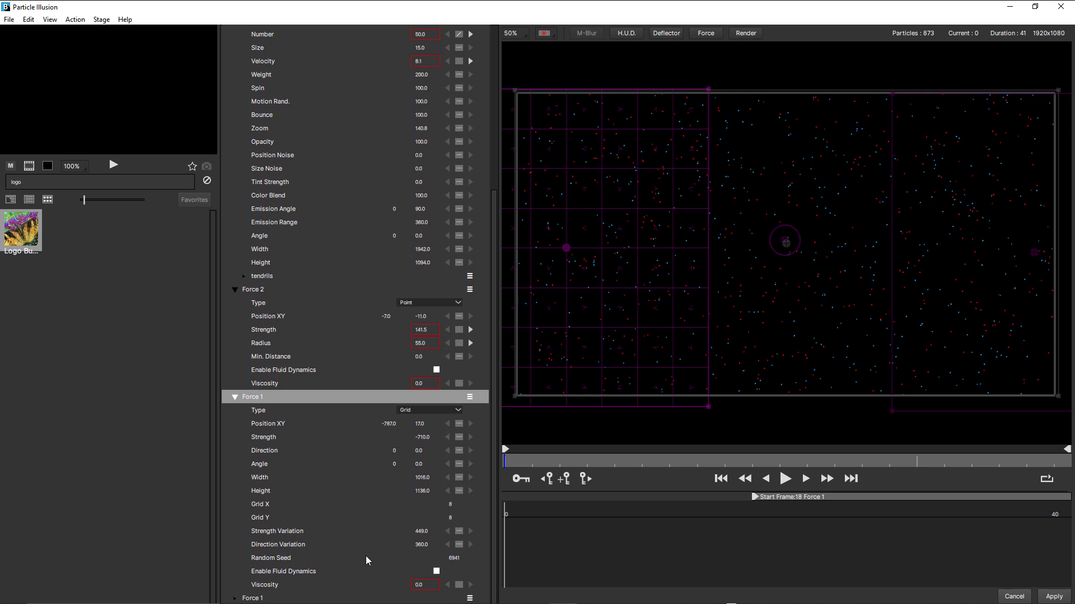
Step: Inspect the first grid force's Strength Variation and Direction Variation graphs, select the second Force 1, and play the burst
{"action": "left_click", "coordinate": [273, 533]}
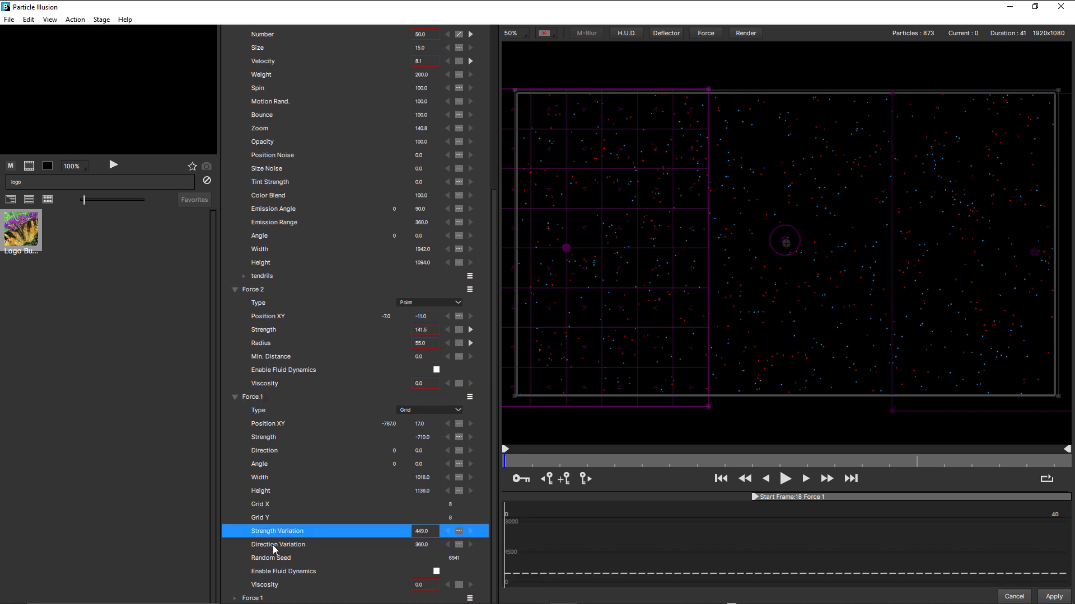
{"action": "left_click", "coordinate": [275, 546]}
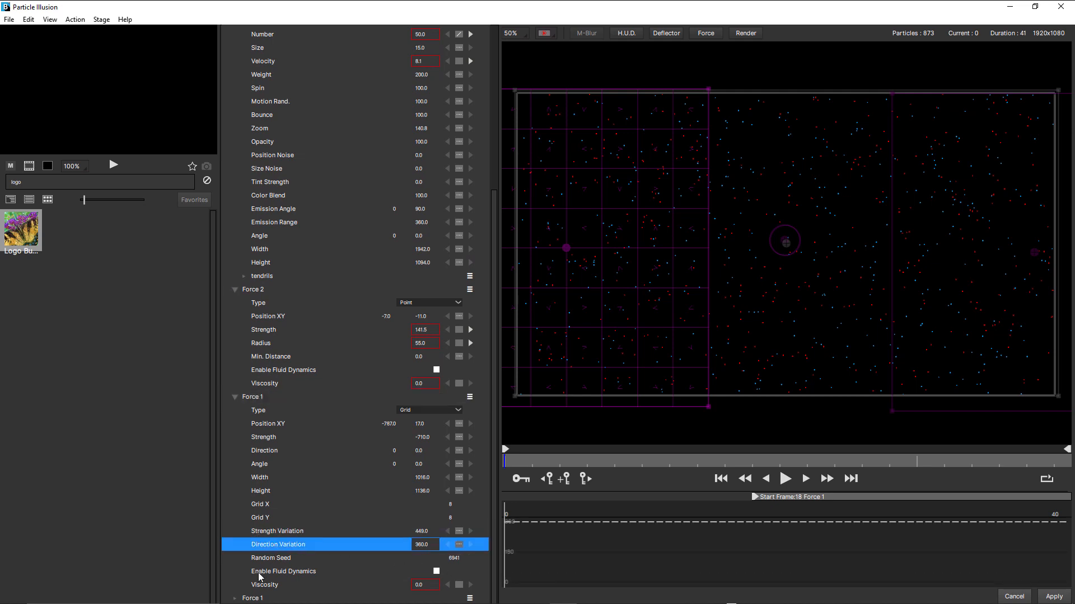
{"action": "left_click", "coordinate": [252, 598]}
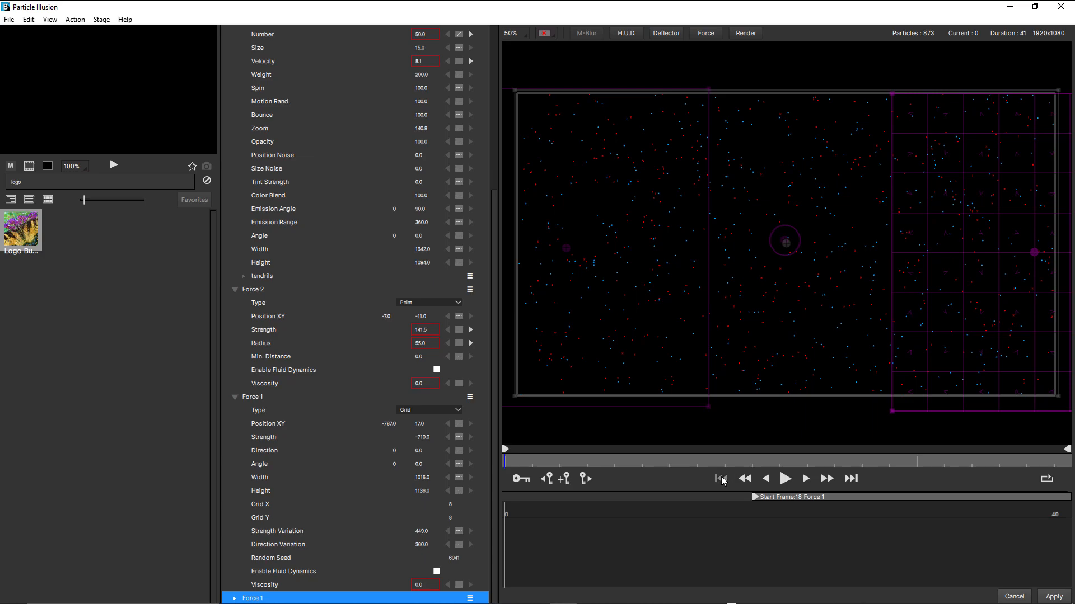
{"action": "left_click", "coordinate": [785, 479]}
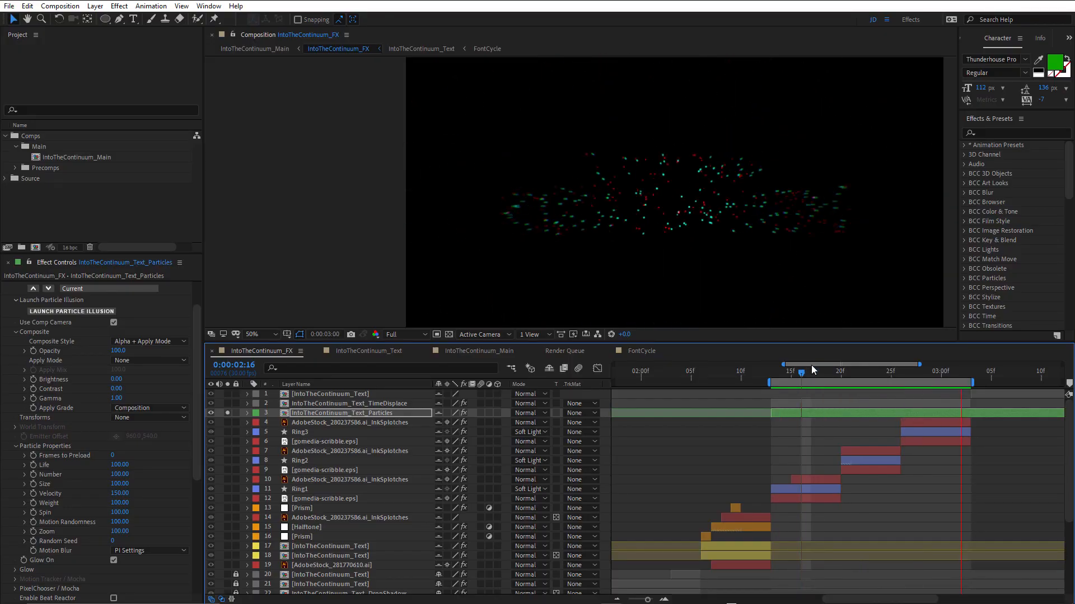
Step: In After Effects, move to frame 0:00:02:13 and turn off solo for the IntoTheContinuum_Text_Particles layer
{"action": "left_click", "coordinate": [792, 372]}
{"action": "left_click_drag", "start_coordinate": [785, 374], "coordinate": [767, 386]}
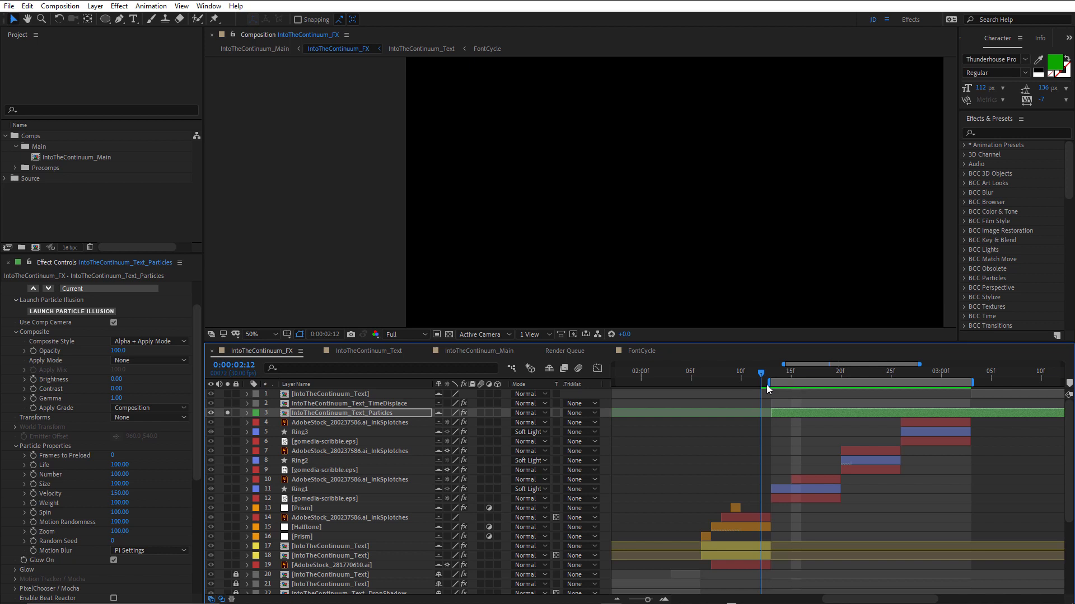
{"action": "left_click_drag", "start_coordinate": [767, 387], "coordinate": [773, 388]}
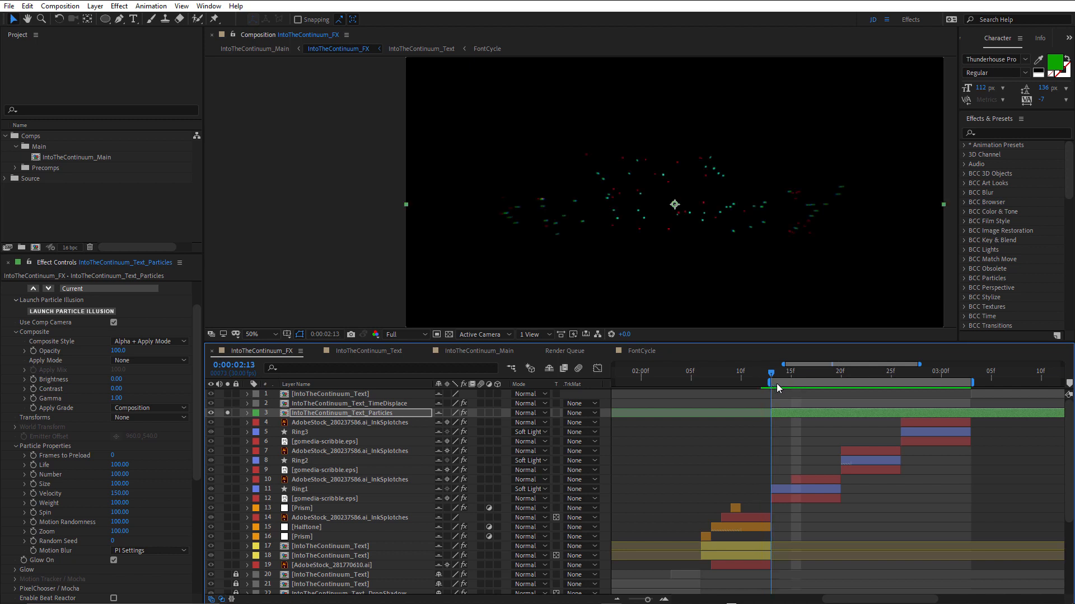
{"action": "left_click", "coordinate": [226, 413]}
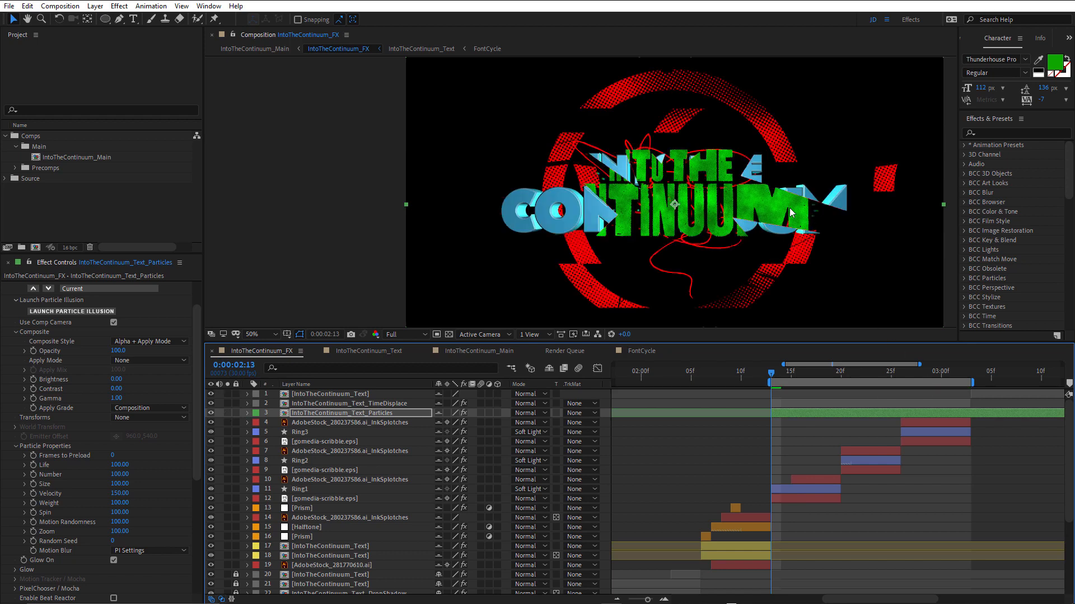
Step: Inspect the composited title up close and step through frames 0:00:02:12 to 0:00:02:14
{"action": "scroll", "coordinate": [792, 213], "scroll_direction": "up", "scroll_amount": 2}
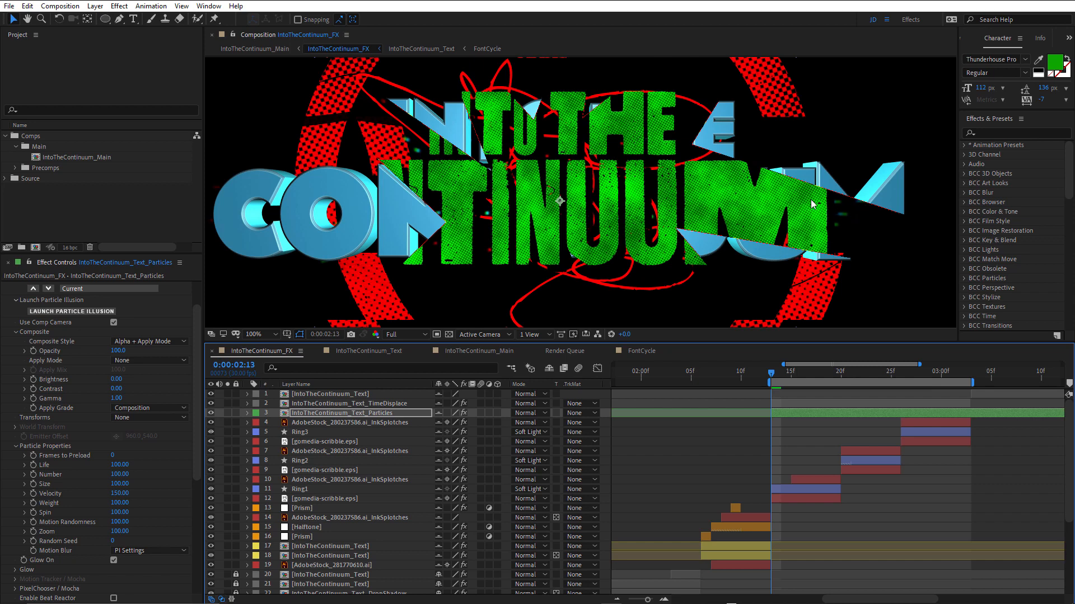
{"action": "scroll", "coordinate": [812, 204], "scroll_direction": "down", "scroll_amount": 2}
{"action": "key", "text": "Page_Up"}
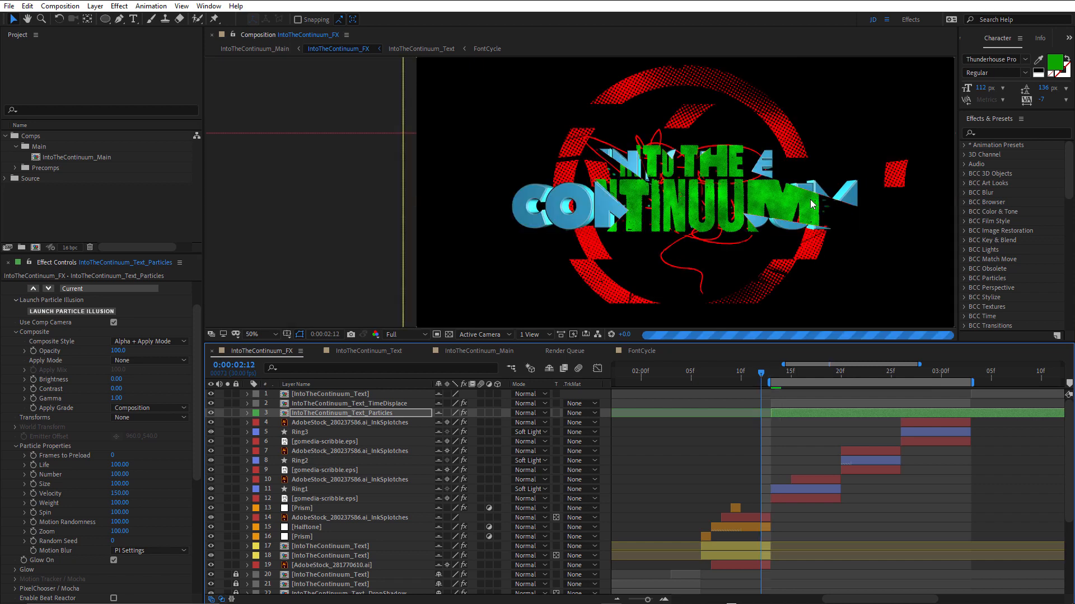
{"action": "key", "text": "Page_Down"}
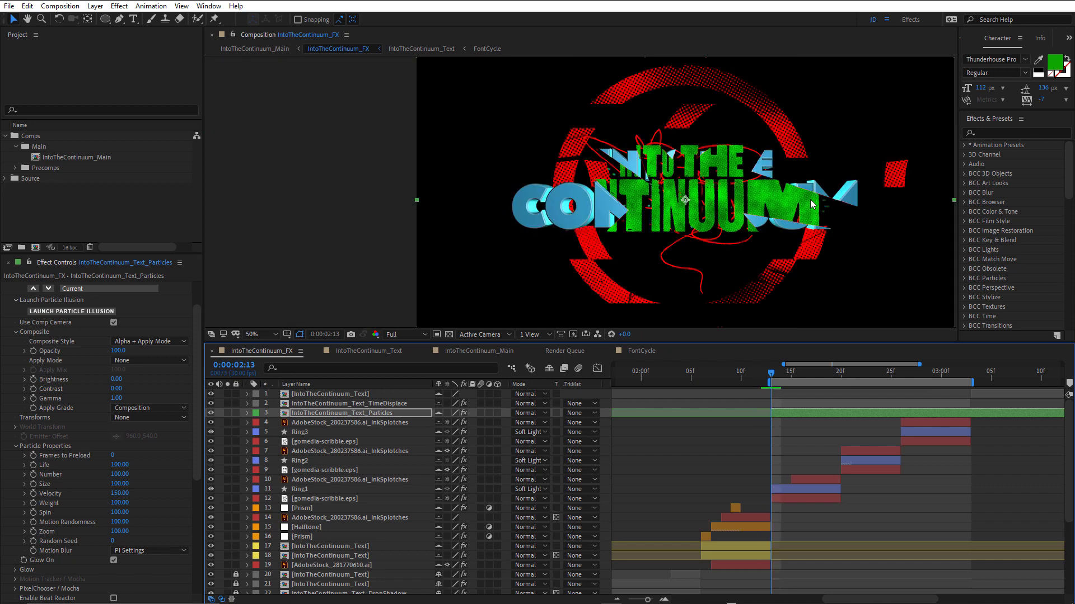
{"action": "key", "text": "Page_Down"}
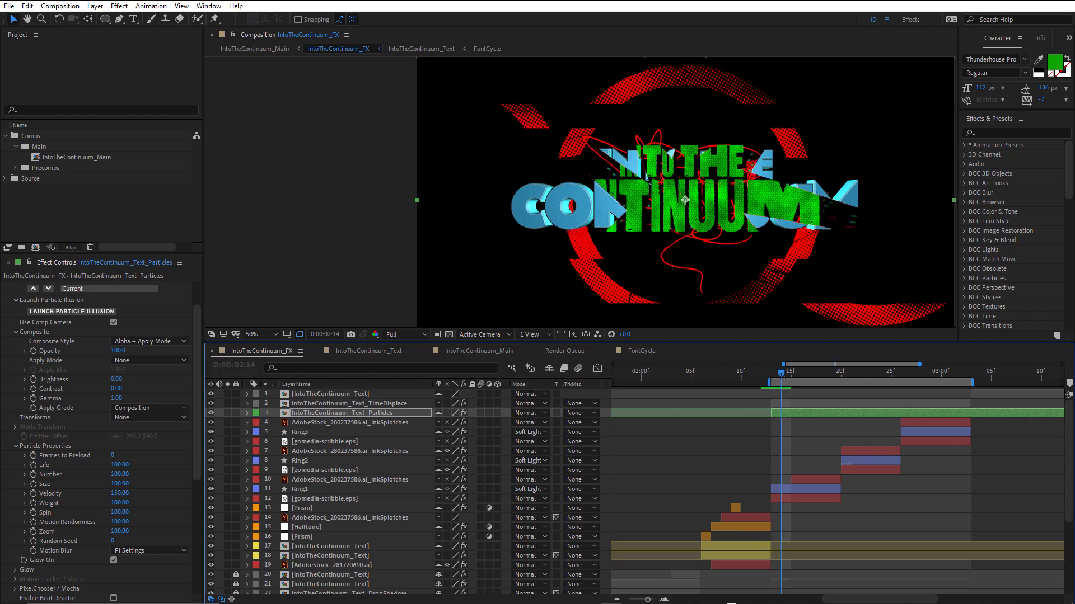
Step: Scrub the composited title forward through 0:00:02:19 to 0:00:02:29 to examine the particles spreading behind the text
{"action": "left_click", "coordinate": [786, 374]}
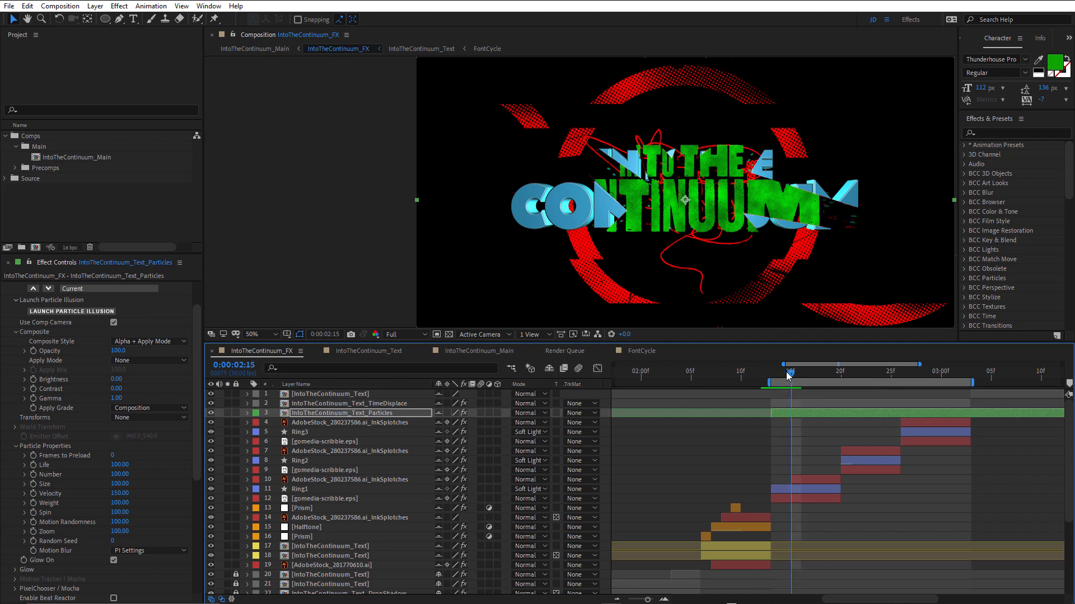
{"action": "left_click_drag", "start_coordinate": [786, 375], "coordinate": [835, 379]}
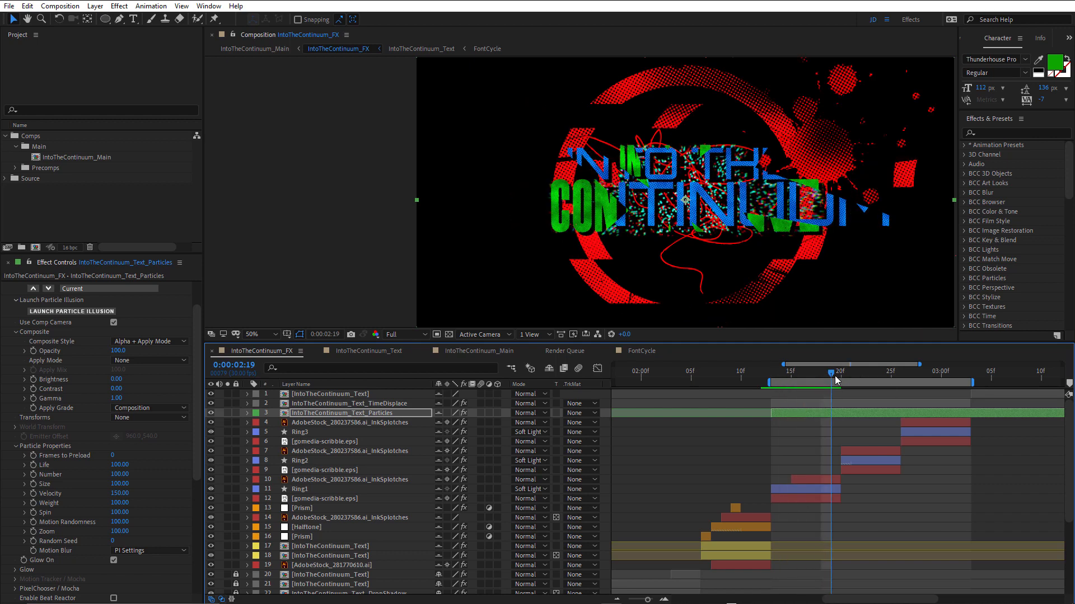
{"action": "left_click_drag", "start_coordinate": [834, 379], "coordinate": [931, 385]}
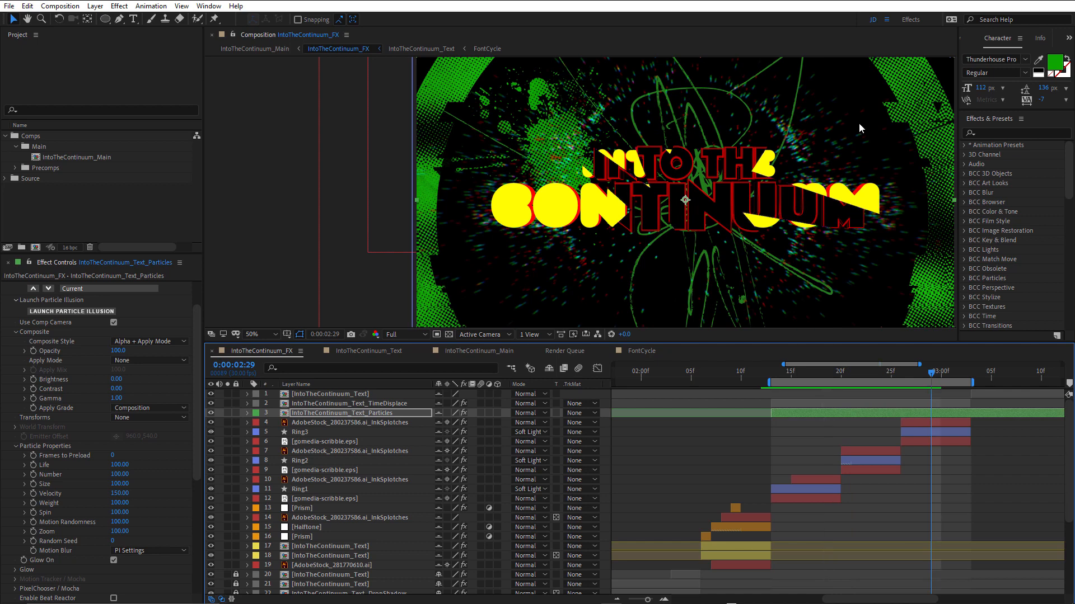
Step: Move to frame 0:00:03:00 and play a preview of the full title with its particle burst
{"action": "scroll", "coordinate": [858, 122], "scroll_direction": "down", "scroll_amount": 2}
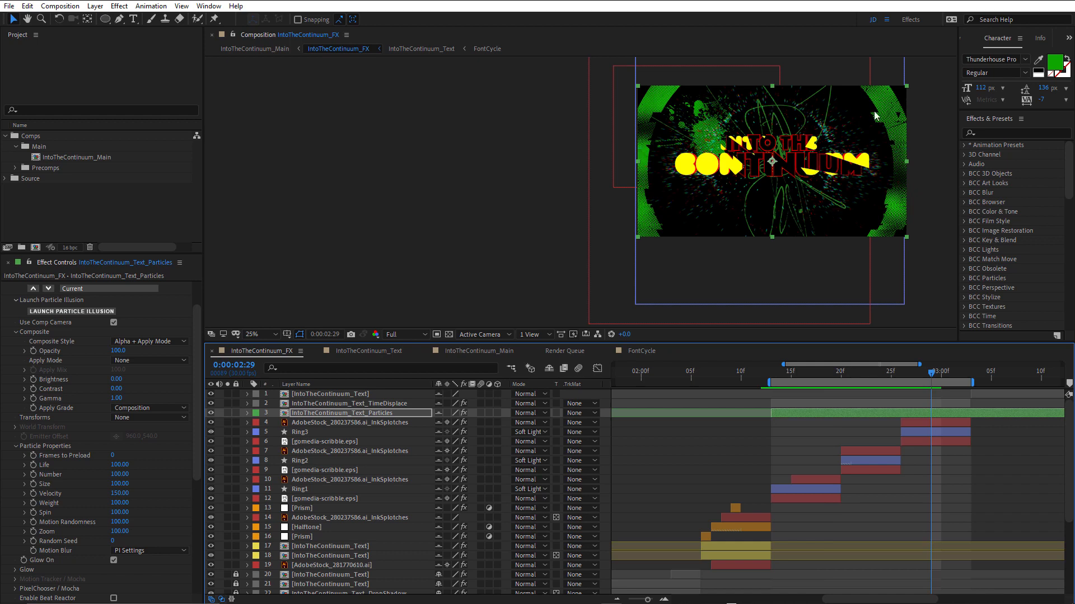
{"action": "key", "text": "space"}
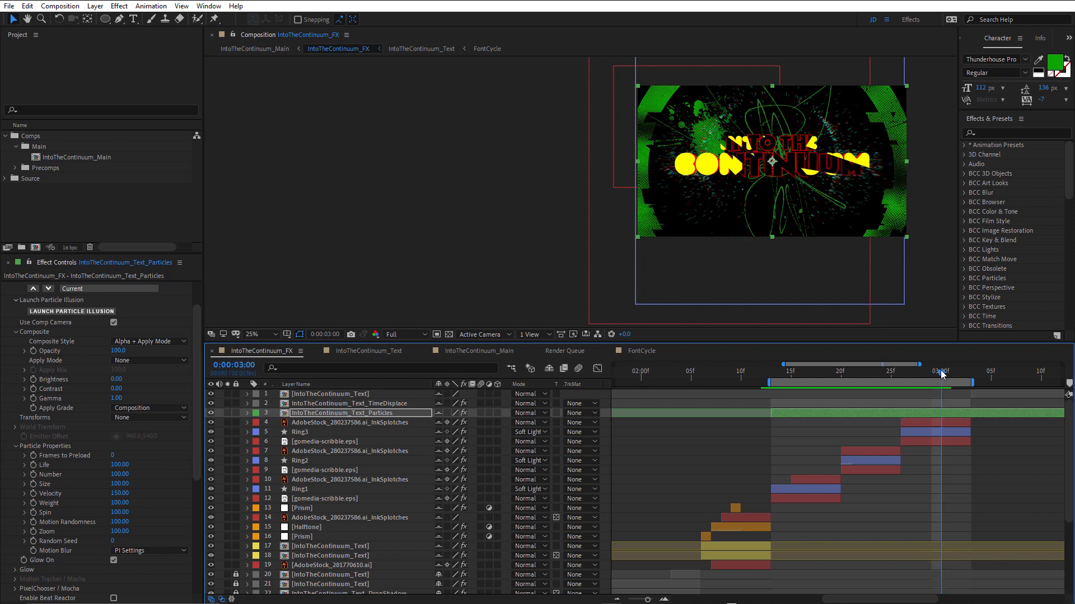
{"action": "left_click", "coordinate": [940, 372]}
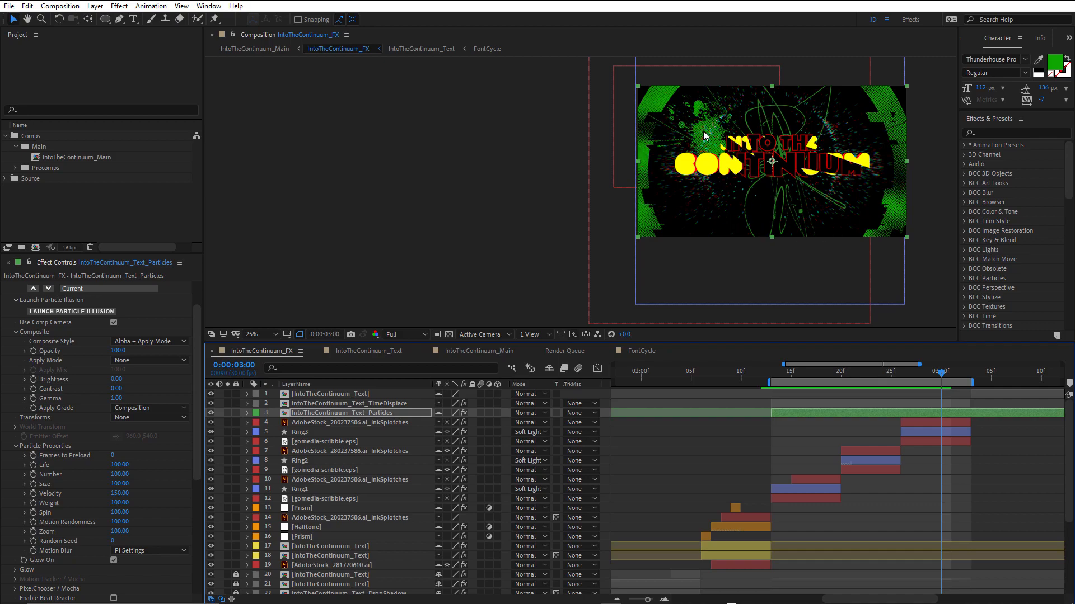
{"action": "key", "text": "space"}
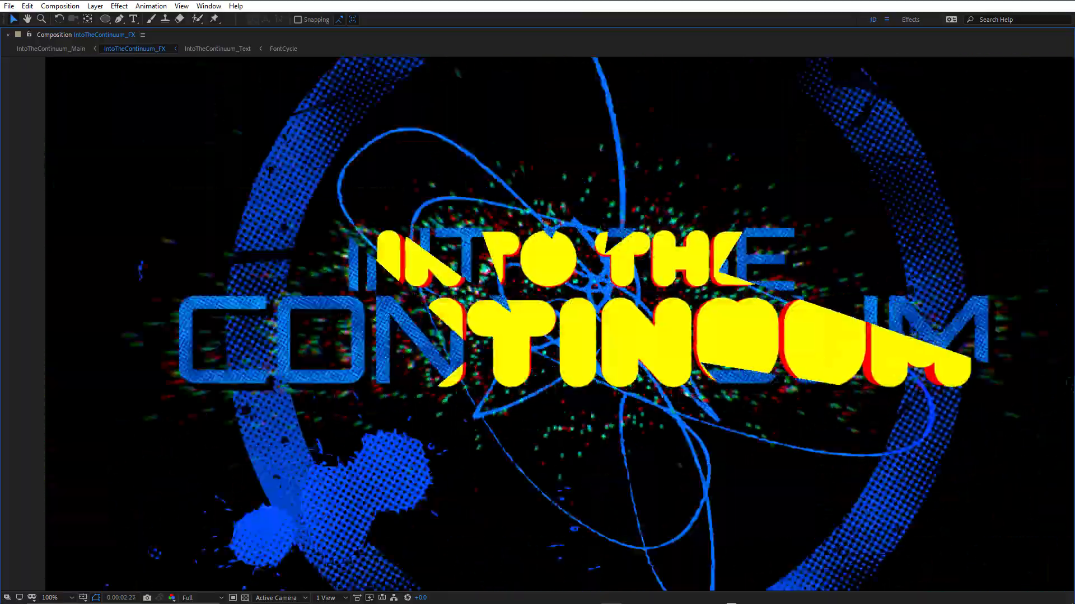